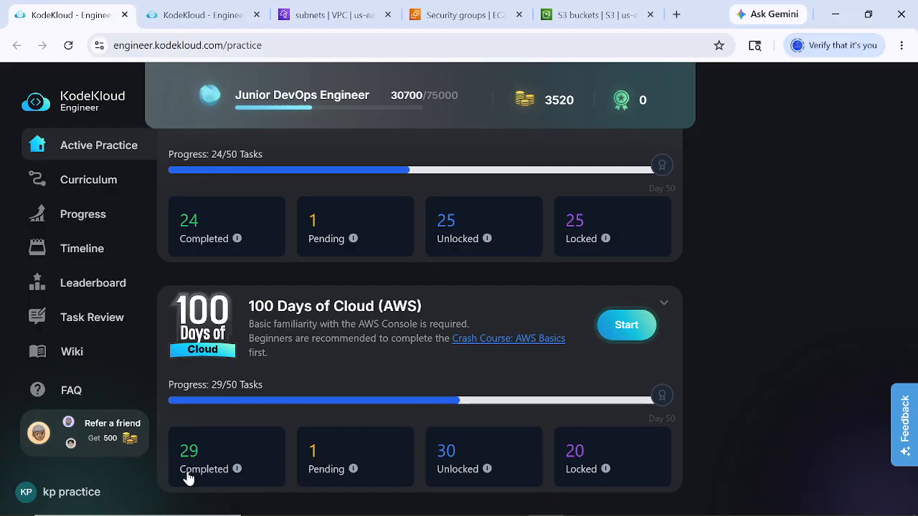
Expand the 100 Days of Cloud (AWS) task list and locate the Day 30 NAT Instance task
click(664, 305)
scroll(344, 397, down, 4)
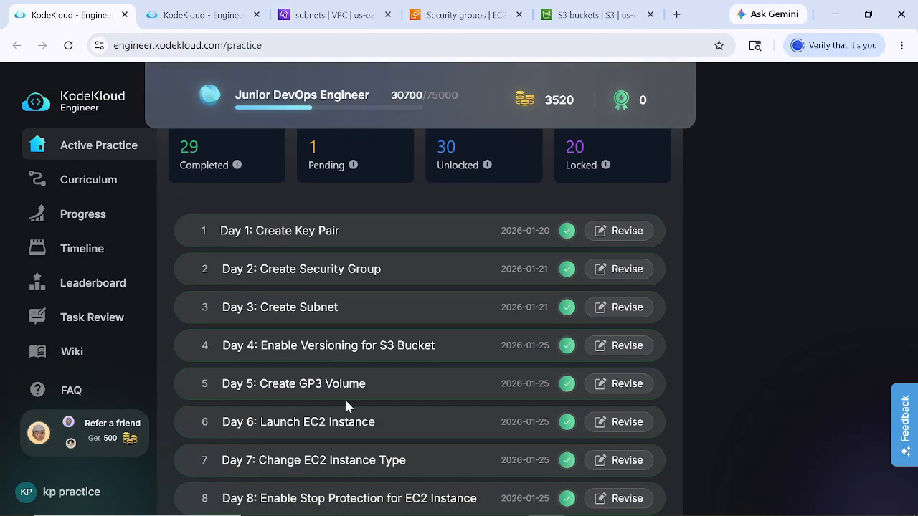
scroll(346, 405, down, 20)
scroll(347, 404, up, 4)
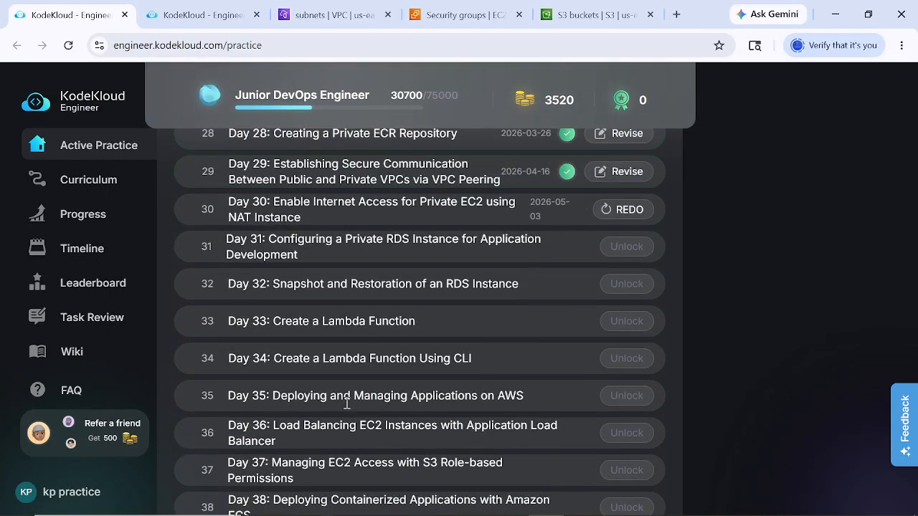
scroll(347, 404, up, 2)
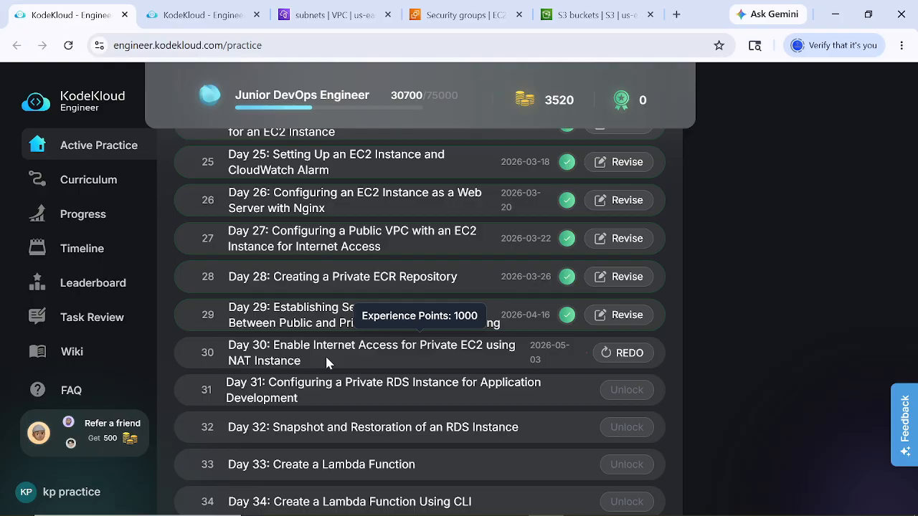
Read the NAT instance lab instructions, covering the existing components, required tasks, S3 verification and iptables note
click(211, 11)
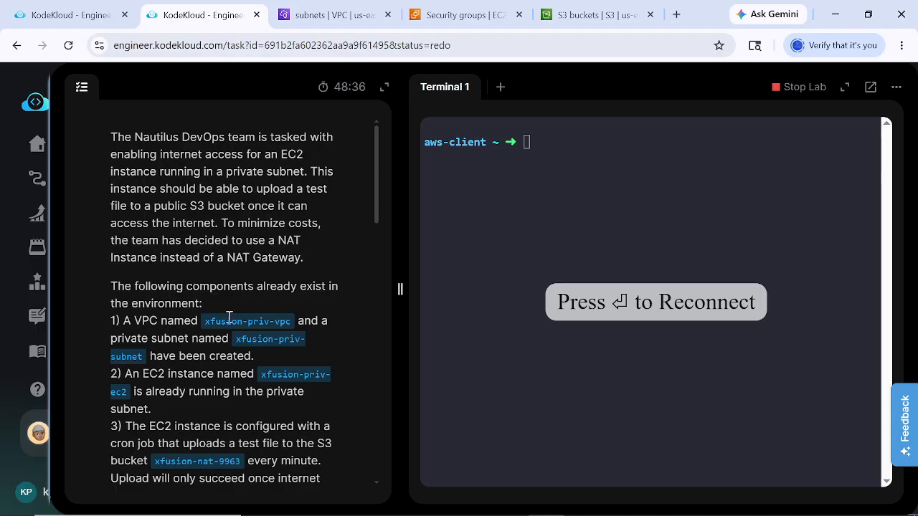
scroll(222, 321, down, 3)
scroll(175, 289, down, 1)
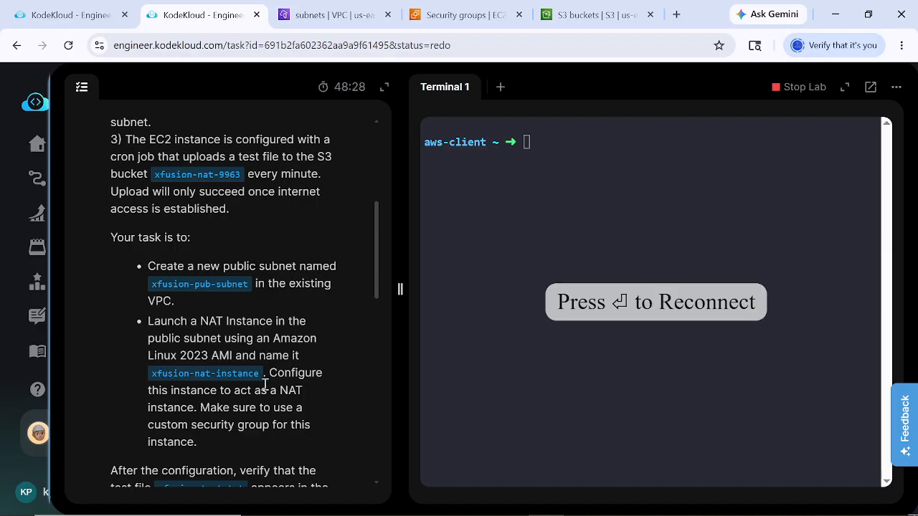
scroll(279, 385, down, 3)
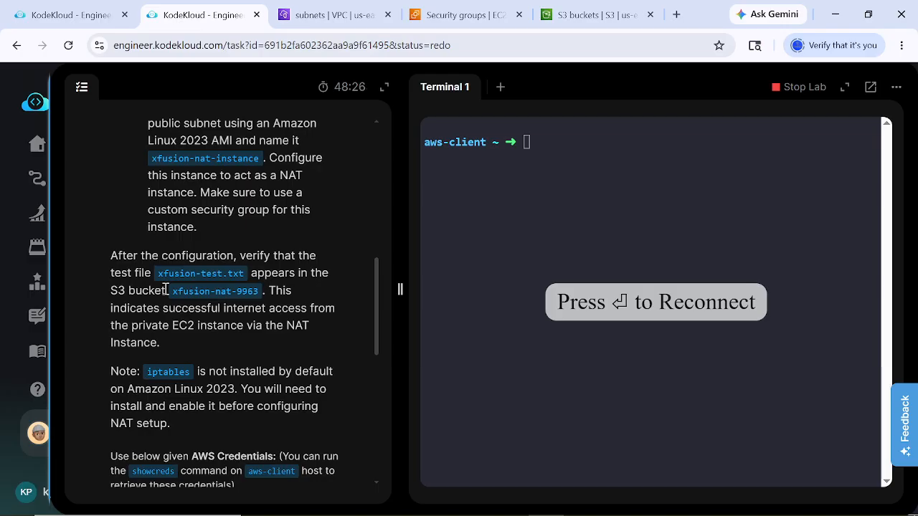
scroll(212, 302, down, 1)
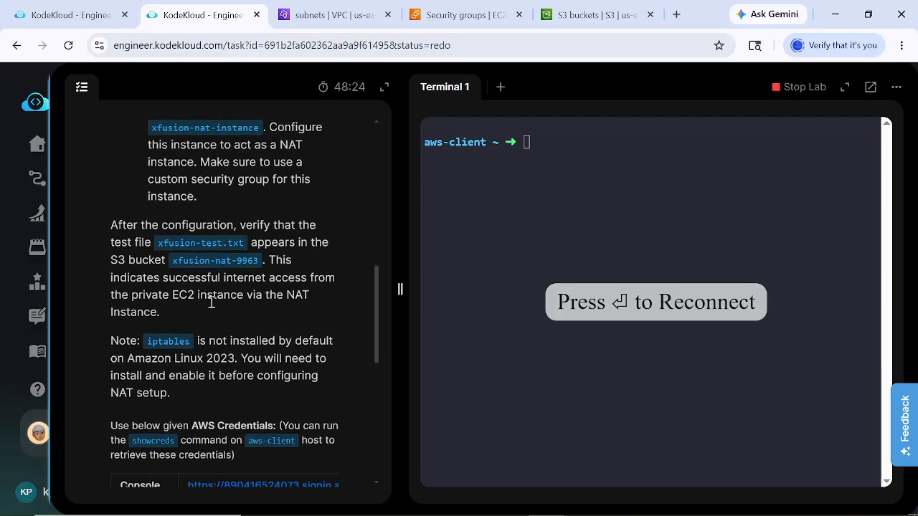
scroll(212, 302, down, 1)
scroll(212, 301, up, 6)
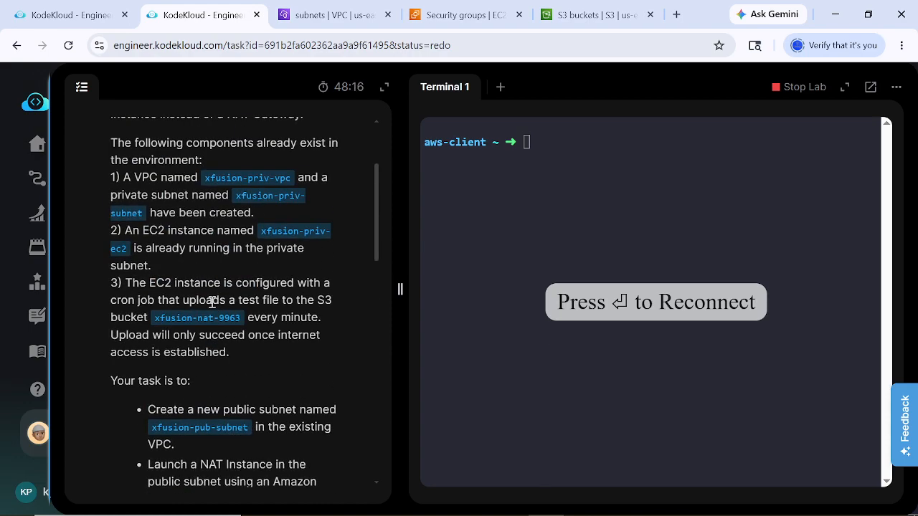
scroll(218, 296, down, 1)
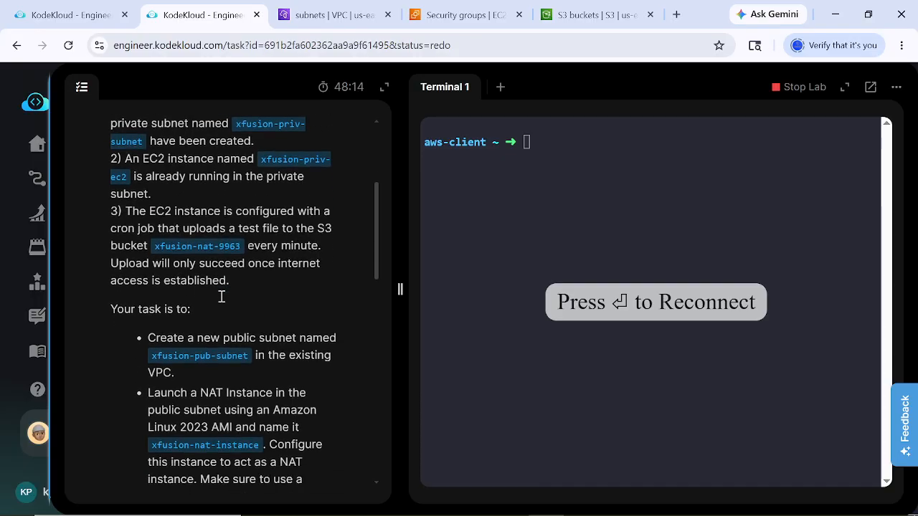
scroll(221, 297, down, 2)
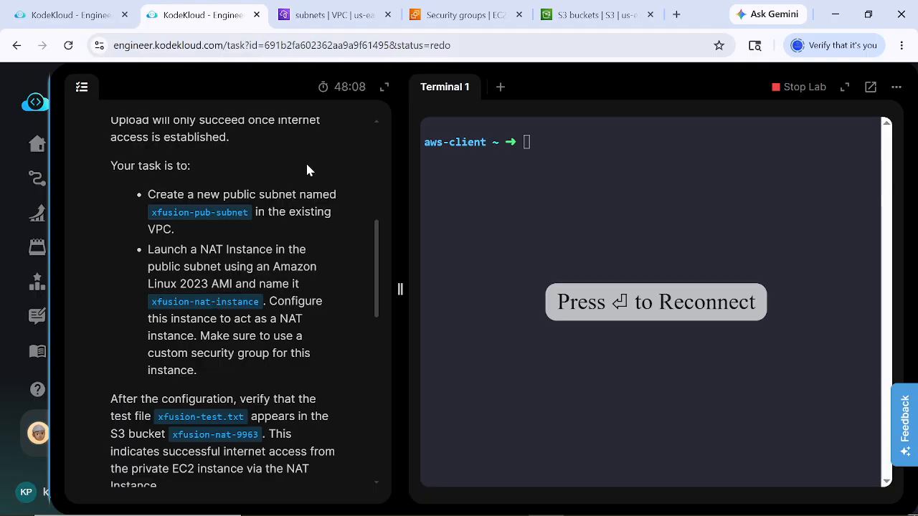
View the S3 bucket list and review the lab's existing components and subnet and instance requirements again
click(586, 16)
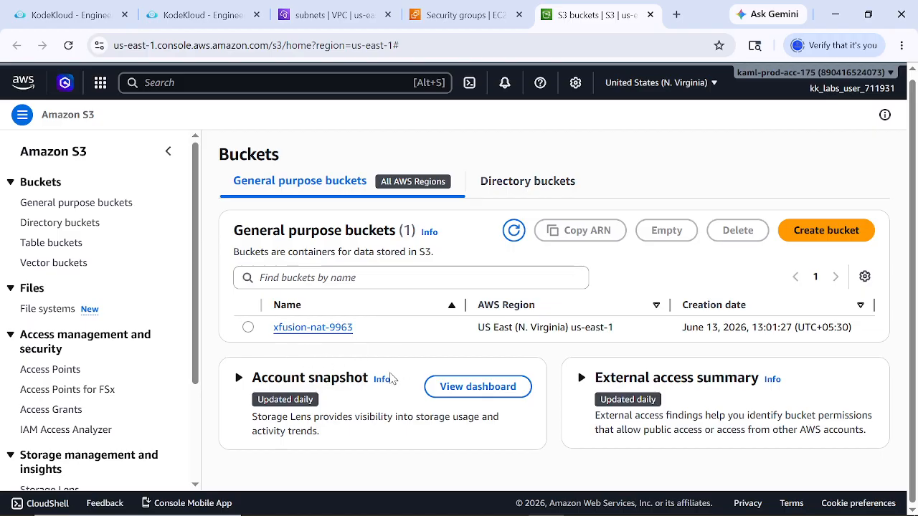
click(201, 14)
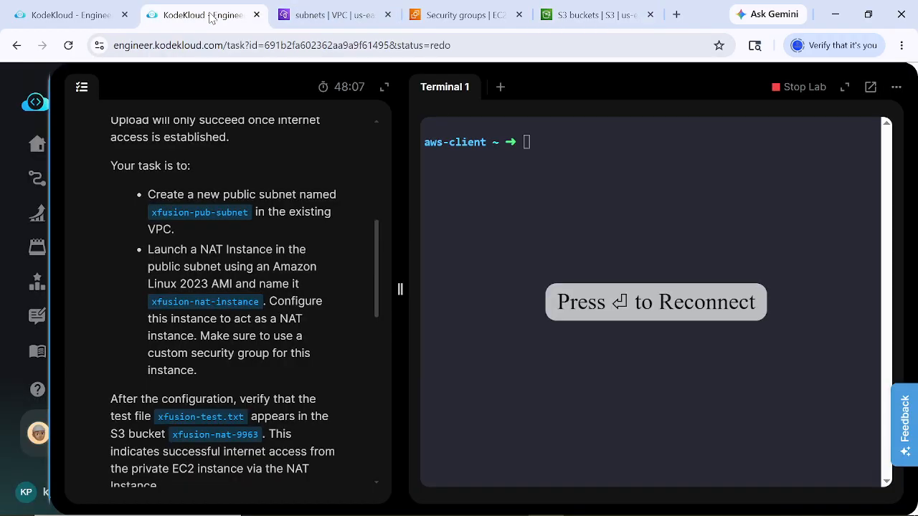
scroll(215, 355, up, 4)
scroll(214, 355, down, 3)
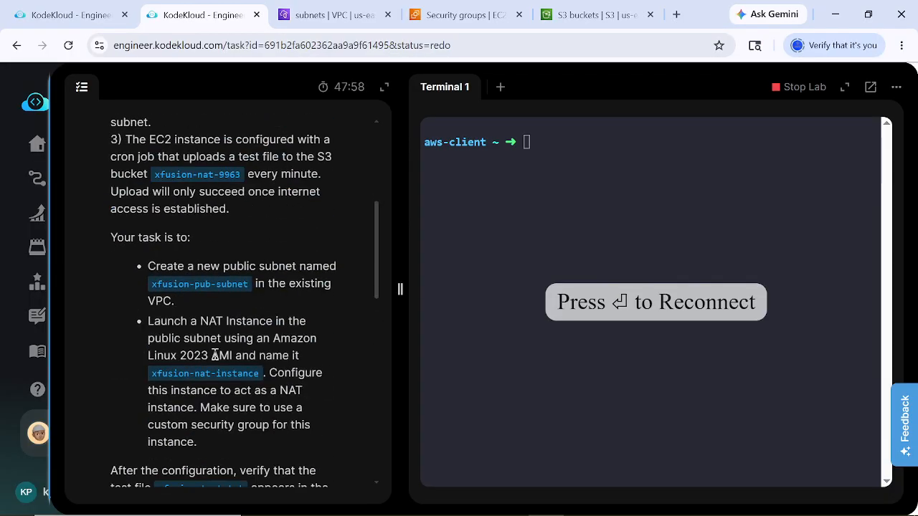
scroll(214, 354, up, 4)
scroll(214, 354, down, 3)
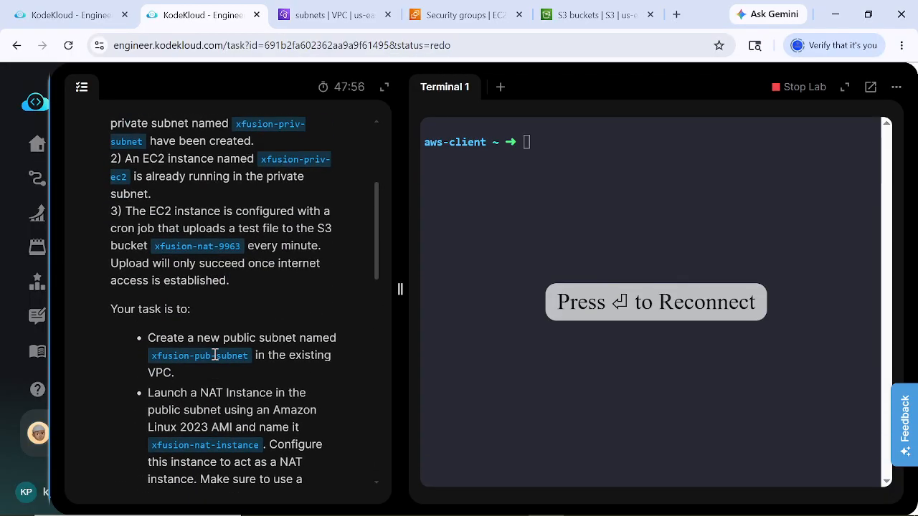
scroll(215, 355, up, 4)
scroll(215, 355, down, 6)
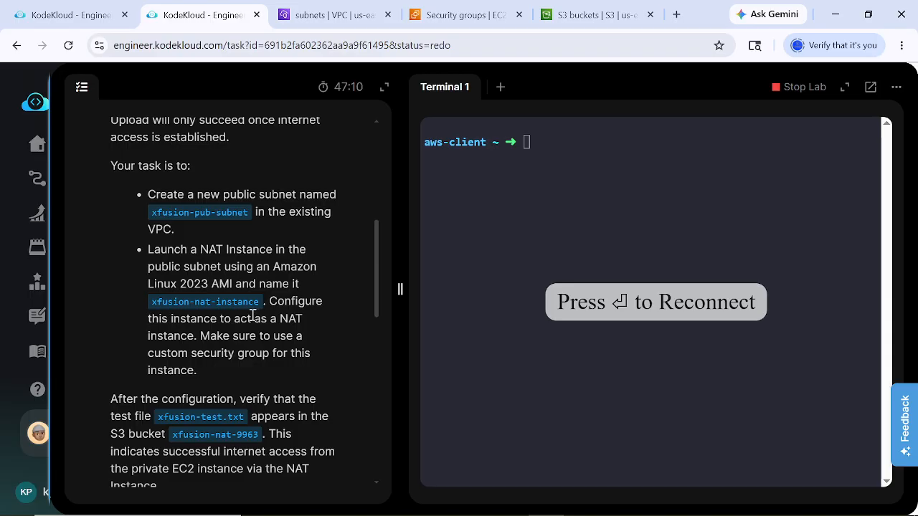
Look through the VPC, subnet and route table lists for the private network's existing resources
click(308, 14)
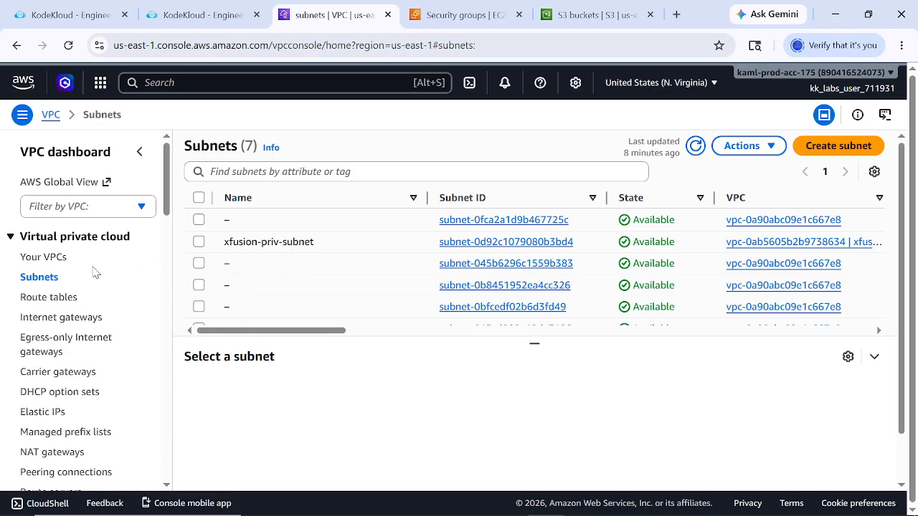
click(52, 260)
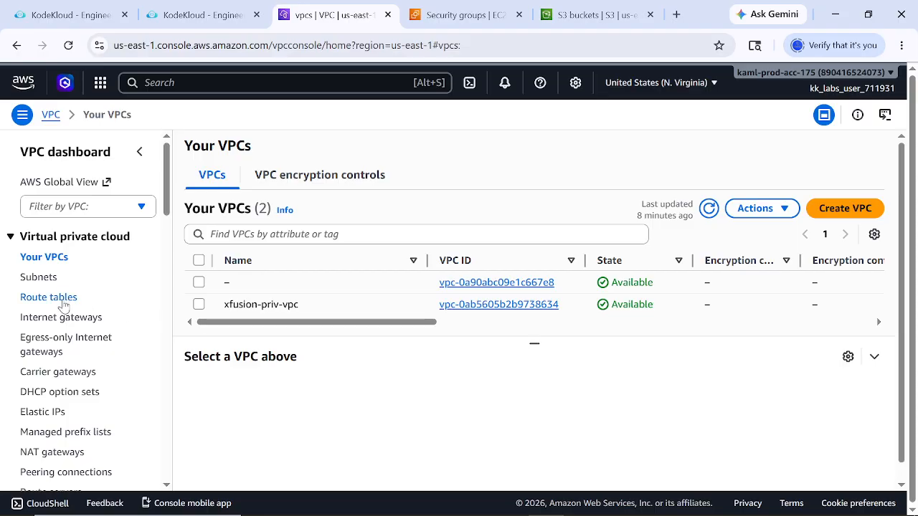
click(36, 278)
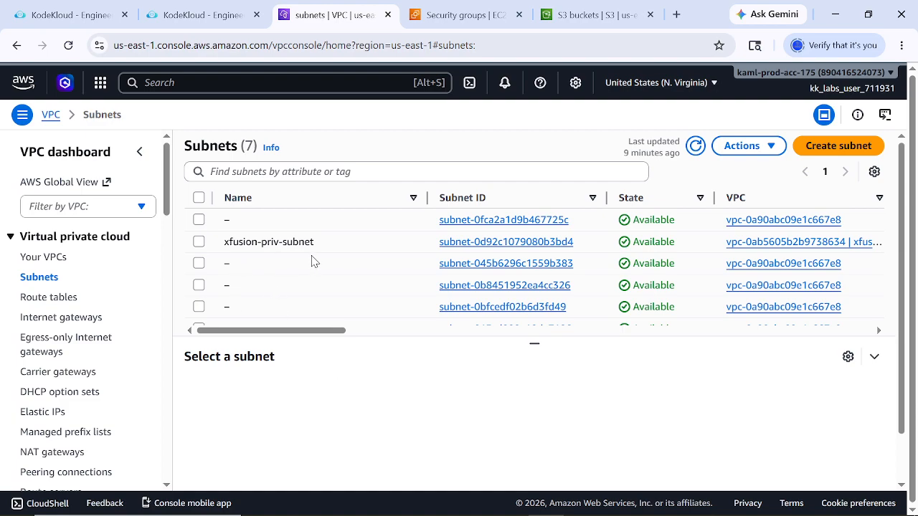
click(40, 299)
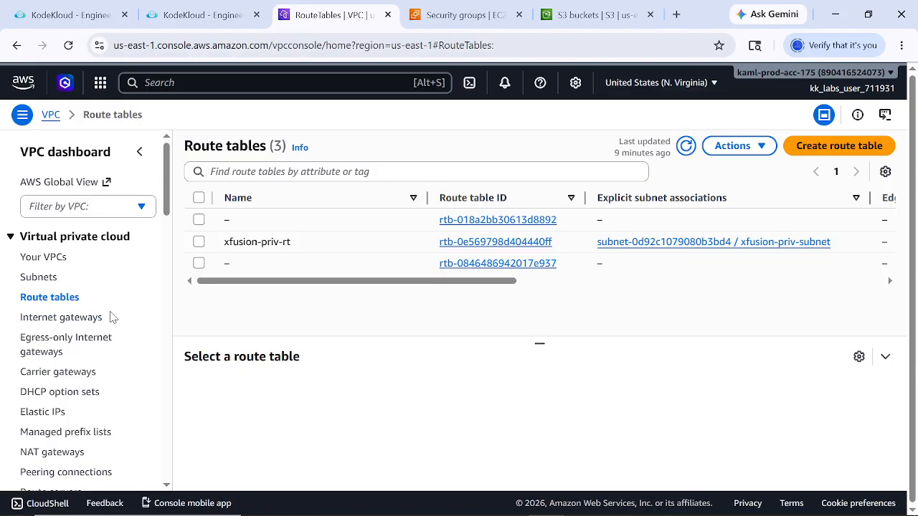
Check the IPv4 CIDR blocks of the existing VPCs and subnets
click(43, 257)
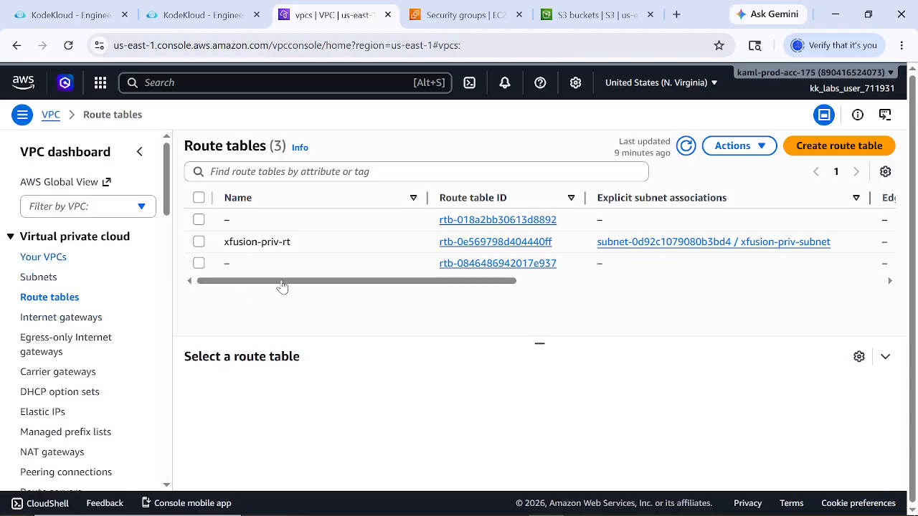
drag(272, 321, 472, 328)
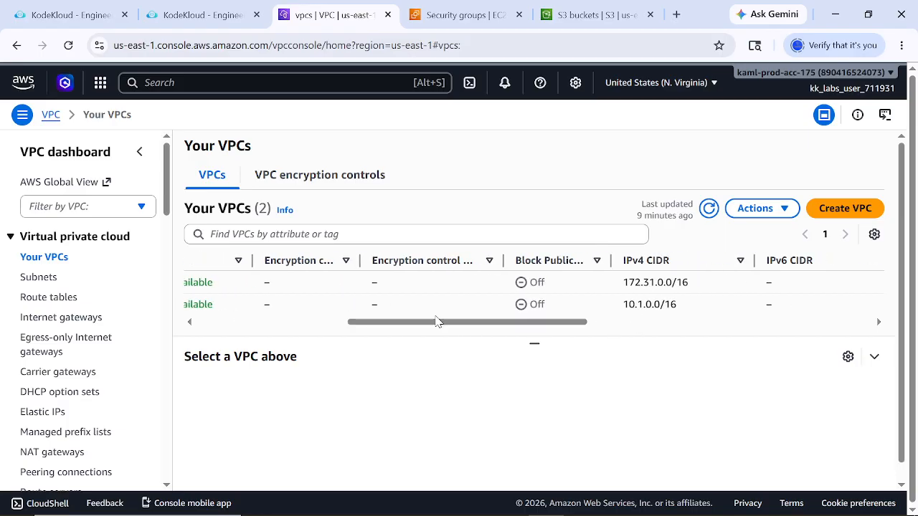
click(35, 278)
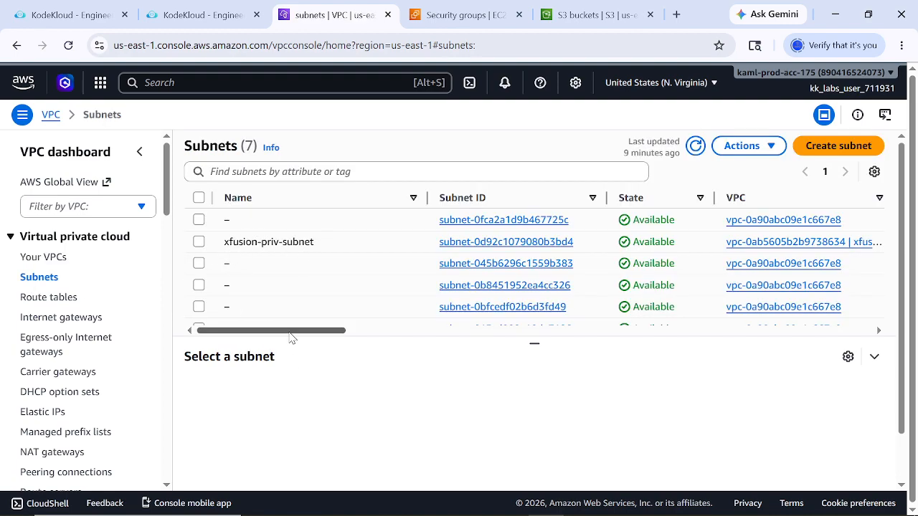
drag(291, 331, 395, 337)
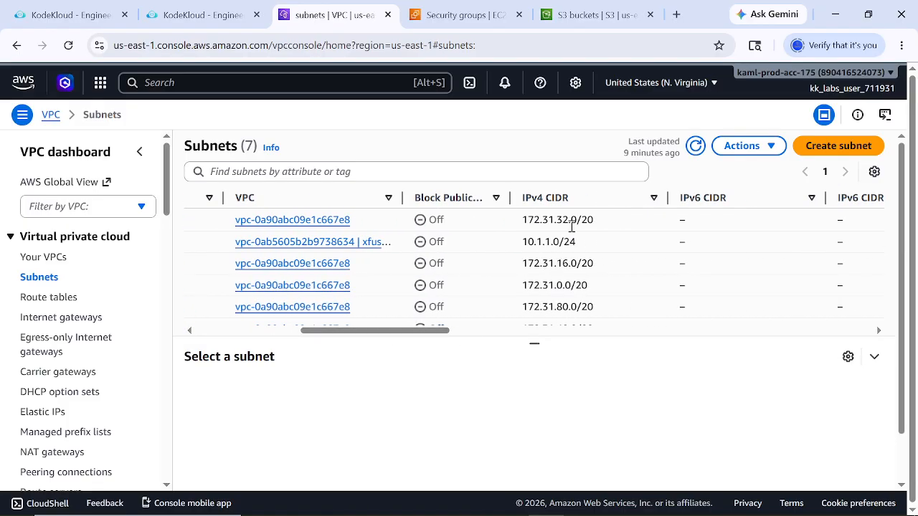
Start creating a subnet and copy the name xfusion-pub-subnet from the lab instructions
click(824, 151)
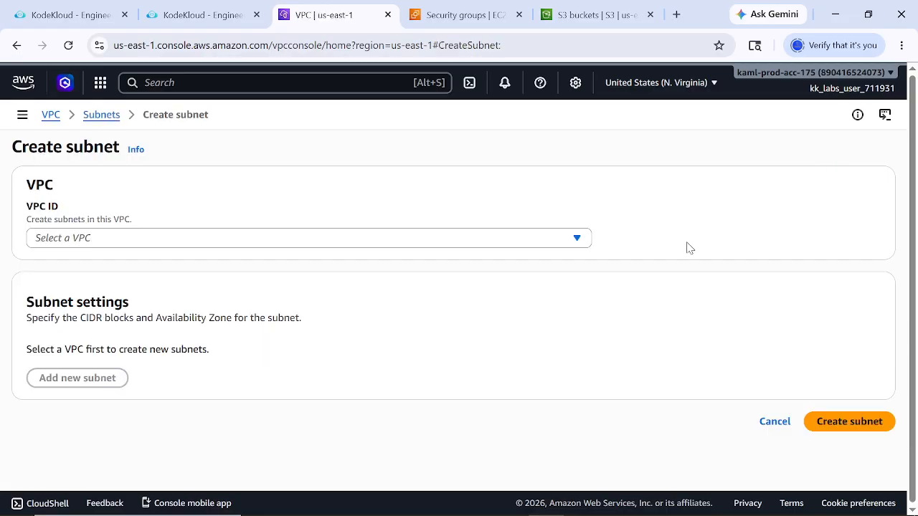
click(120, 243)
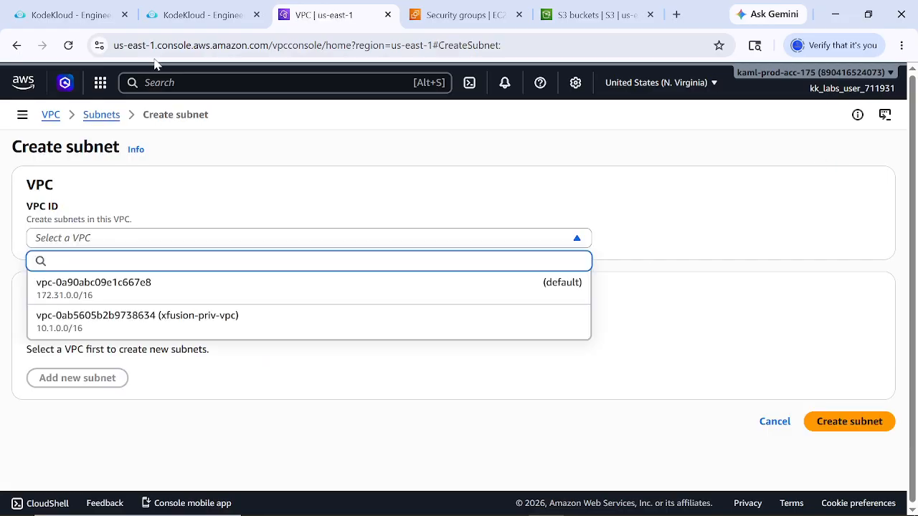
click(172, 15)
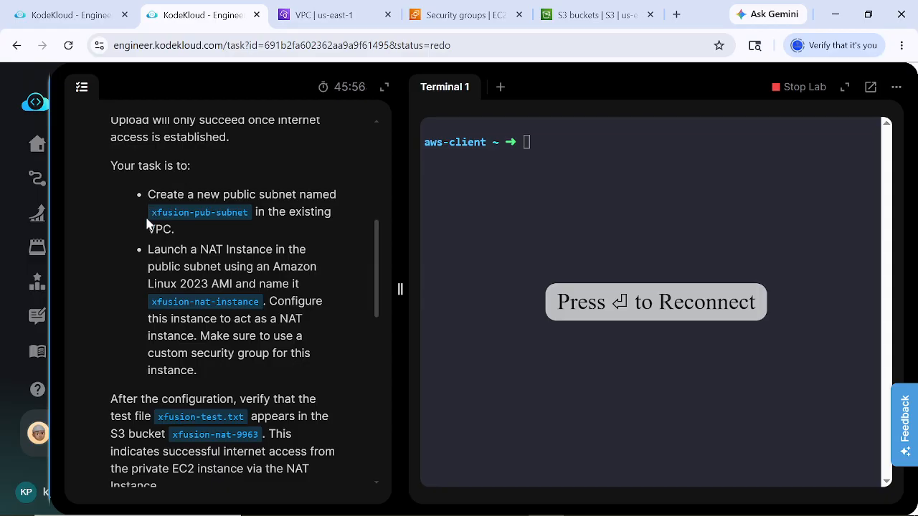
drag(222, 214, 251, 215)
key(ctrl+c)
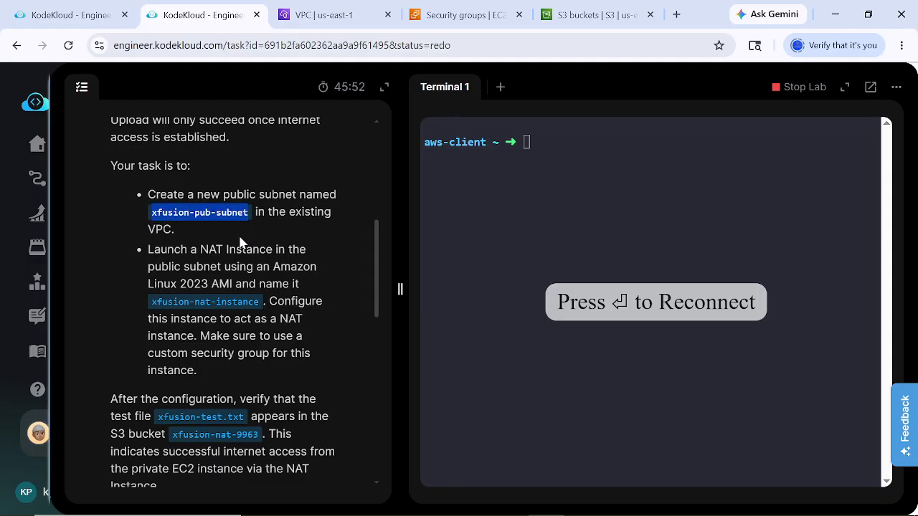
Select the xfusion-priv-vpc VPC for the new subnet and name the subnet xfusion-pub-subnet
click(334, 16)
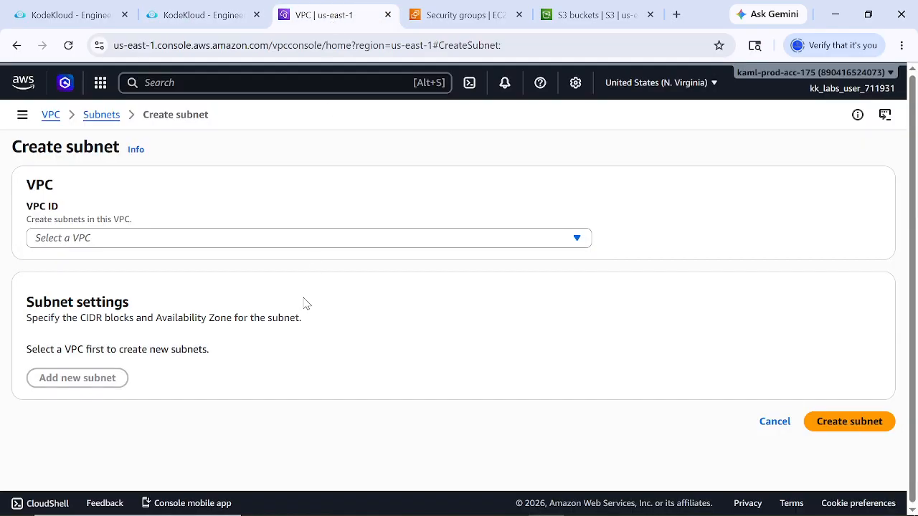
click(144, 241)
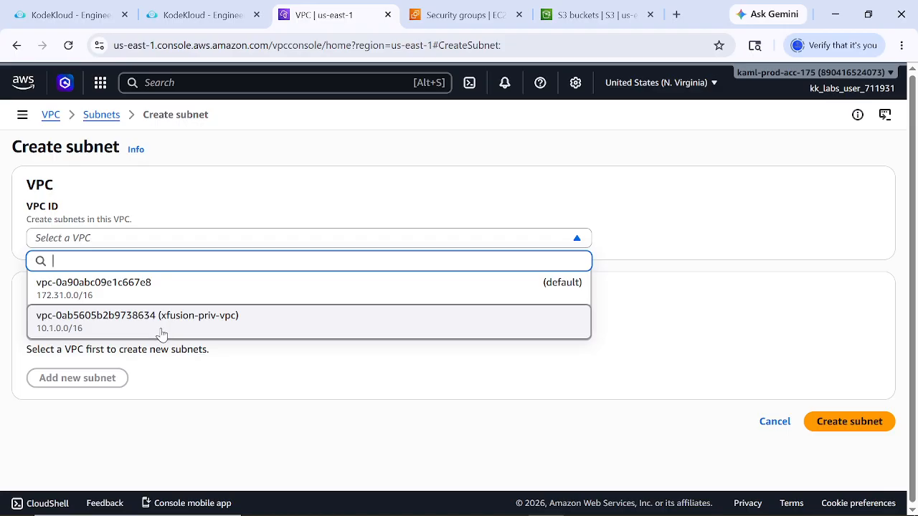
click(197, 328)
scroll(136, 344, down, 2)
scroll(147, 330, down, 1)
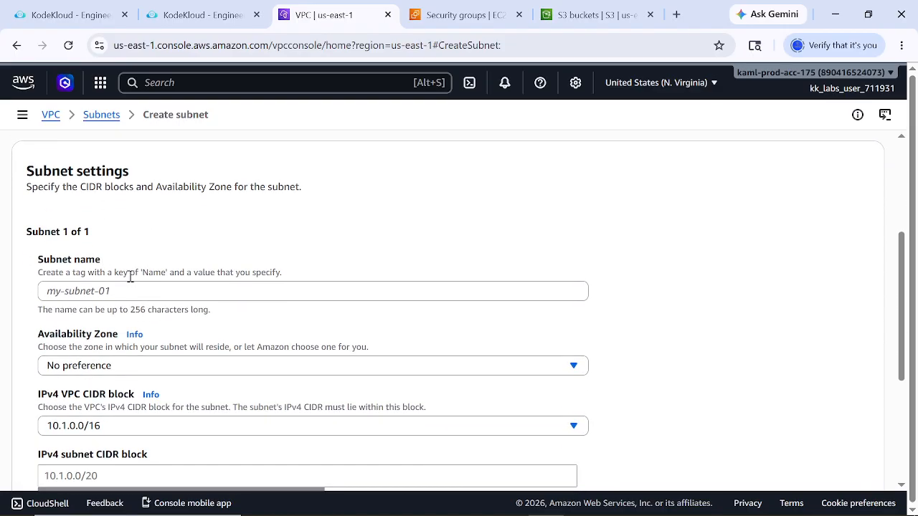
click(111, 294)
key(ctrl+v)
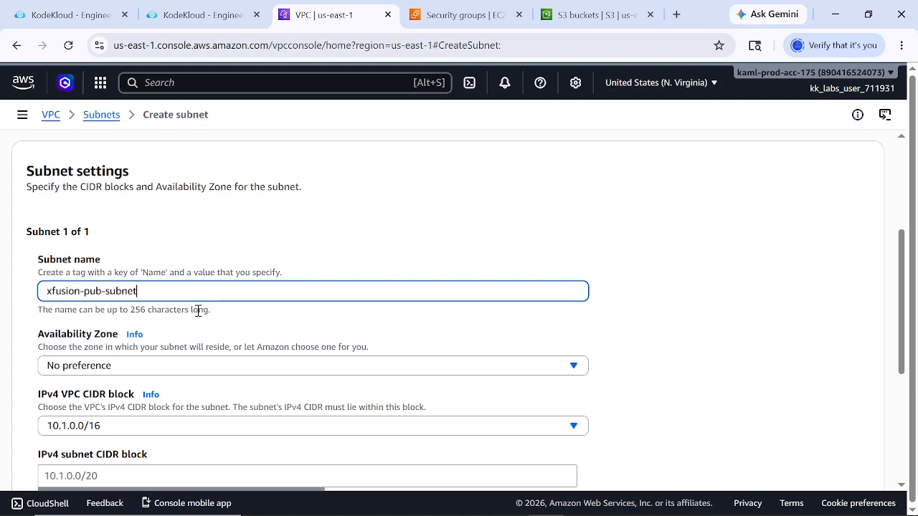
Set the new subnet's availability zone to United States (N. Virginia) / use1-az2 (us-east-1a)
scroll(208, 319, down, 4)
click(114, 228)
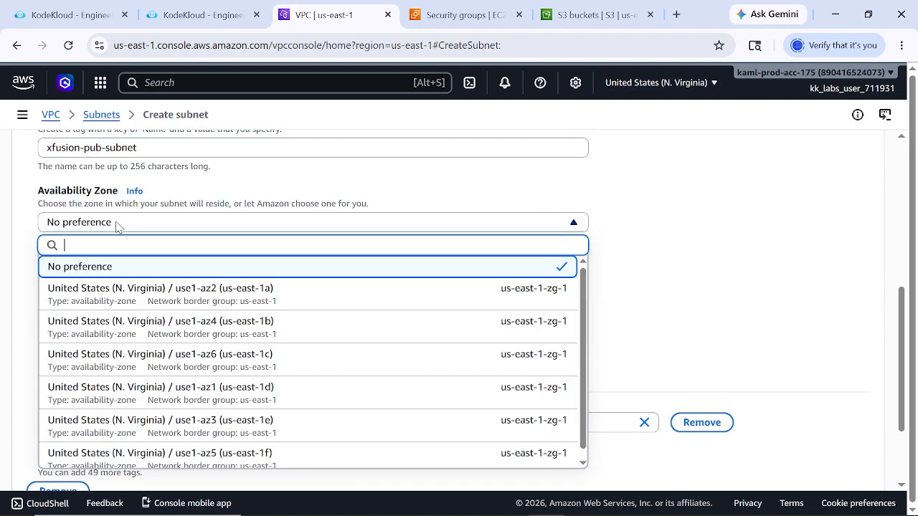
click(244, 300)
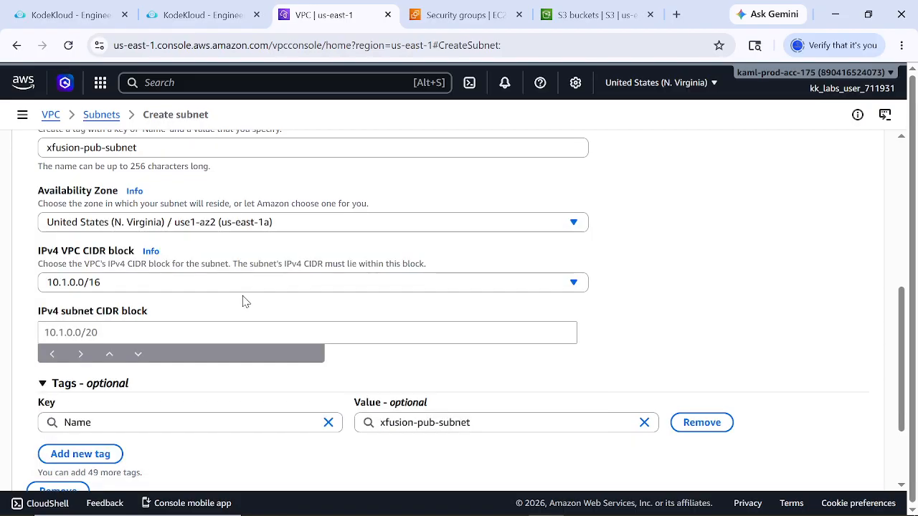
Keep the VPC CIDR block 10.1.0.0/16 and set the new subnet's IPv4 CIDR block to 10.1.2.0/24
click(79, 286)
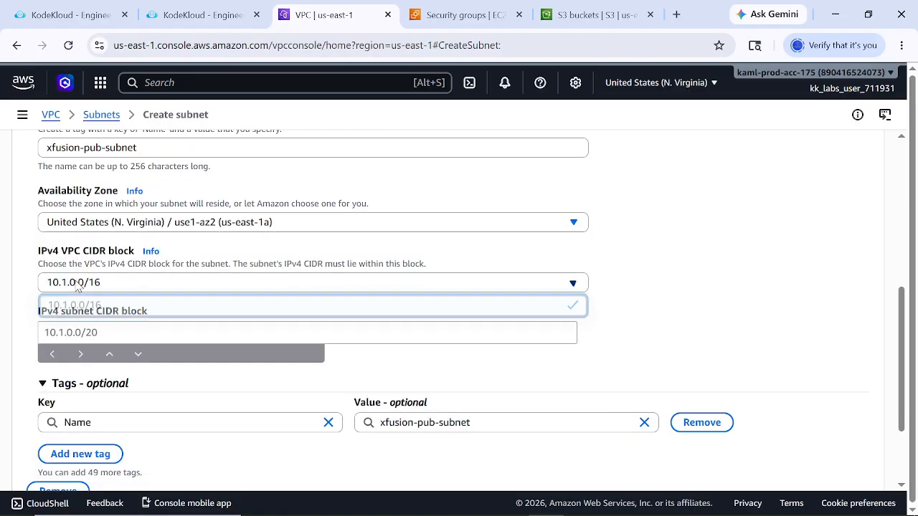
click(123, 339)
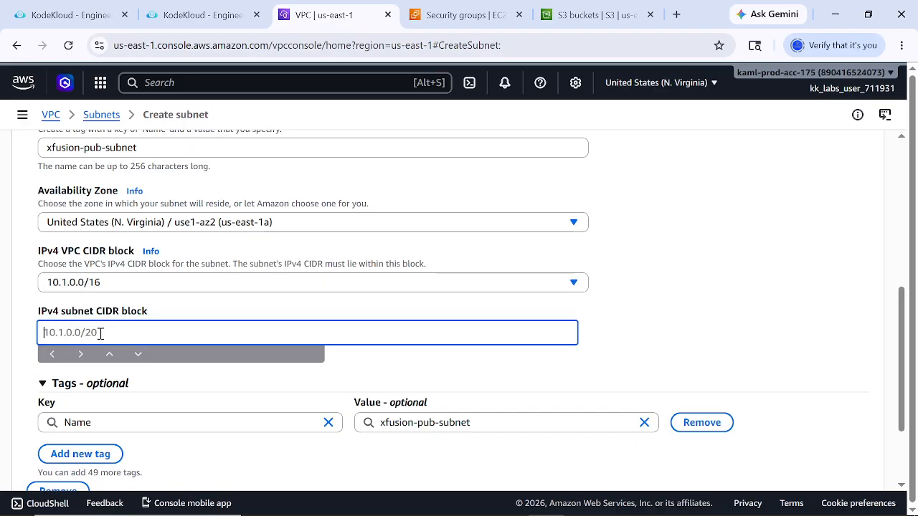
click(44, 285)
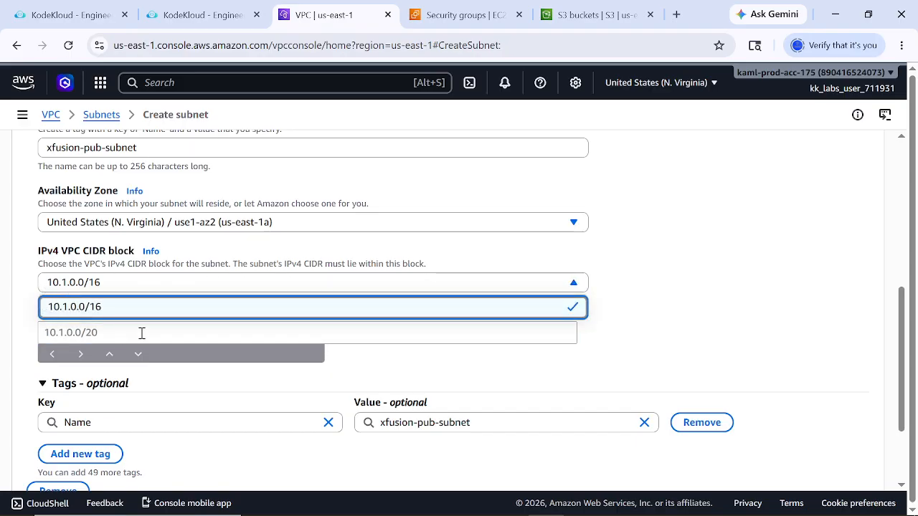
click(217, 322)
click(48, 332)
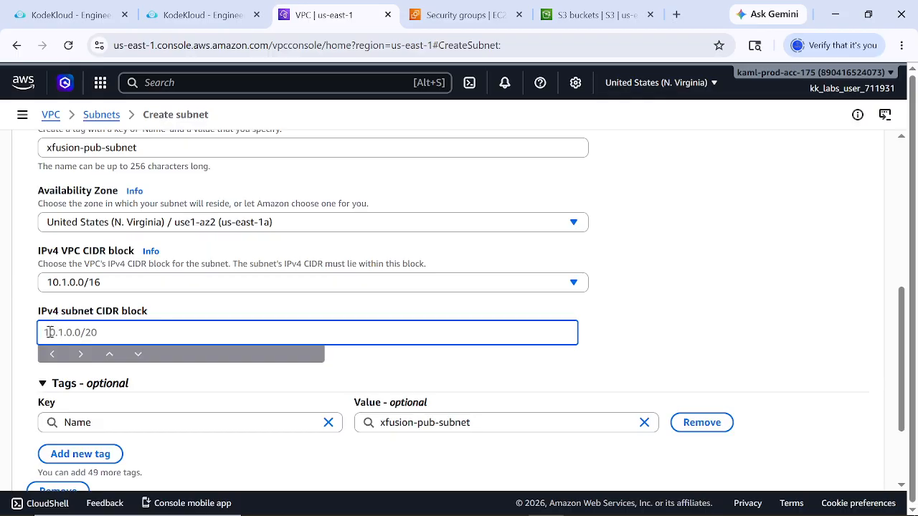
text(10.1.2.0)
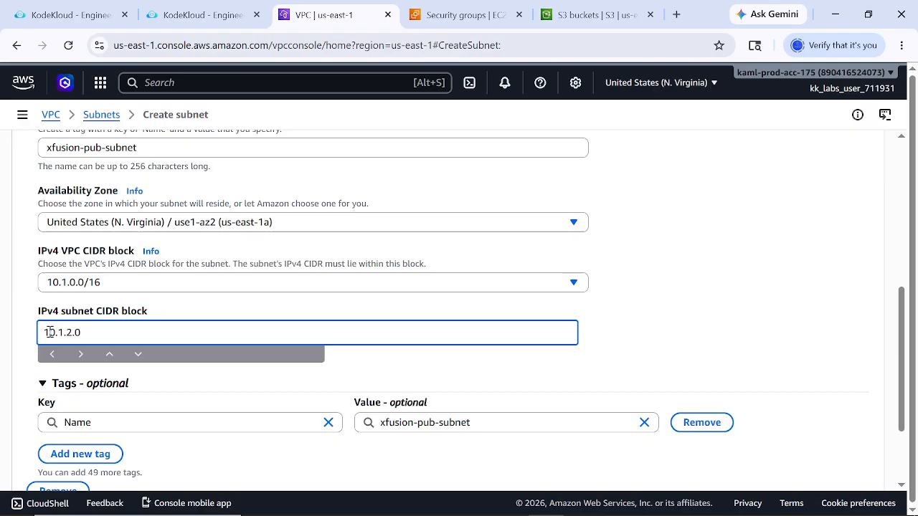
text(/23)
key(BackSpace)
text(4)
click(643, 293)
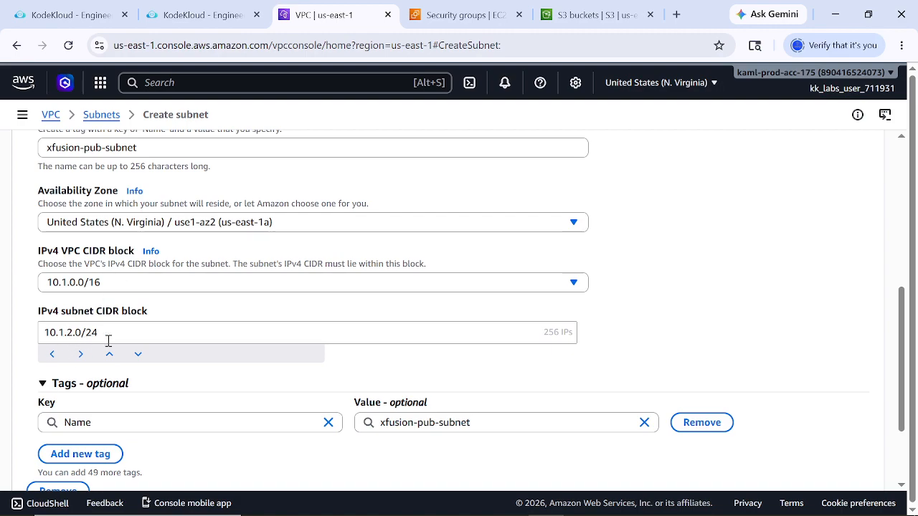
Check the subnet's CIDR entry, create xfusion-pub-subnet, and dismiss the notification
double_click(69, 333)
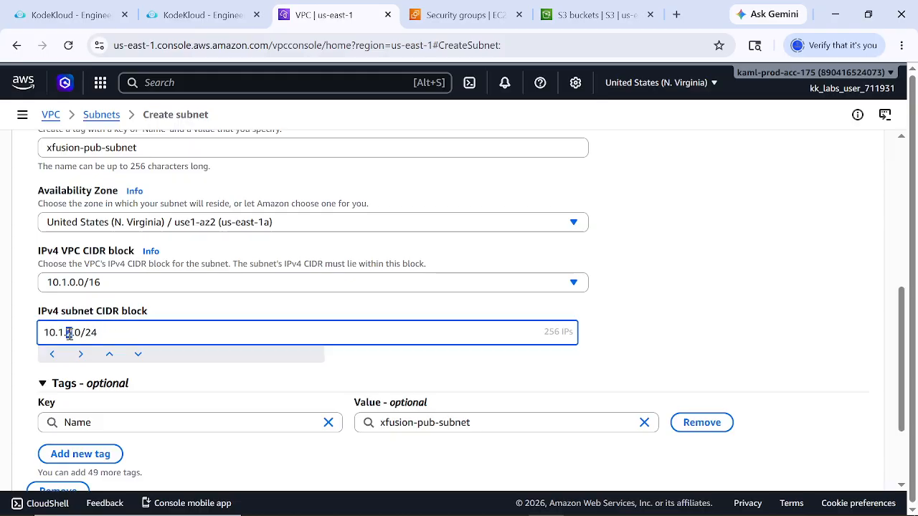
click(613, 365)
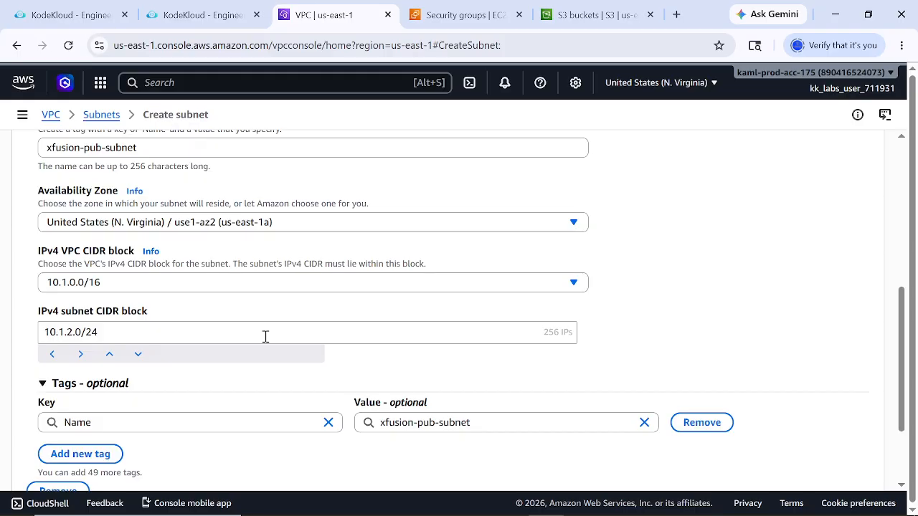
scroll(519, 402, down, 3)
click(835, 464)
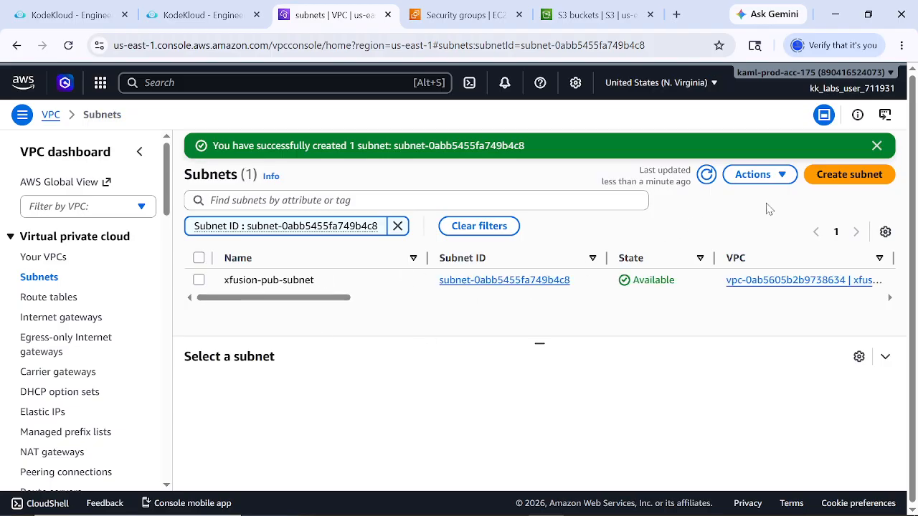
click(876, 145)
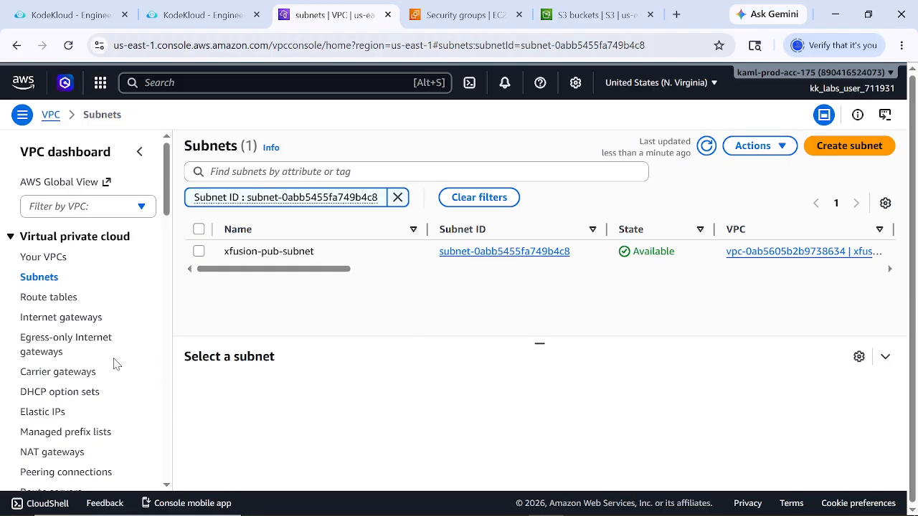
Create an internet gateway named xfusion-igw and dismiss the notification
click(50, 319)
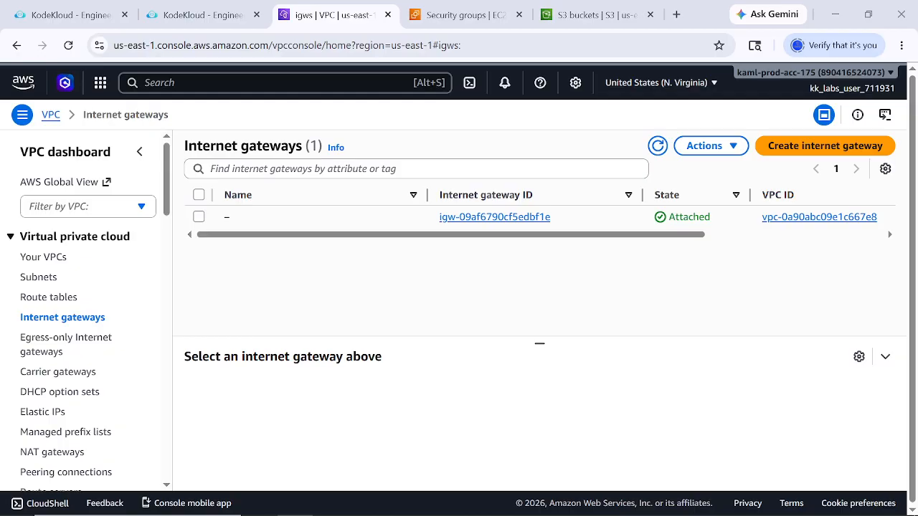
click(793, 145)
click(130, 256)
text(xfusion-igw)
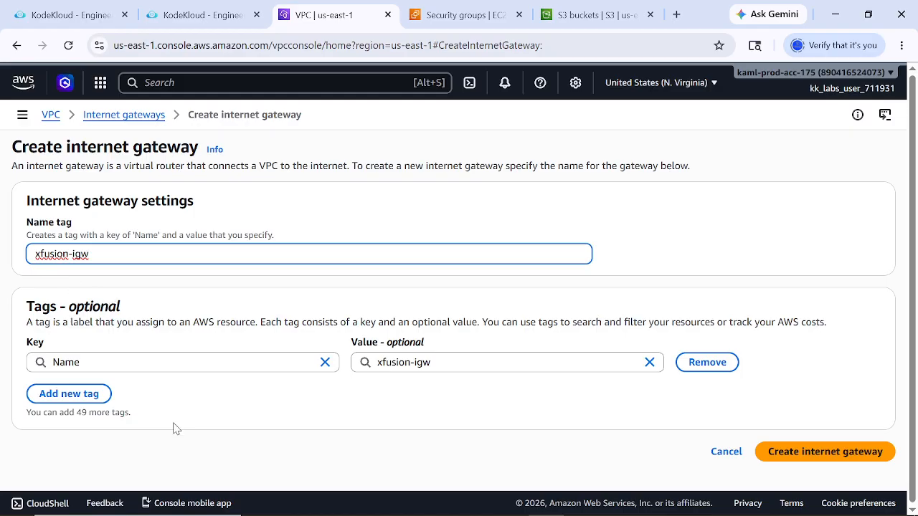
click(819, 452)
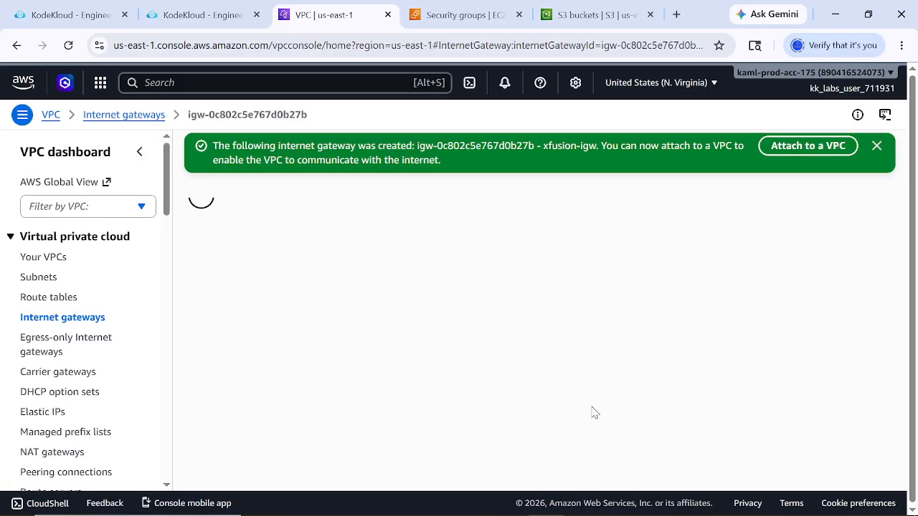
click(876, 147)
Attach the xfusion-igw internet gateway to the xfusion-priv-vpc VPC
click(47, 320)
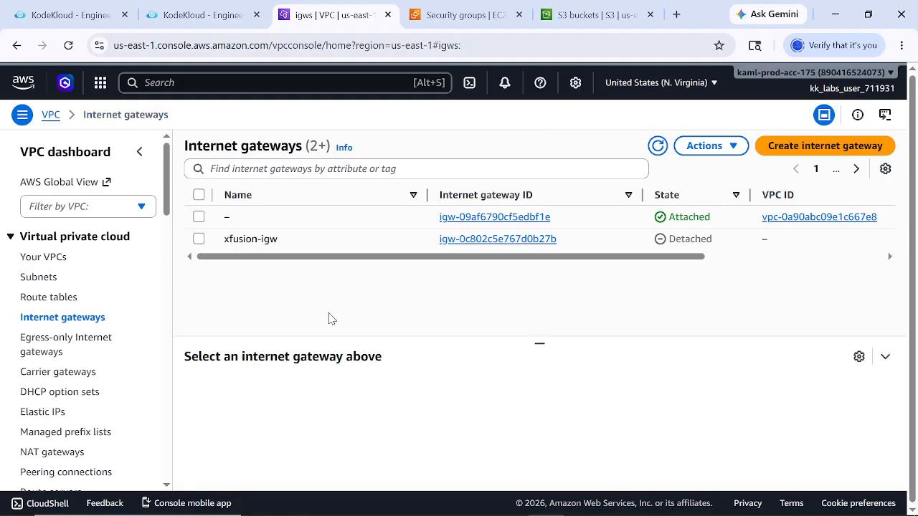
click(199, 239)
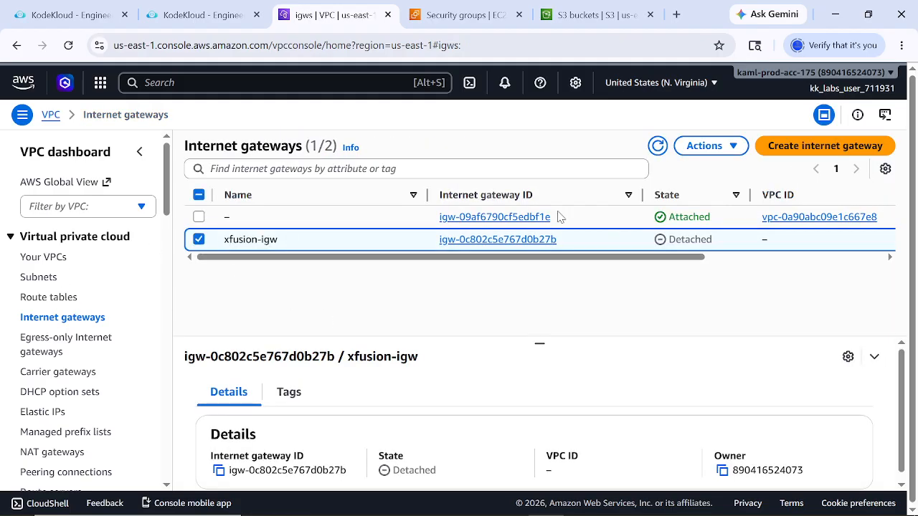
click(709, 147)
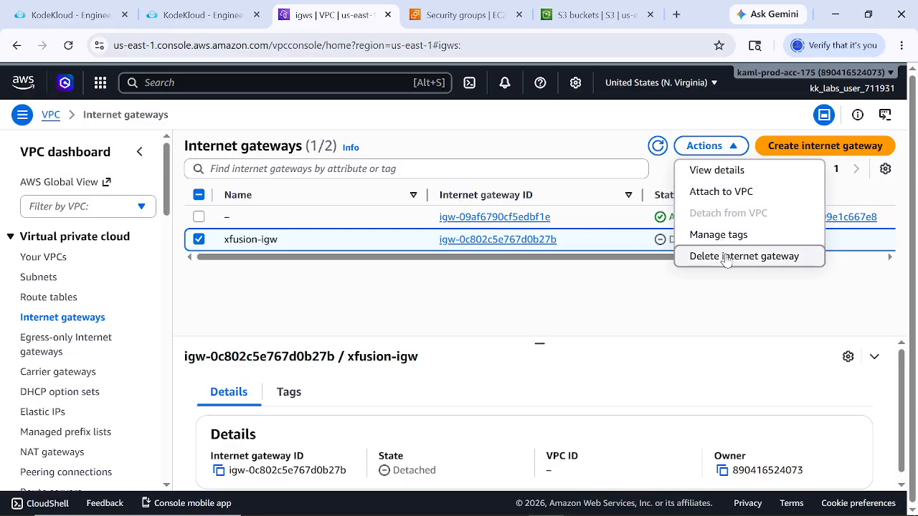
click(713, 191)
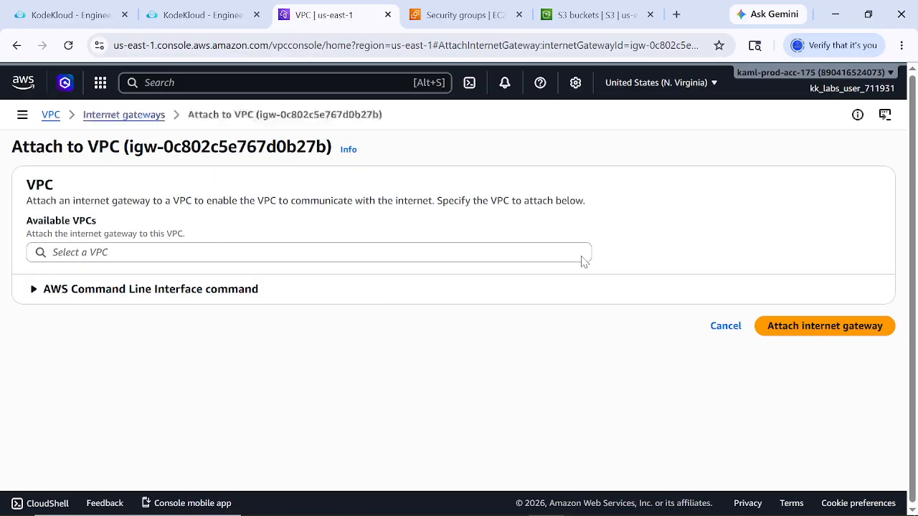
click(148, 253)
click(153, 278)
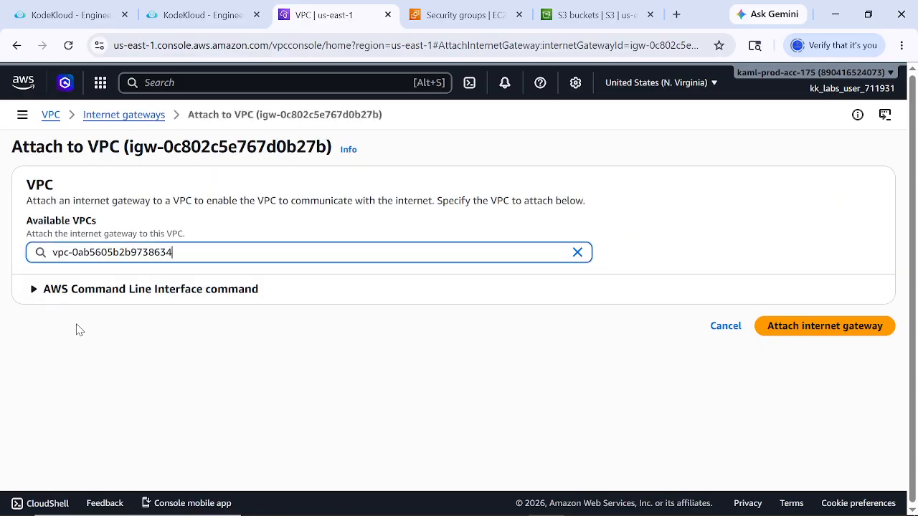
click(757, 328)
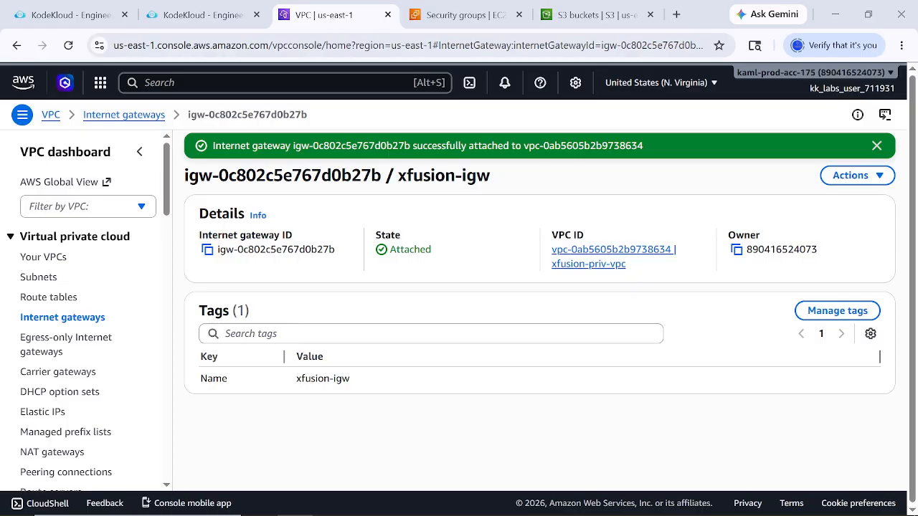
Create a route table named xfusion-pub-rt in the xfusion-priv-vpc VPC and dismiss the notification
click(45, 299)
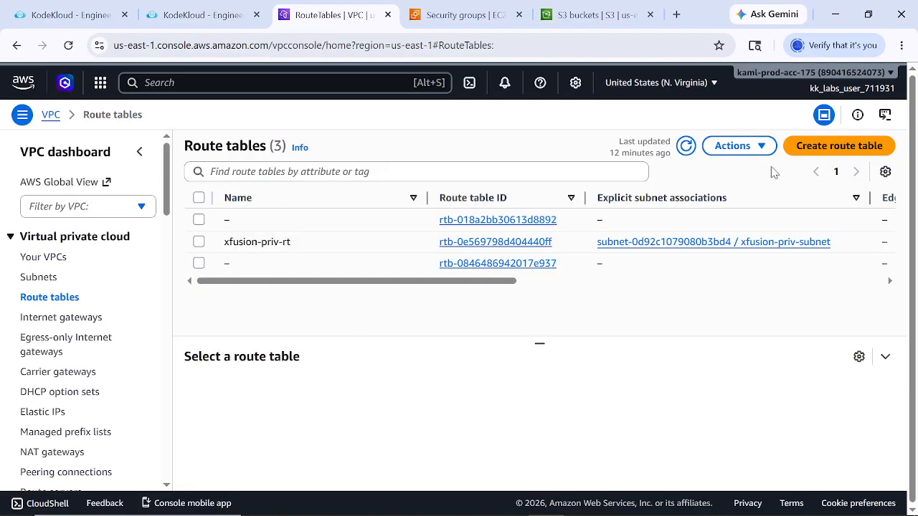
click(817, 148)
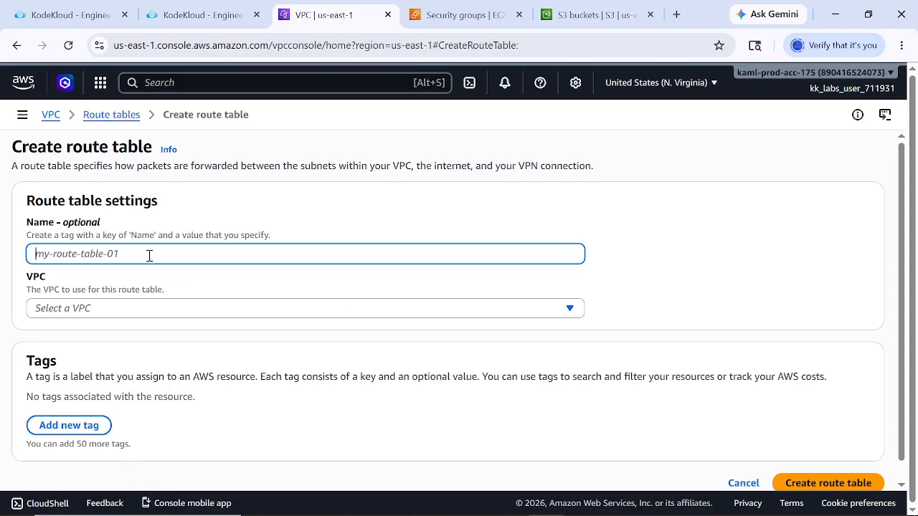
text(xfusion-pub-rt)
click(115, 308)
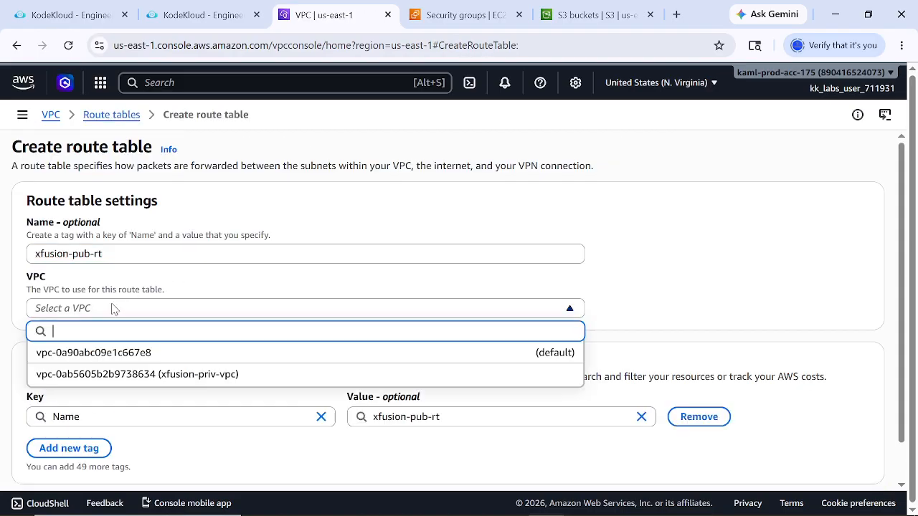
click(138, 376)
scroll(279, 357, down, 2)
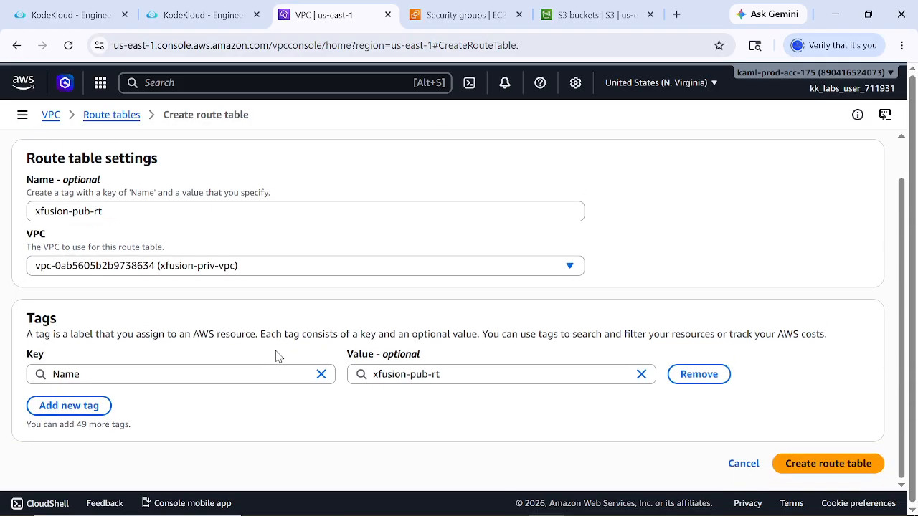
click(799, 462)
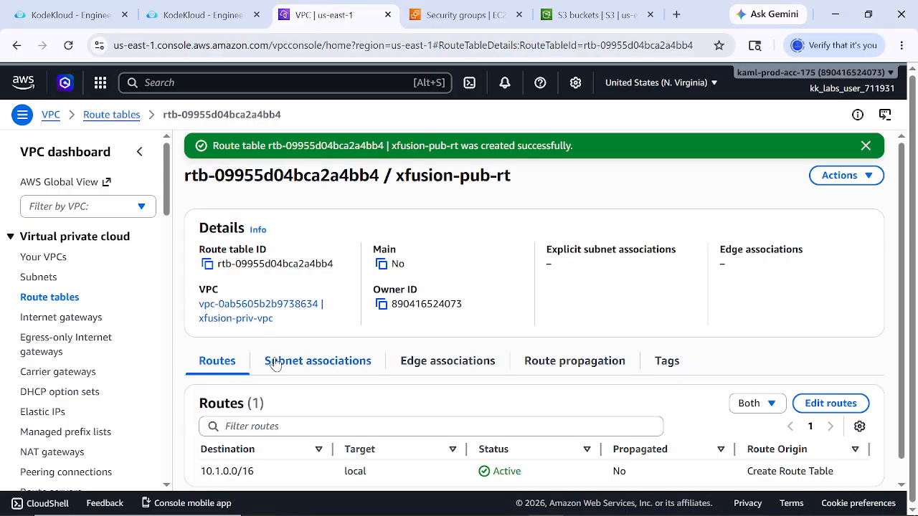
scroll(330, 347, down, 1)
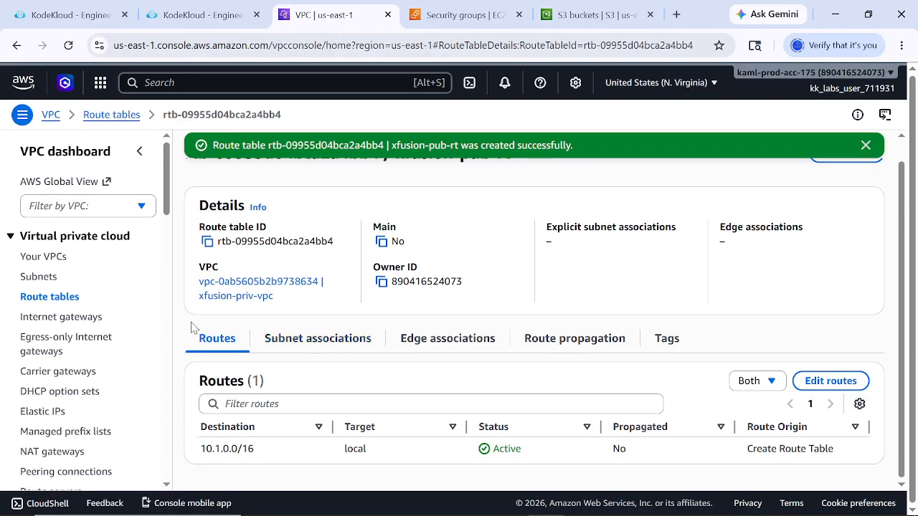
scroll(710, 280, up, 1)
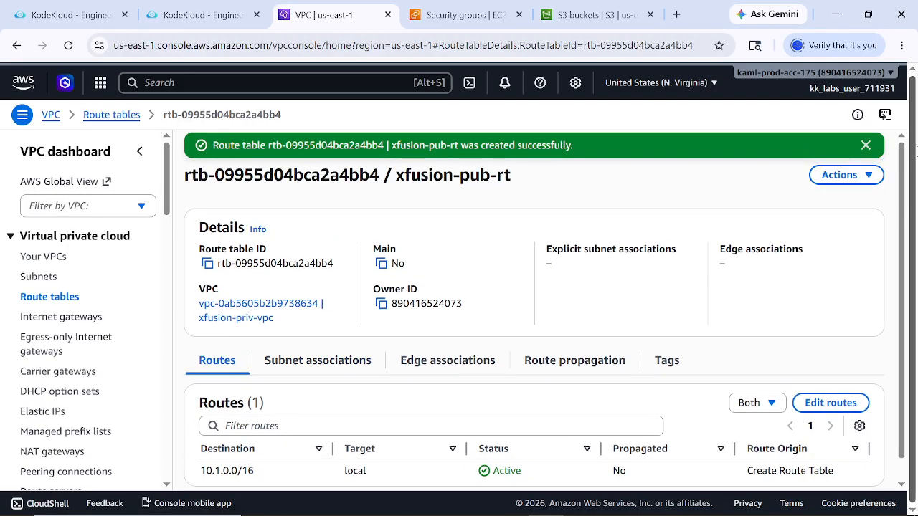
click(866, 145)
Add a route to xfusion-pub-rt with destination 0.0.0.0/0 and the internet gateway xfusion-igw as target, and save the changes
click(851, 147)
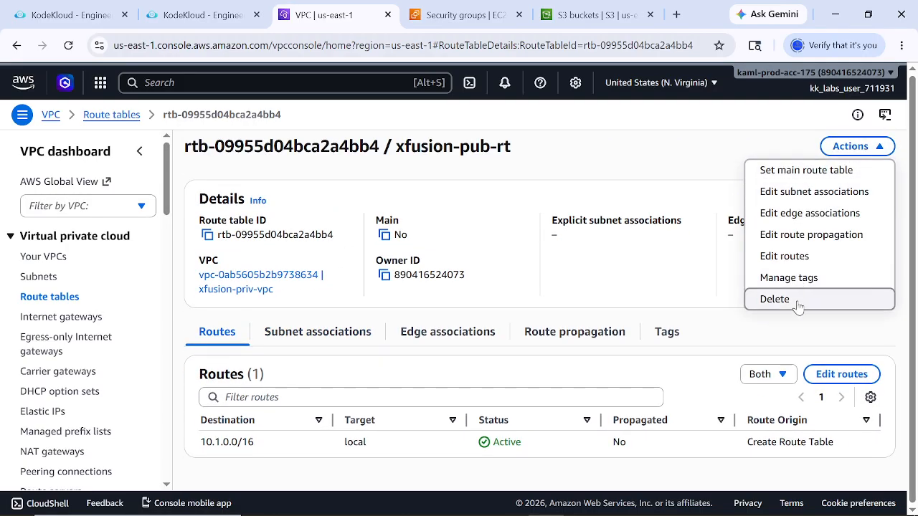
click(785, 256)
click(47, 273)
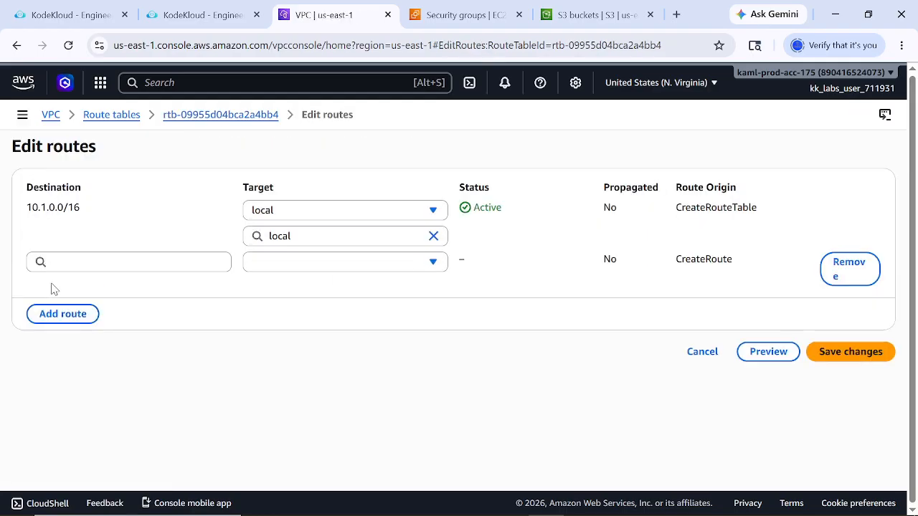
click(67, 264)
click(90, 289)
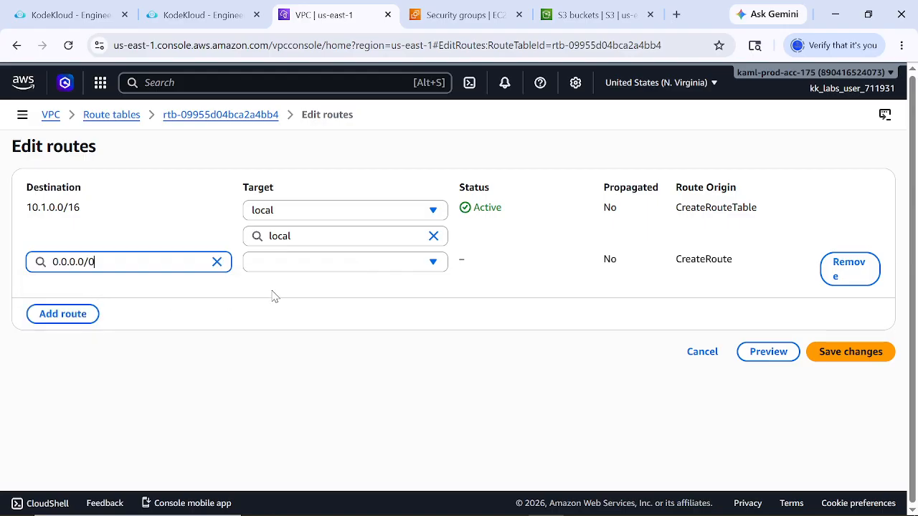
click(294, 264)
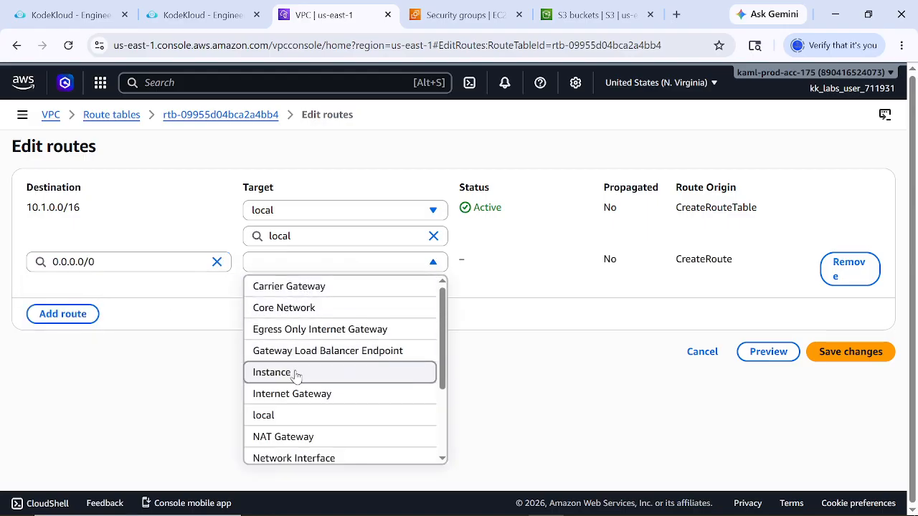
click(301, 396)
click(323, 289)
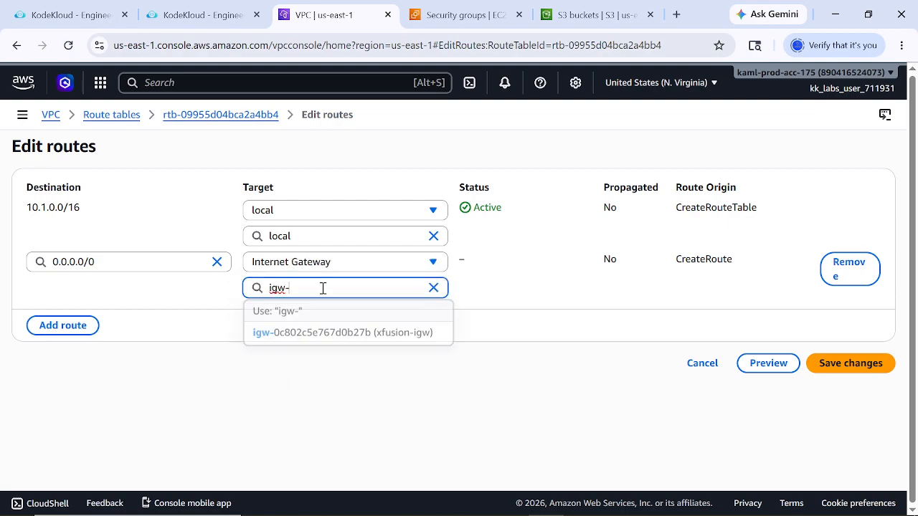
click(379, 335)
click(839, 367)
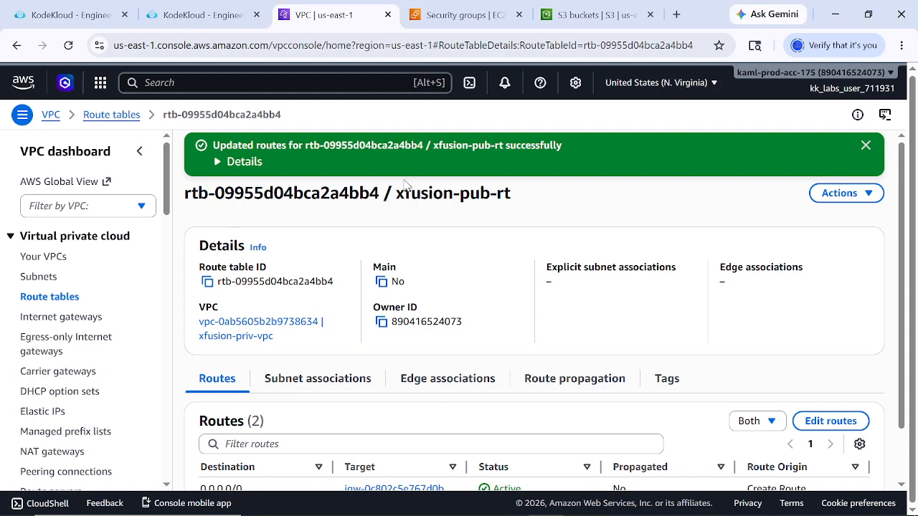
In the EC2 console, start a new security group named xfusion-nat-sg with the description testing lab
click(457, 16)
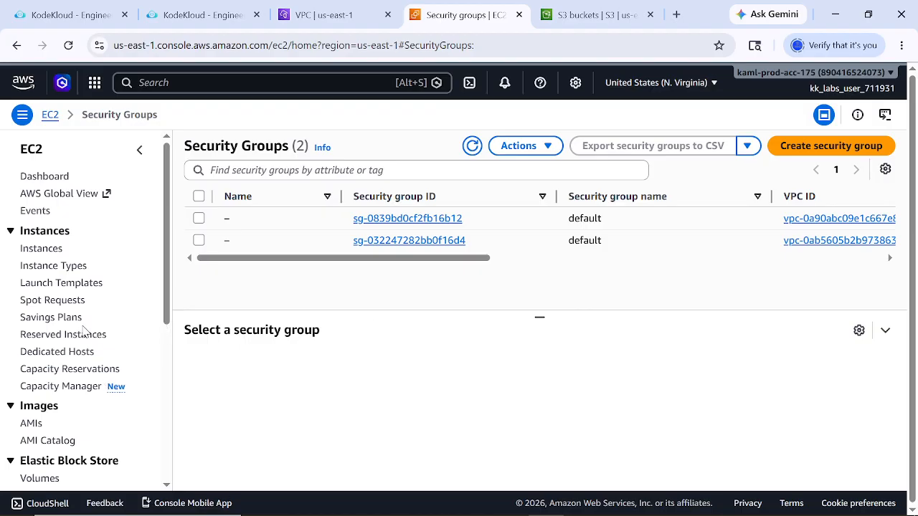
scroll(83, 377, down, 2)
scroll(83, 377, down, 1)
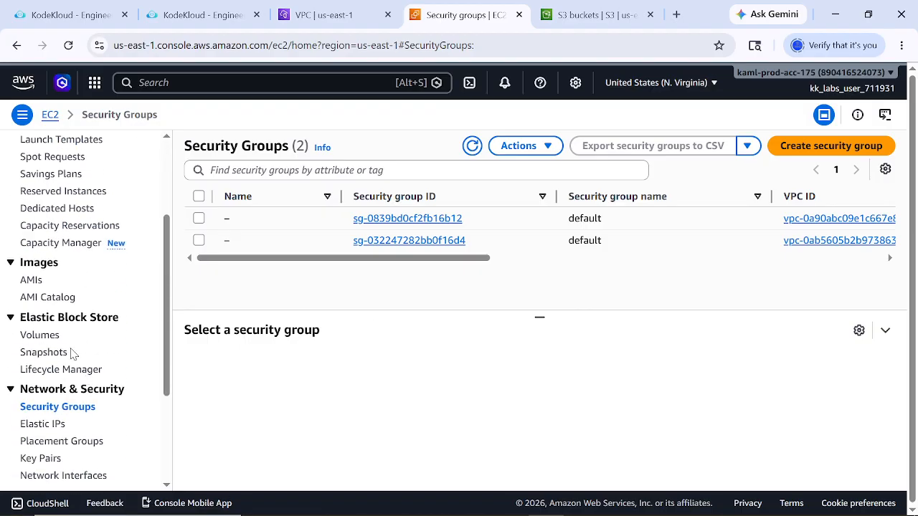
scroll(81, 423, down, 1)
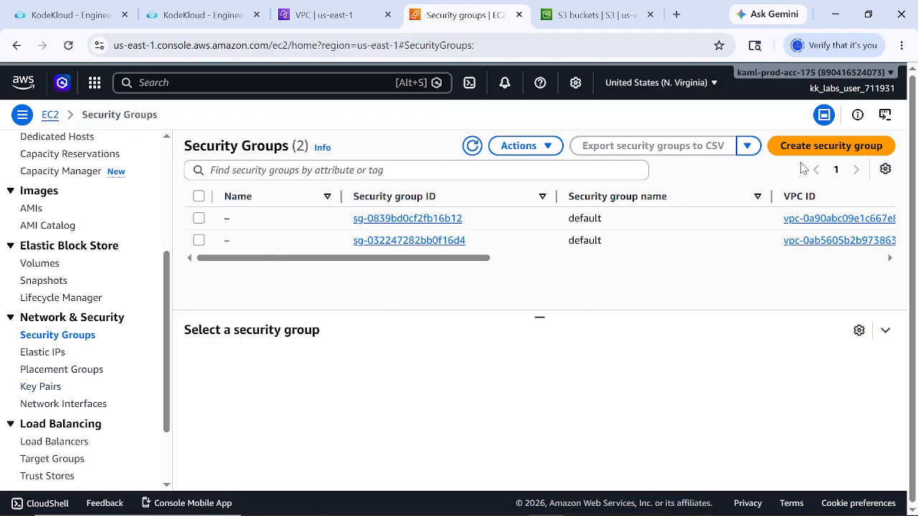
click(856, 146)
click(242, 245)
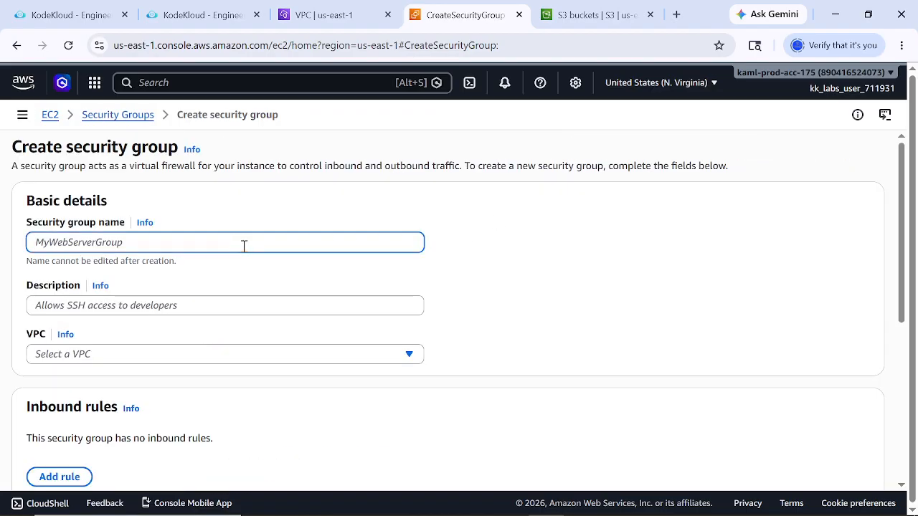
text(xfusion-nat-sg)
scroll(98, 315, down, 3)
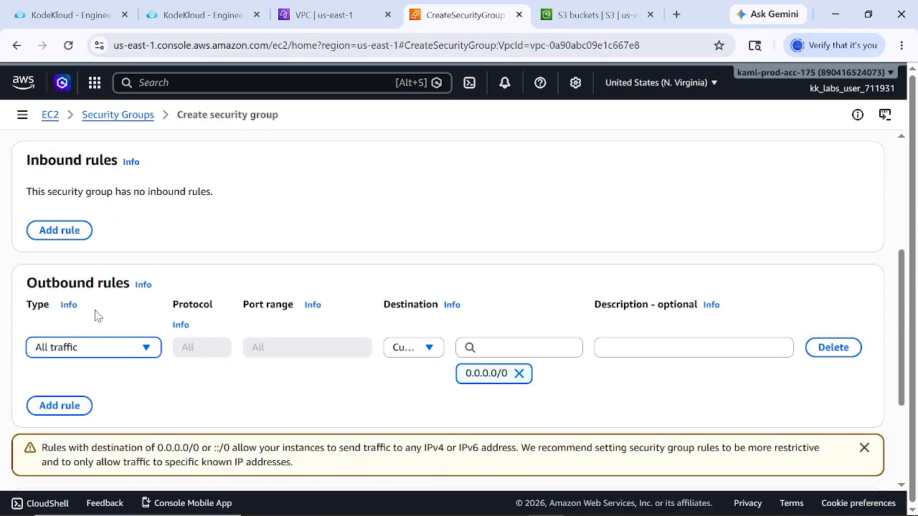
scroll(153, 268, down, 2)
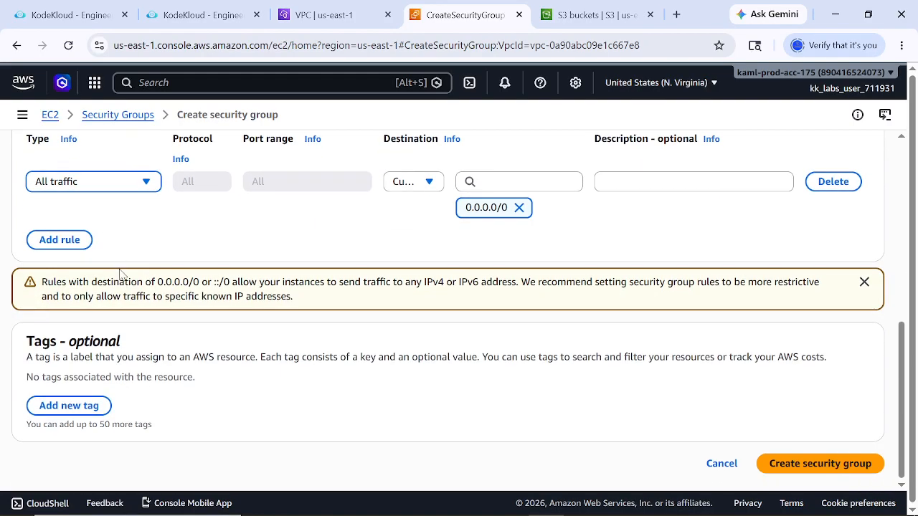
scroll(123, 268, up, 10)
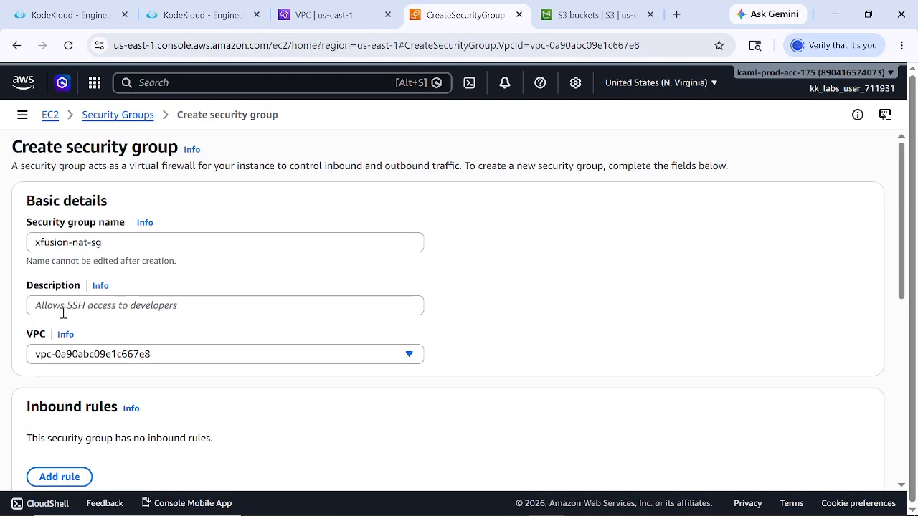
click(62, 309)
text(testing lab)
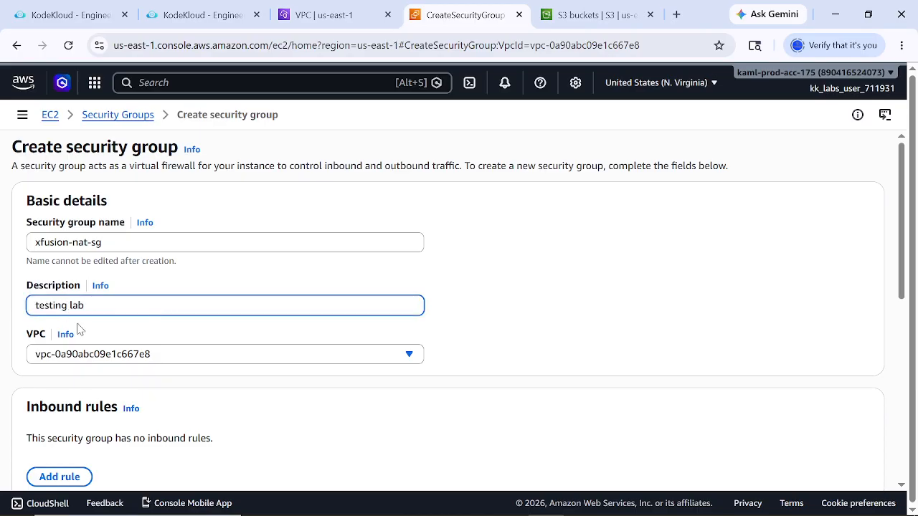
Set the new security group's VPC to xfusion-priv-vpc
scroll(282, 339, down, 3)
scroll(217, 256, up, 1)
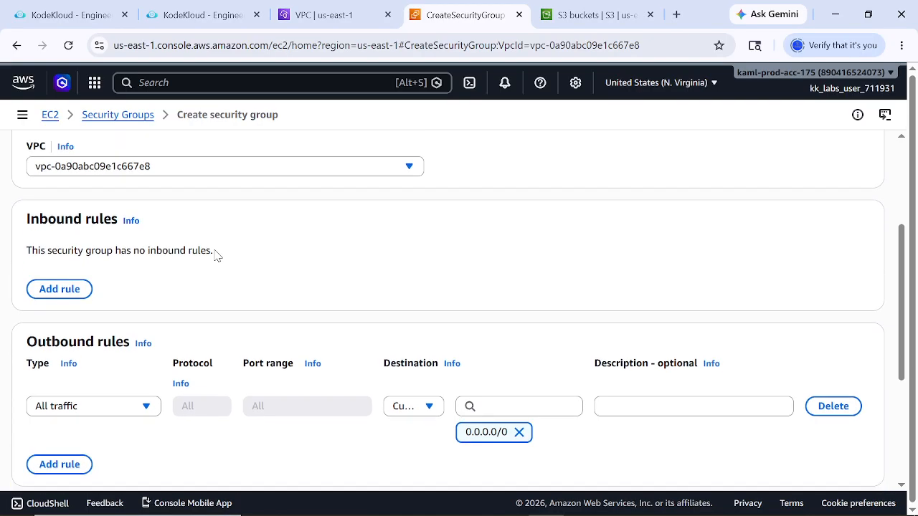
scroll(217, 256, up, 1)
click(189, 212)
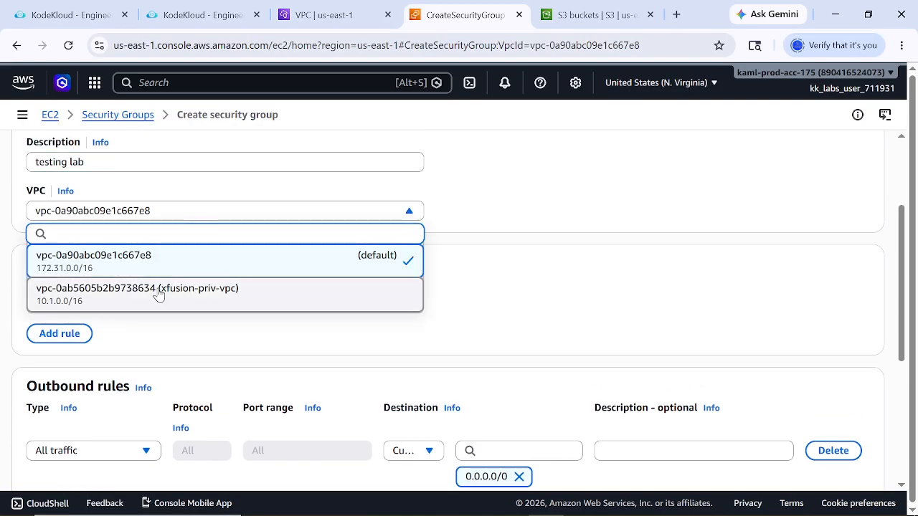
click(158, 294)
Add an outbound rule of type SSH with destination 0.0.0.0/0 to the new security group
scroll(264, 259, down, 2)
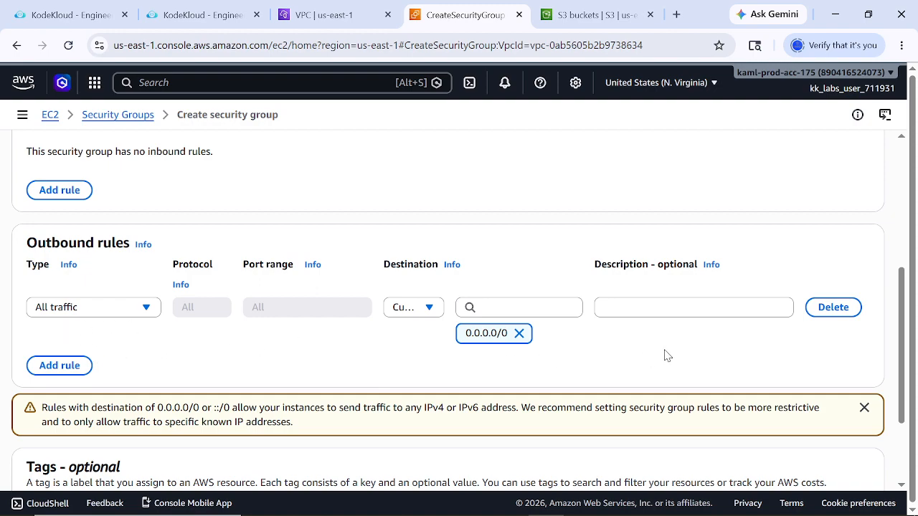
click(47, 367)
click(109, 364)
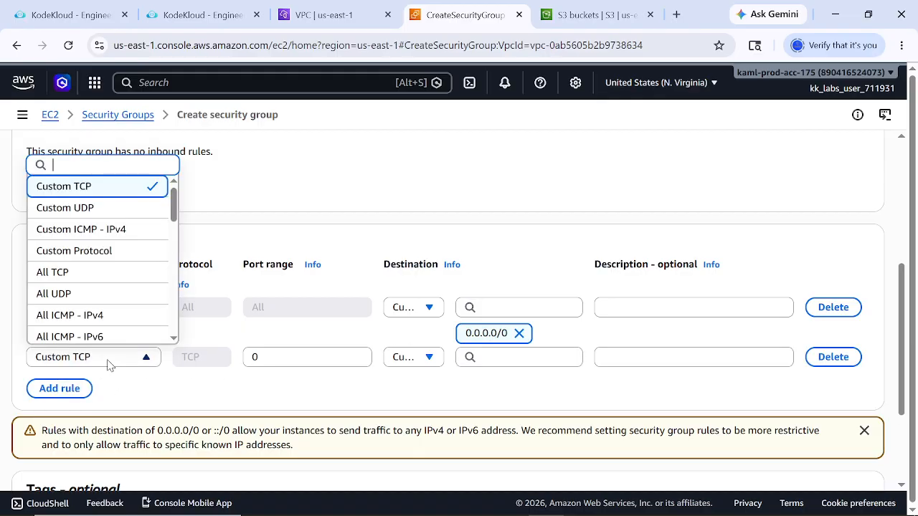
scroll(107, 287, down, 3)
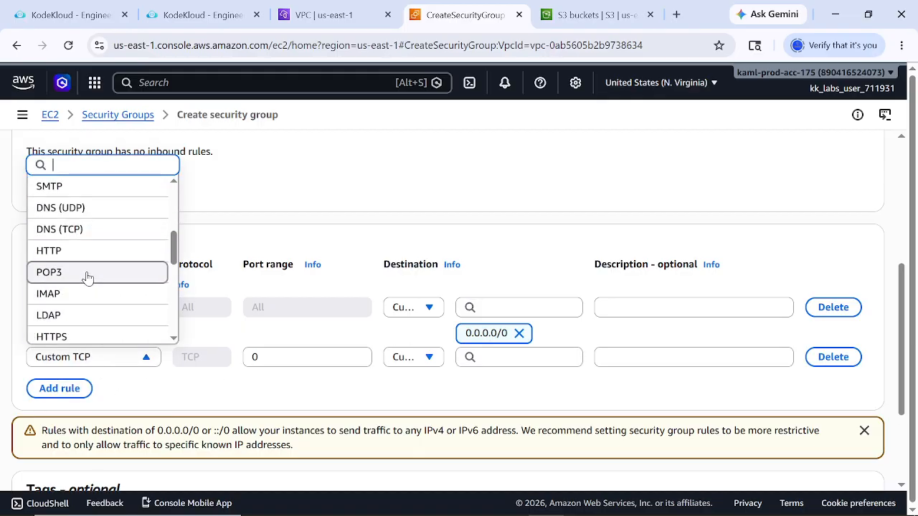
scroll(100, 273, down, 1)
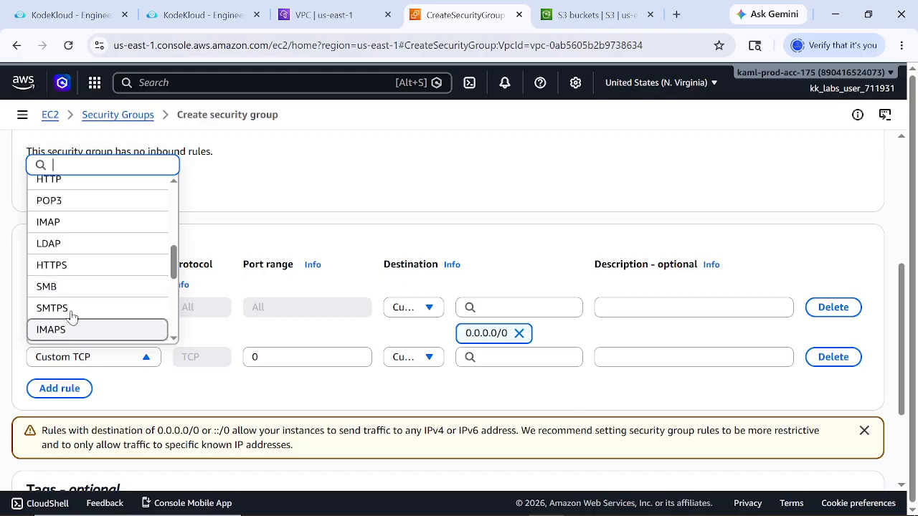
scroll(83, 279, down, 1)
scroll(84, 280, down, 2)
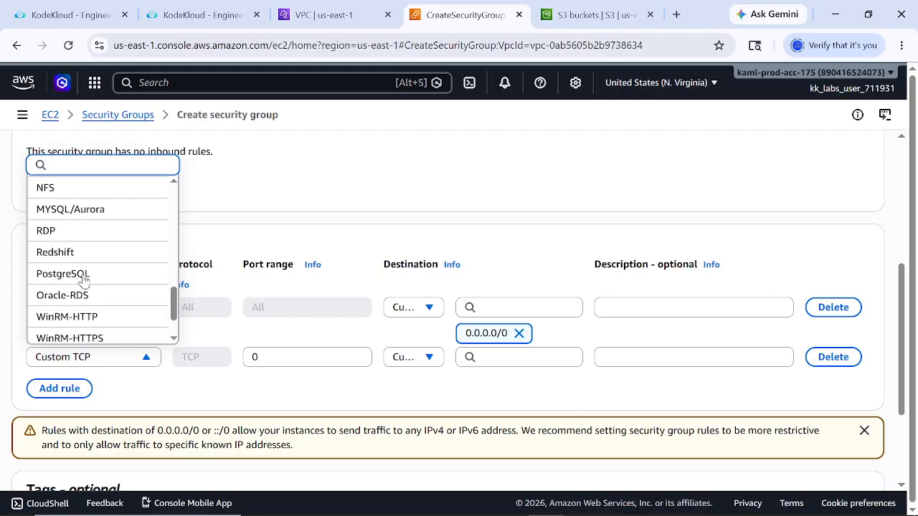
scroll(84, 279, up, 4)
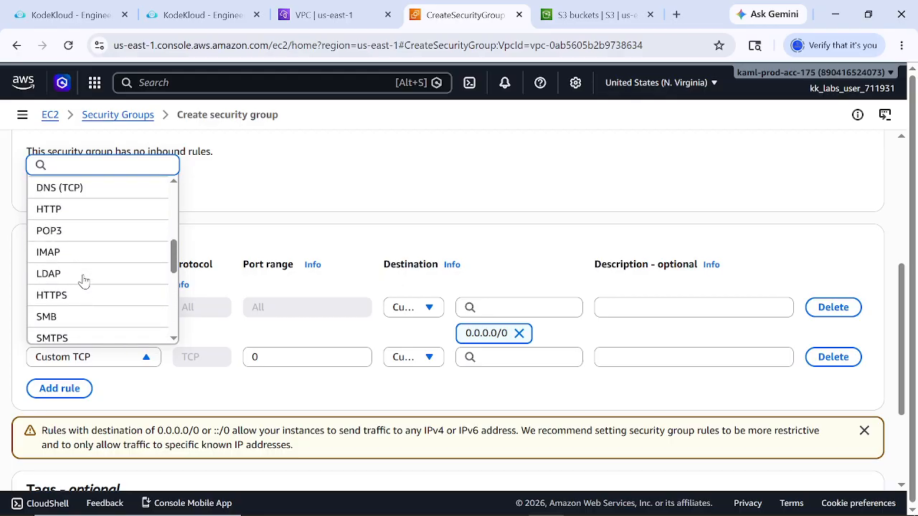
text(ssh)
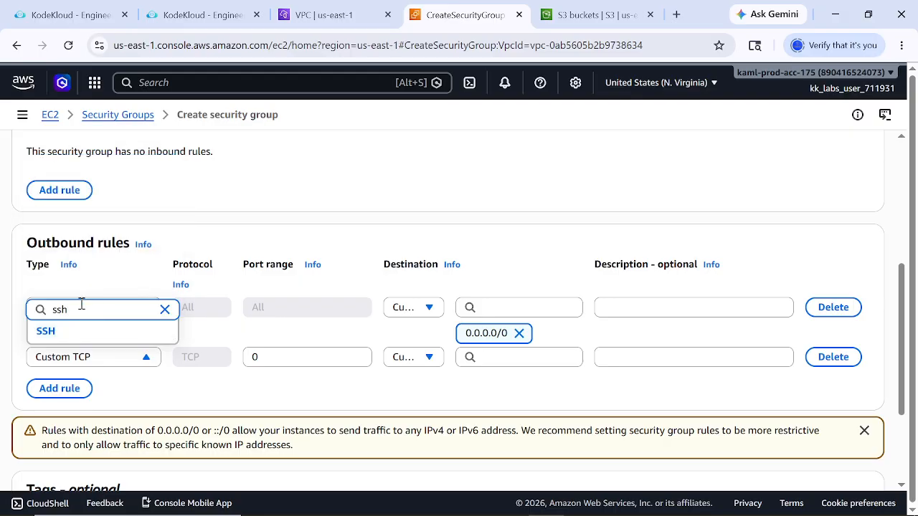
click(45, 332)
click(502, 358)
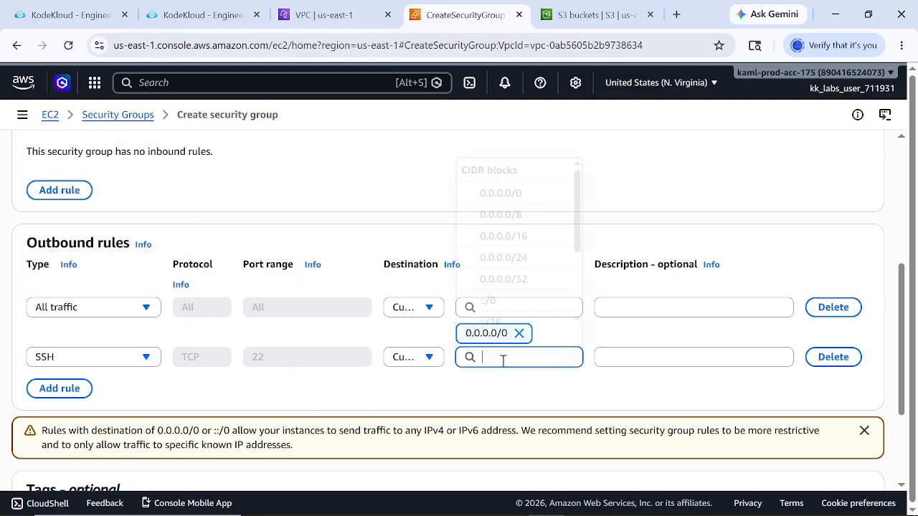
click(501, 189)
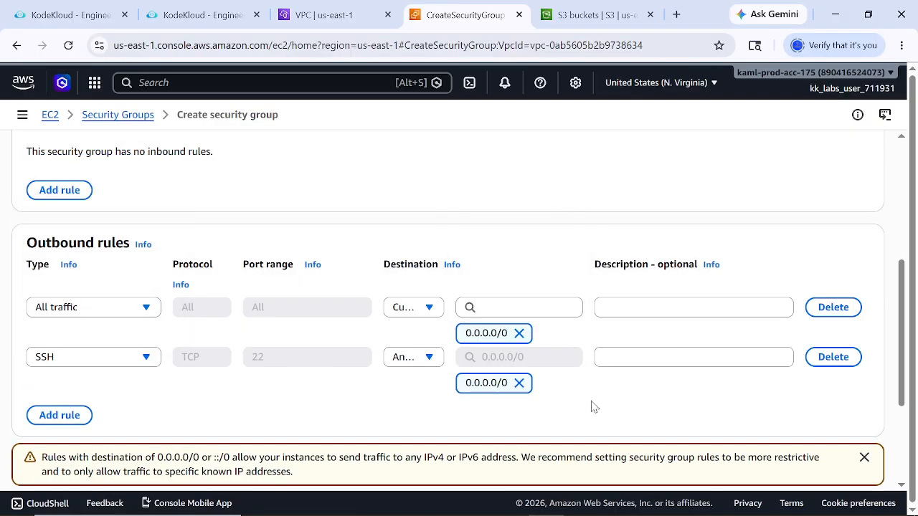
scroll(692, 380, down, 3)
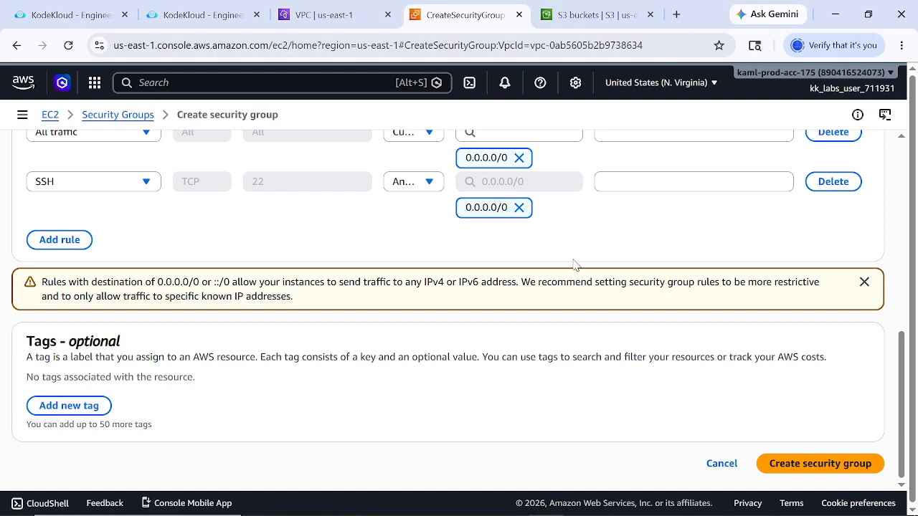
scroll(414, 272, up, 2)
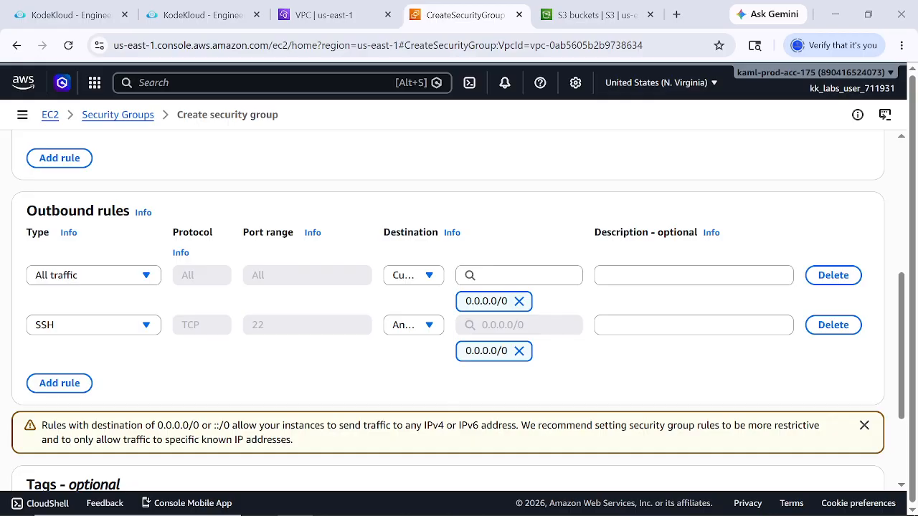
In the VPC console's subnet list, select xfusion-priv-subnet and copy its IPv4 CIDR
click(337, 14)
click(29, 278)
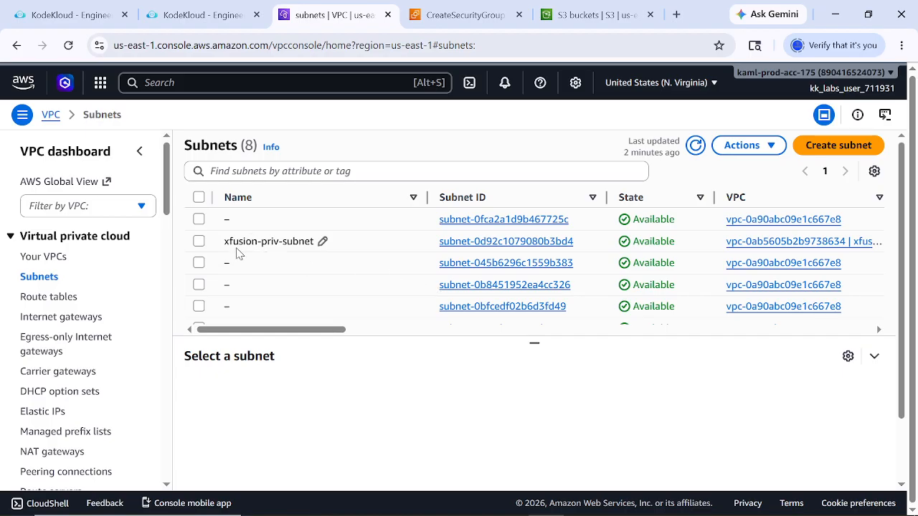
click(198, 242)
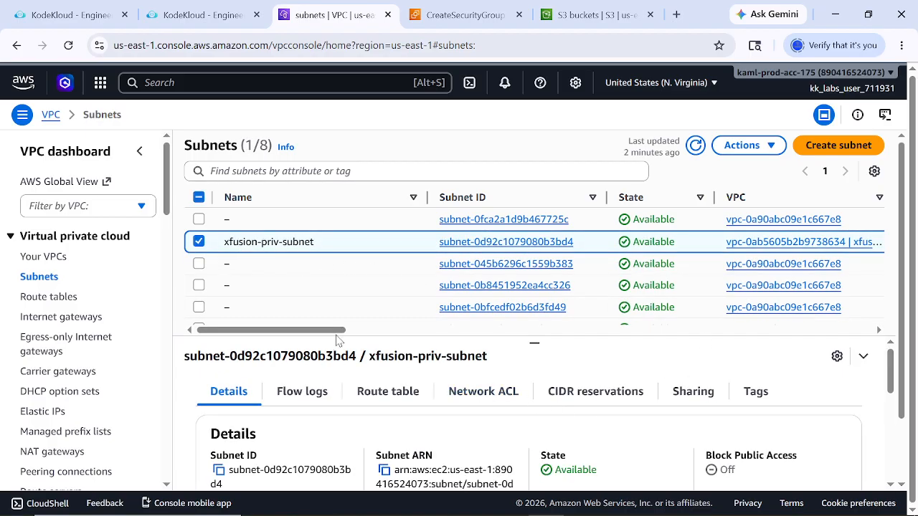
drag(337, 335, 422, 331)
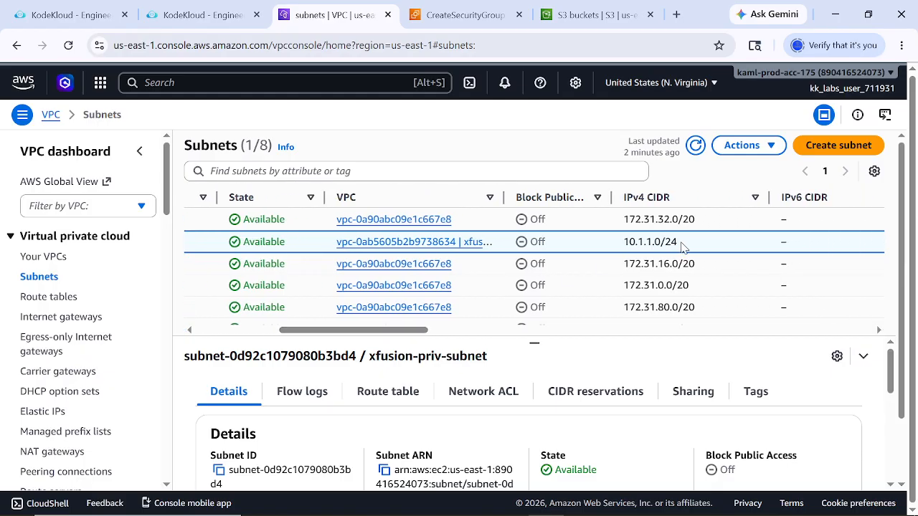
drag(681, 244, 623, 242)
key(ctrl+c)
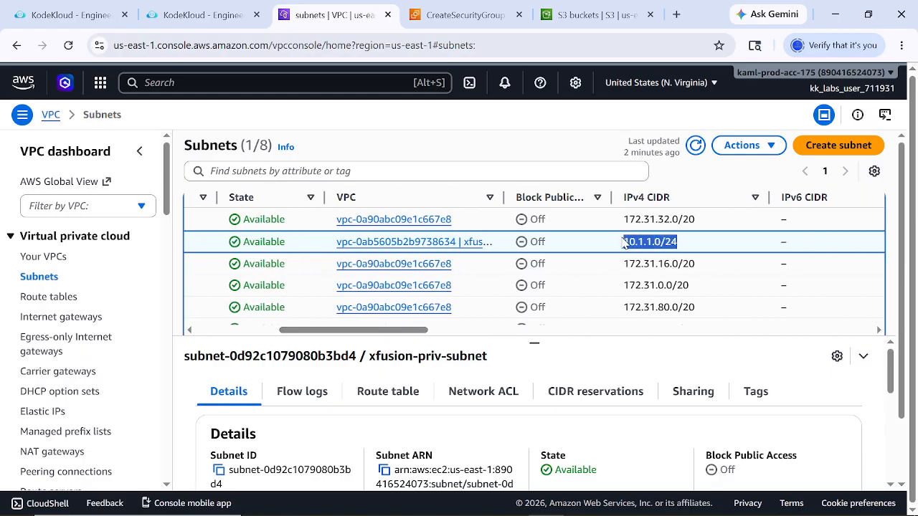
Back in the security group form, replace the outbound All traffic rule's destination with the copied CIDR 10.1.1.0/24
click(465, 14)
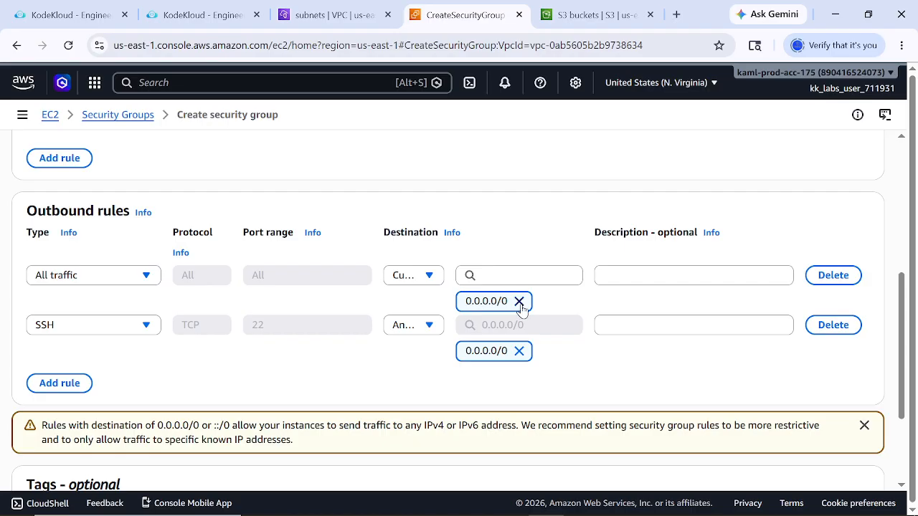
click(519, 301)
click(499, 274)
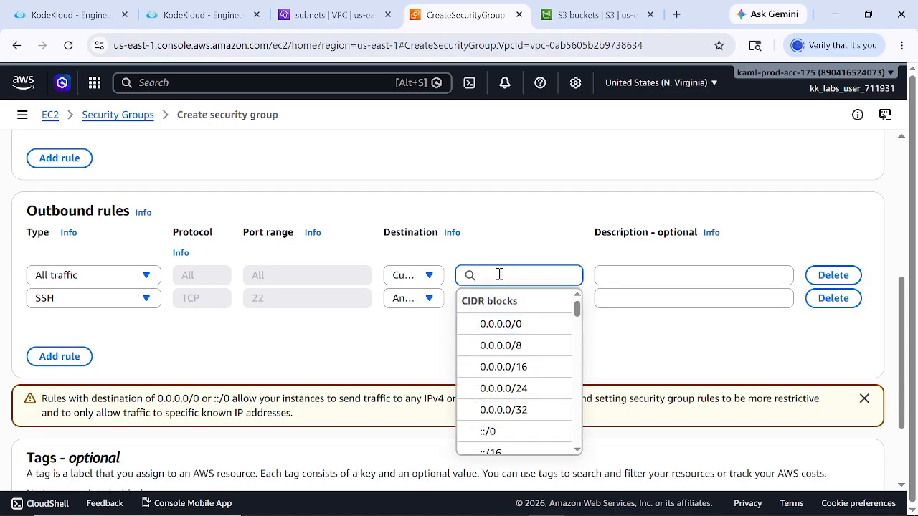
key(ctrl+v)
click(528, 346)
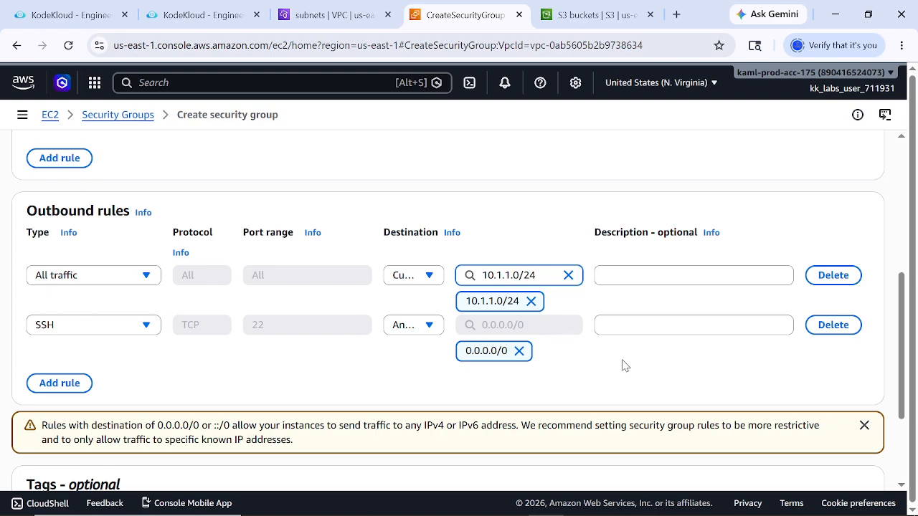
Create the xfusion-nat-sg security group, refresh its inbound rules and dismiss the notification
scroll(626, 366, down, 3)
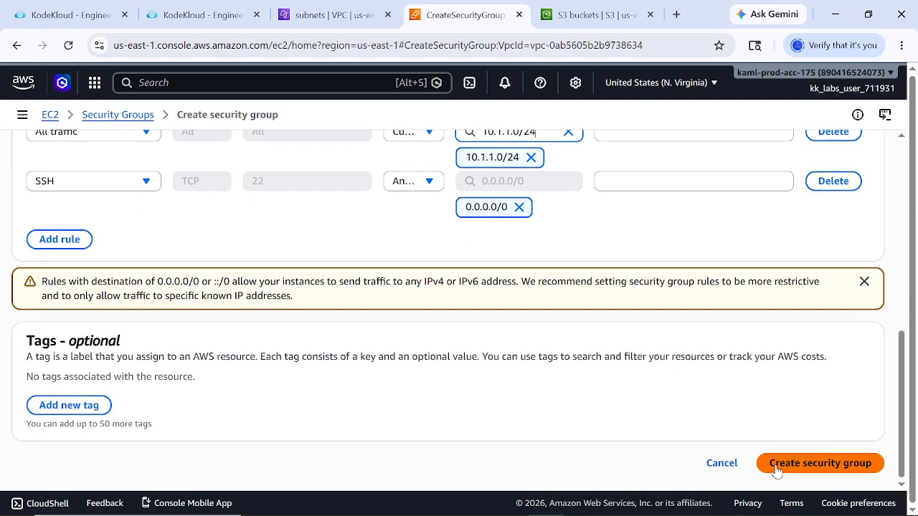
click(776, 469)
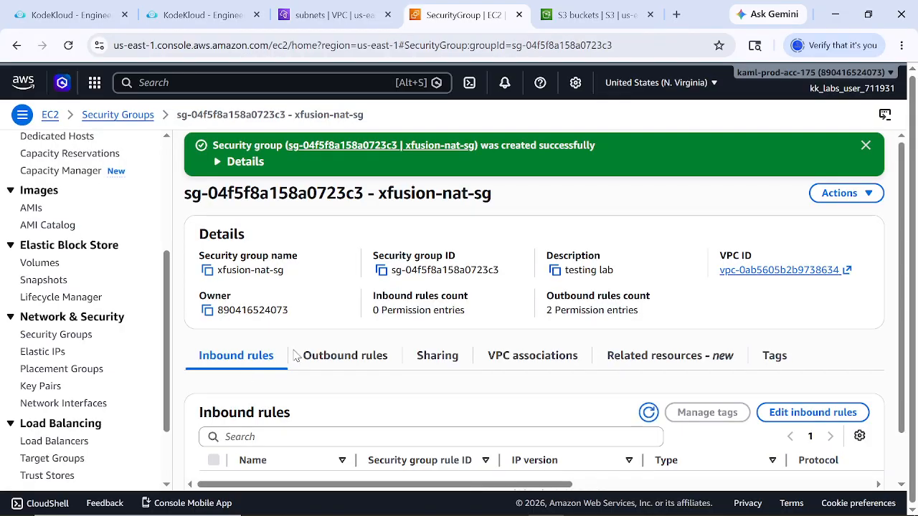
scroll(352, 342, down, 2)
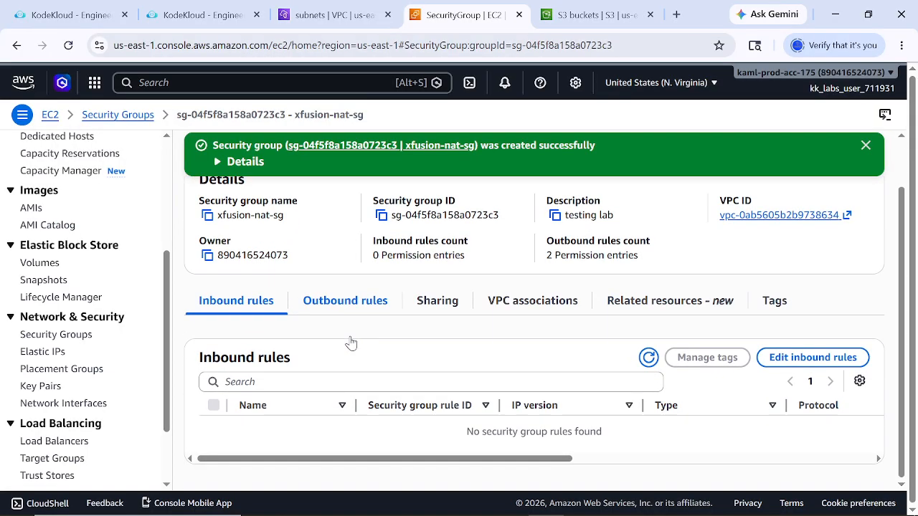
click(648, 357)
click(865, 145)
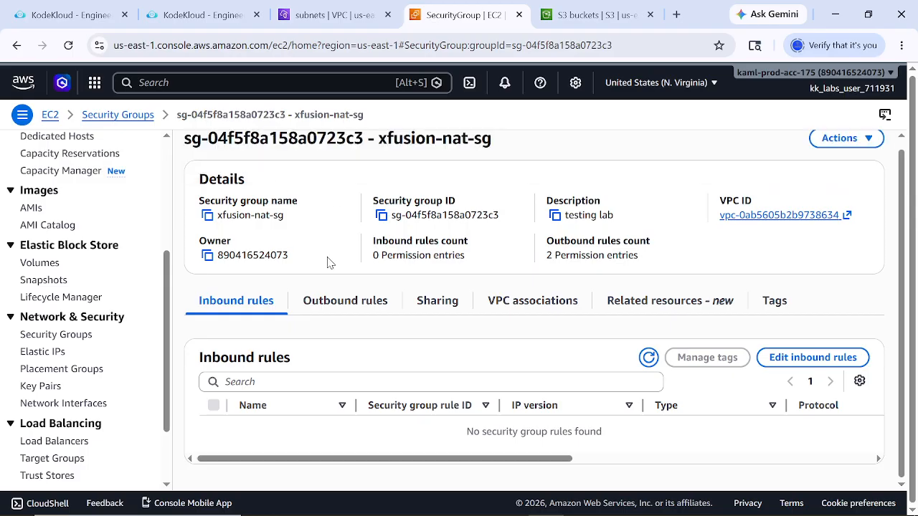
Edit the inbound rules of xfusion-nat-sg and set the new rule's type to All traffic
click(773, 364)
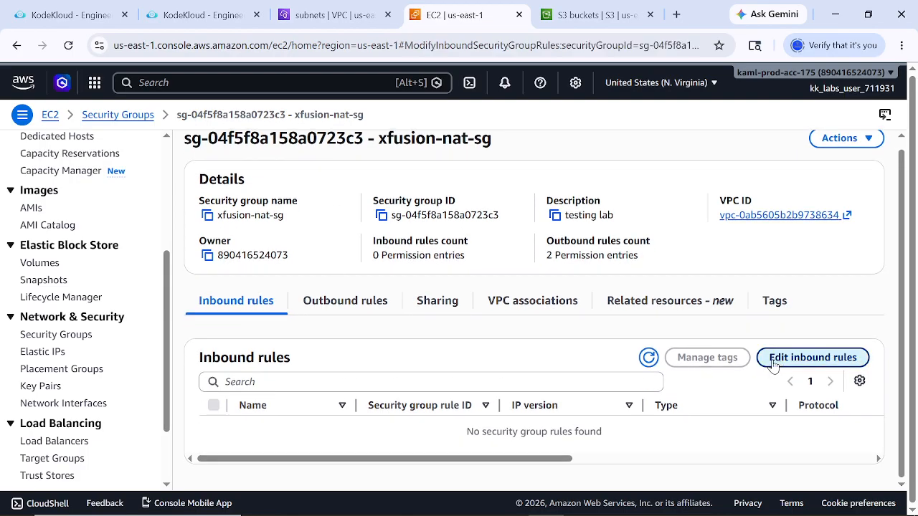
click(59, 270)
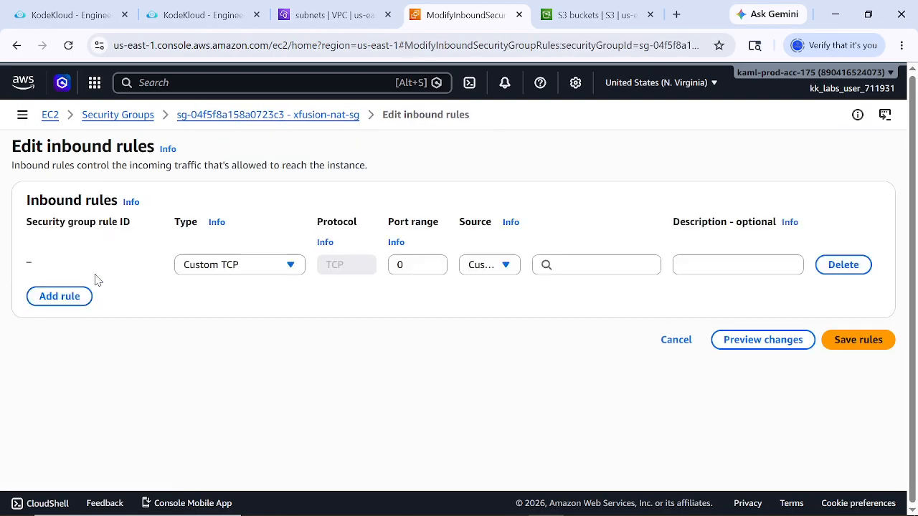
click(258, 272)
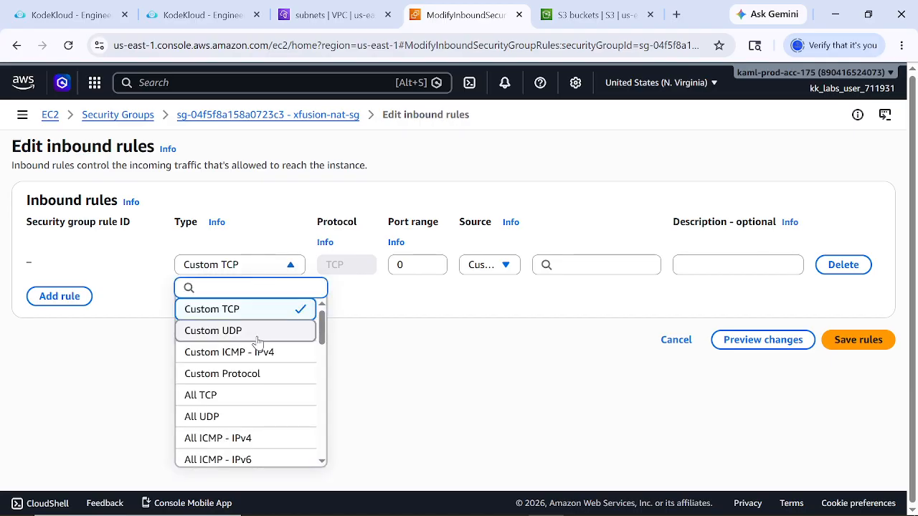
scroll(257, 344, down, 5)
scroll(257, 345, down, 5)
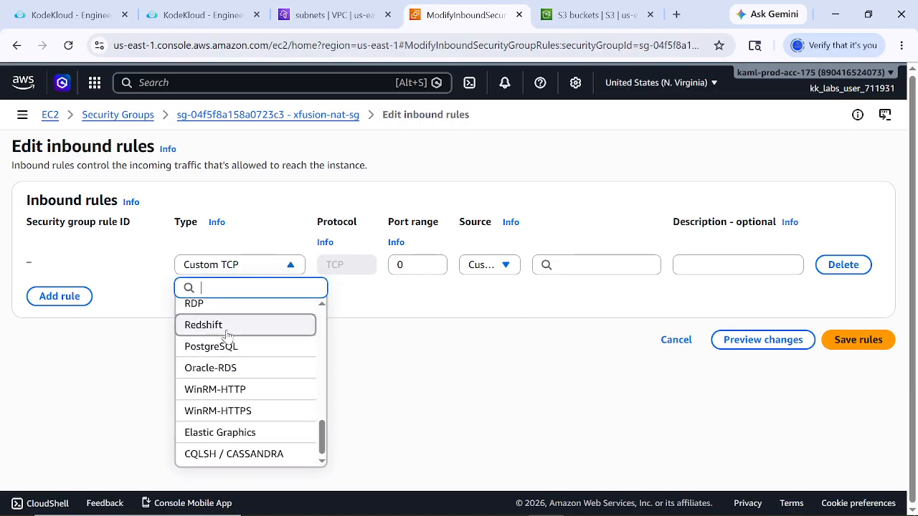
text(all)
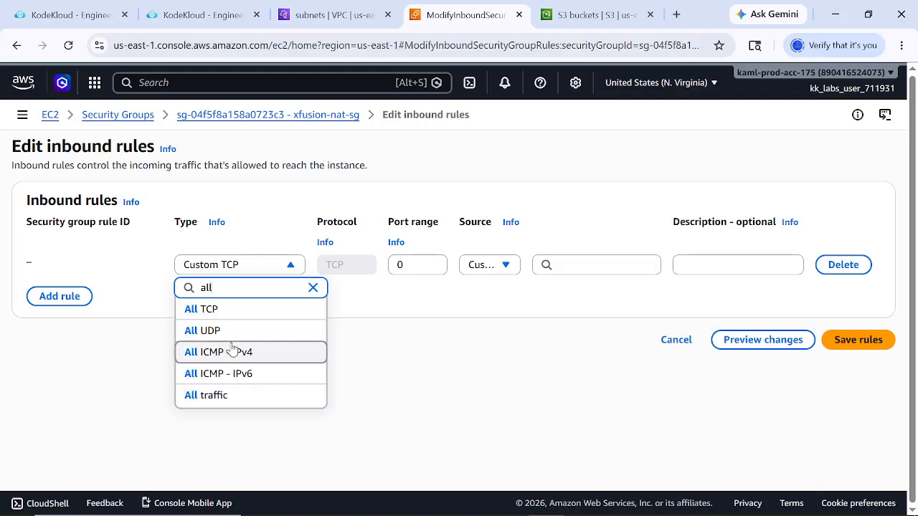
click(227, 400)
Set the inbound All traffic rule's custom source to the copied CIDR 10.1.1.0/24
click(498, 266)
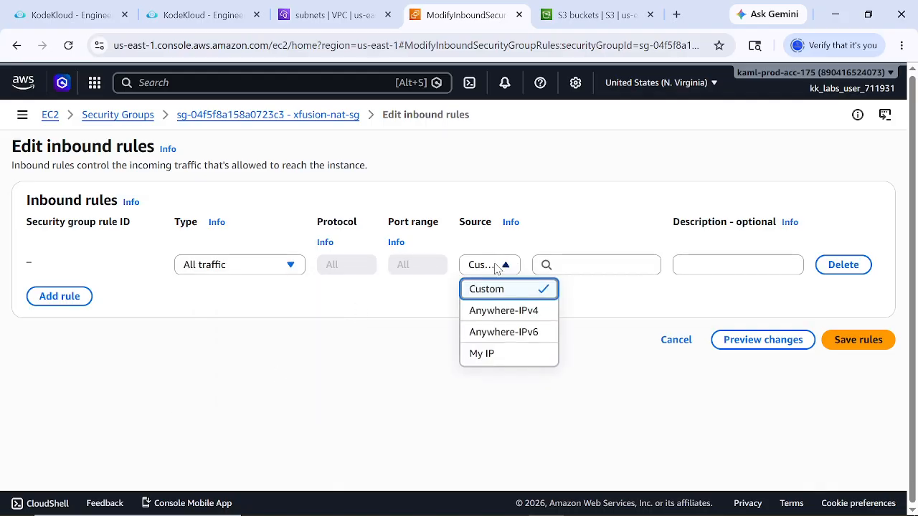
click(600, 366)
click(564, 261)
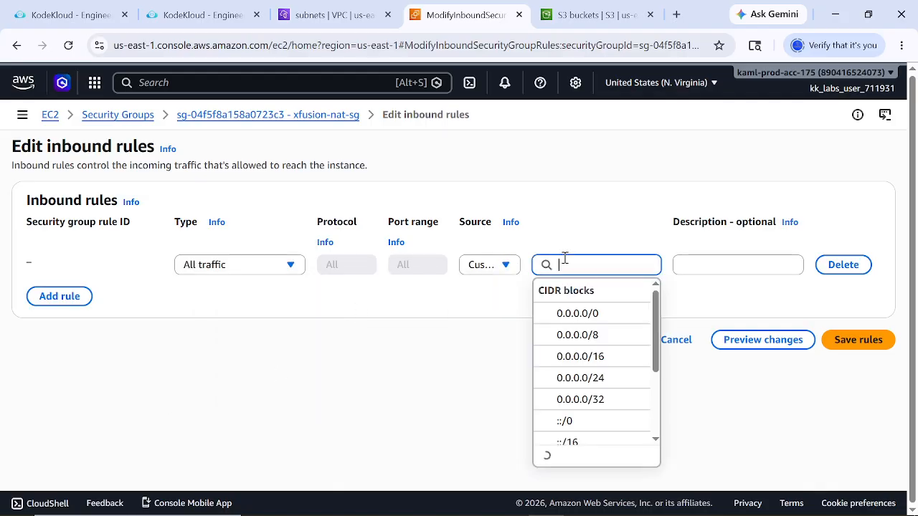
key(ctrl+v)
click(583, 335)
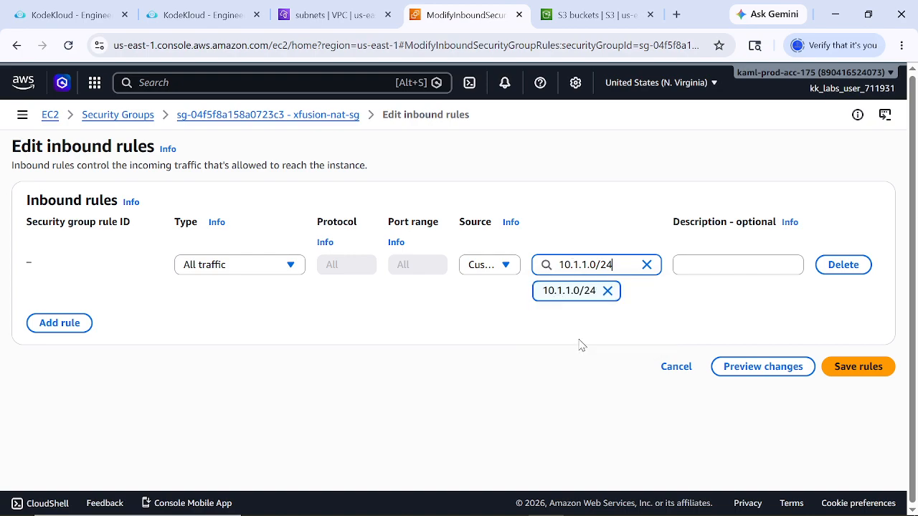
Add a second inbound rule of type SSH with source 0.0.0.0/0 and save the inbound rules
click(71, 326)
click(221, 317)
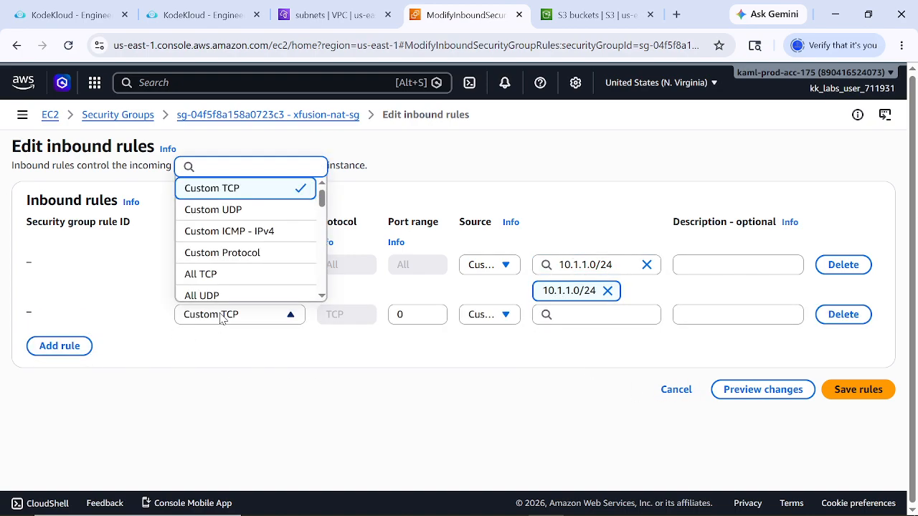
text(ssh)
click(207, 292)
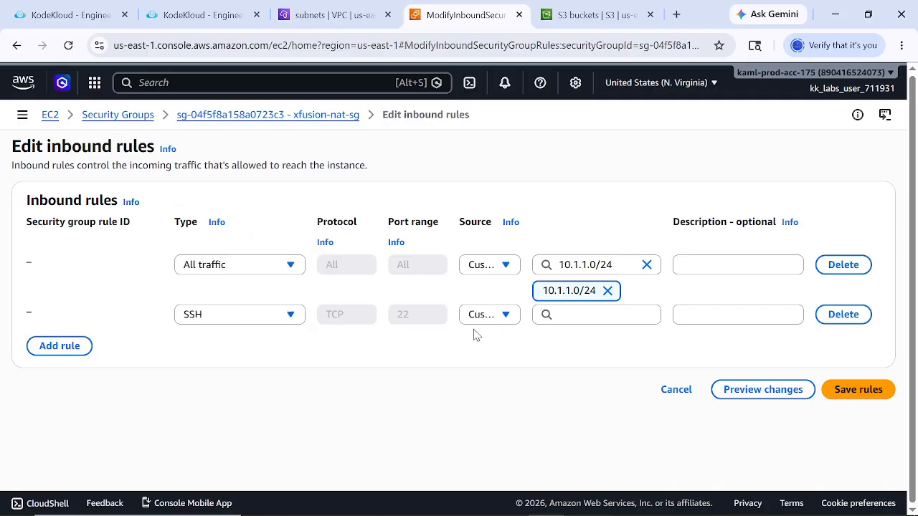
click(571, 320)
click(574, 363)
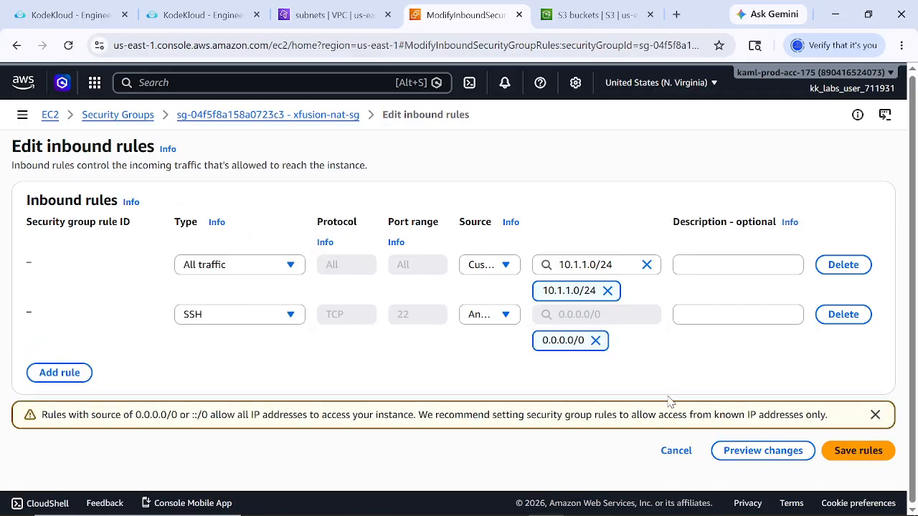
click(832, 449)
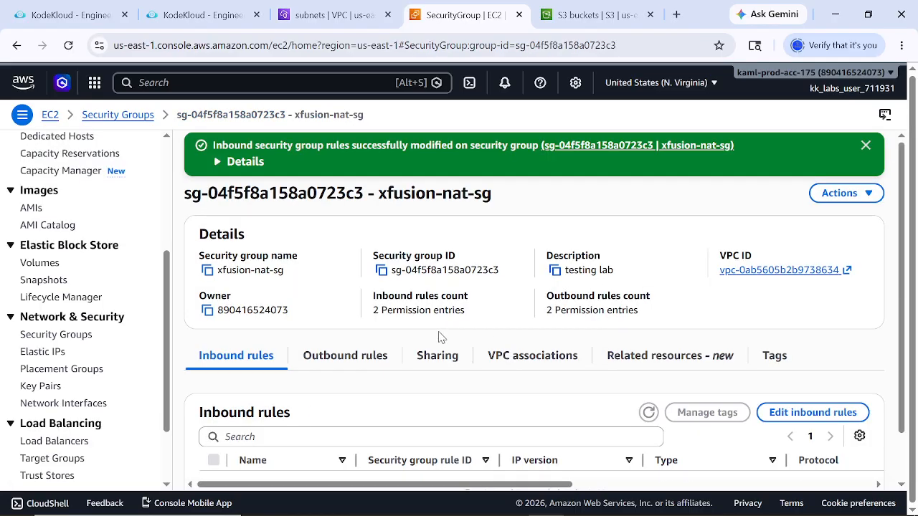
Open the outbound rules of xfusion-nat-sg for editing and delete the SSH rule
click(371, 359)
scroll(371, 359, down, 1)
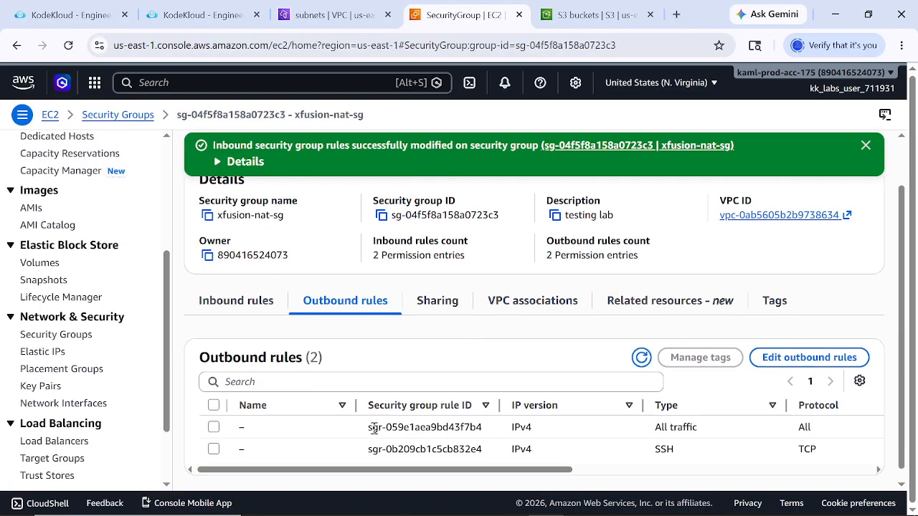
drag(518, 459, 660, 459)
click(808, 346)
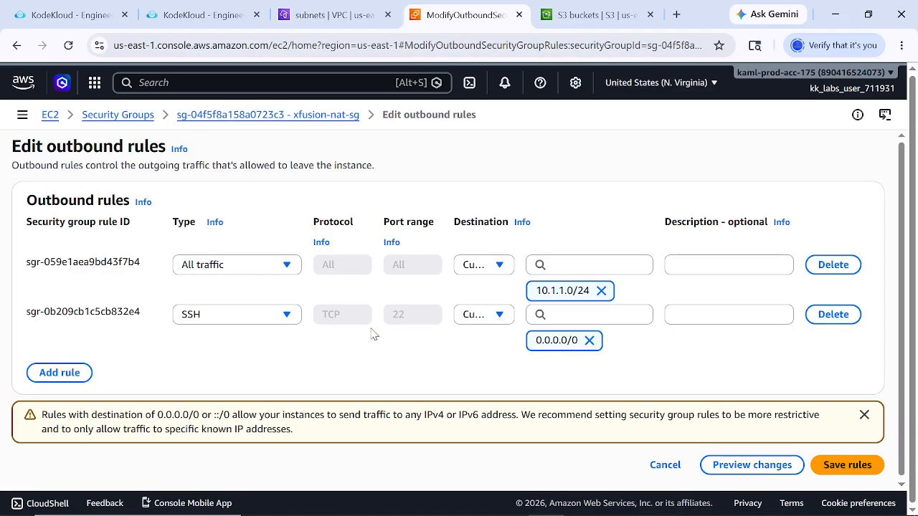
click(832, 315)
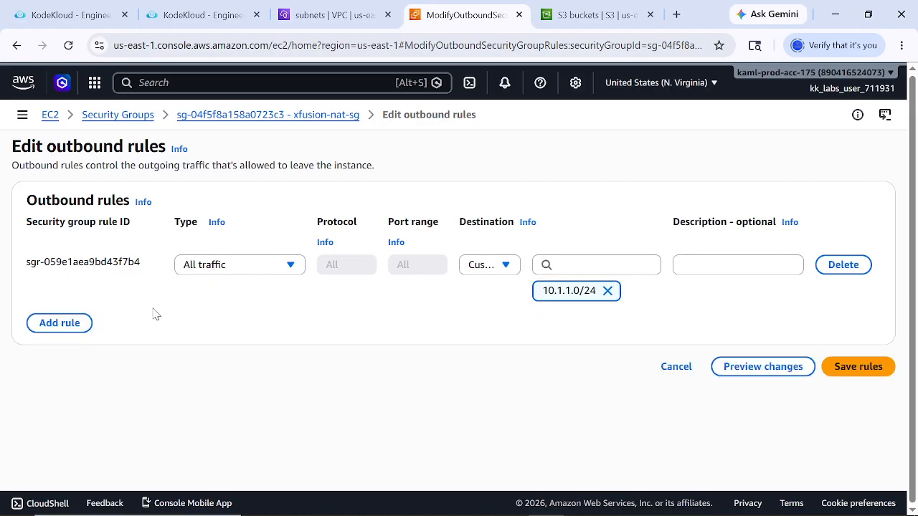
Replace the outbound All traffic rule's destination with 0.0.0.0/0, save the outbound rules and view the security group's inbound rules
click(607, 290)
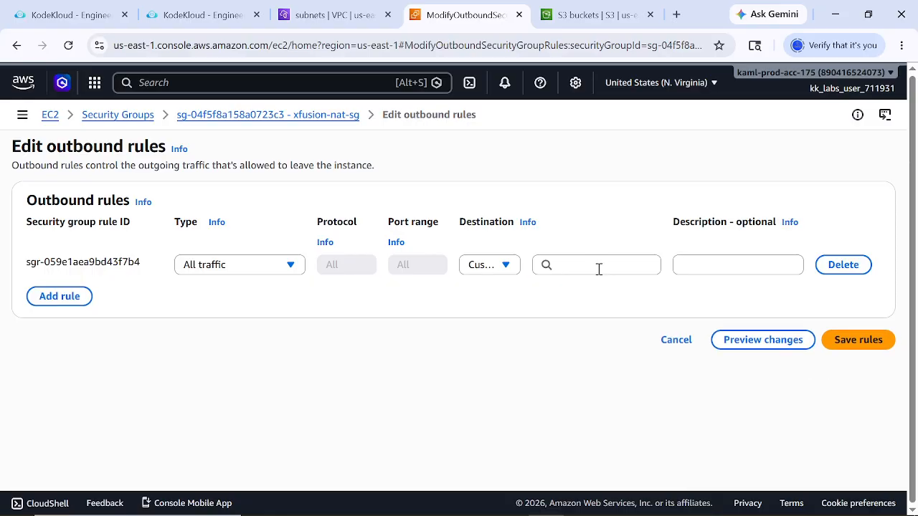
click(598, 268)
click(595, 315)
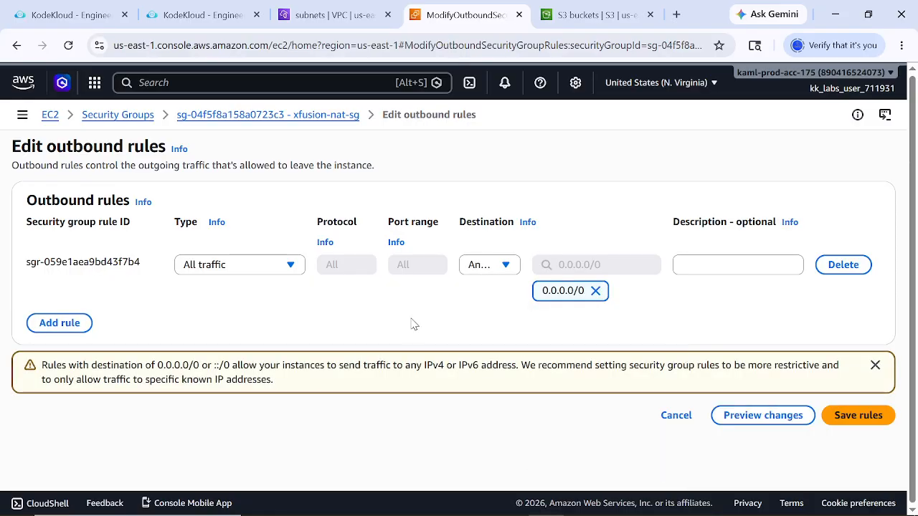
click(859, 416)
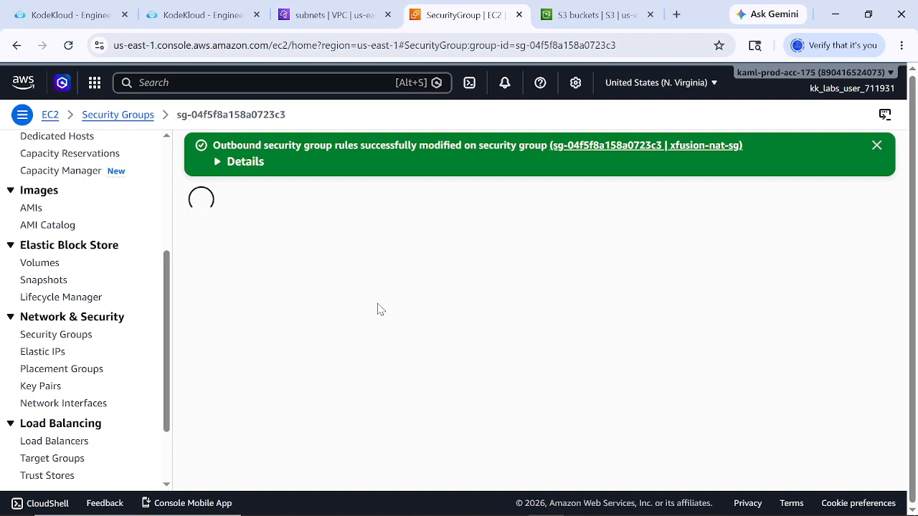
scroll(448, 328, down, 1)
scroll(447, 332, up, 1)
scroll(529, 358, down, 1)
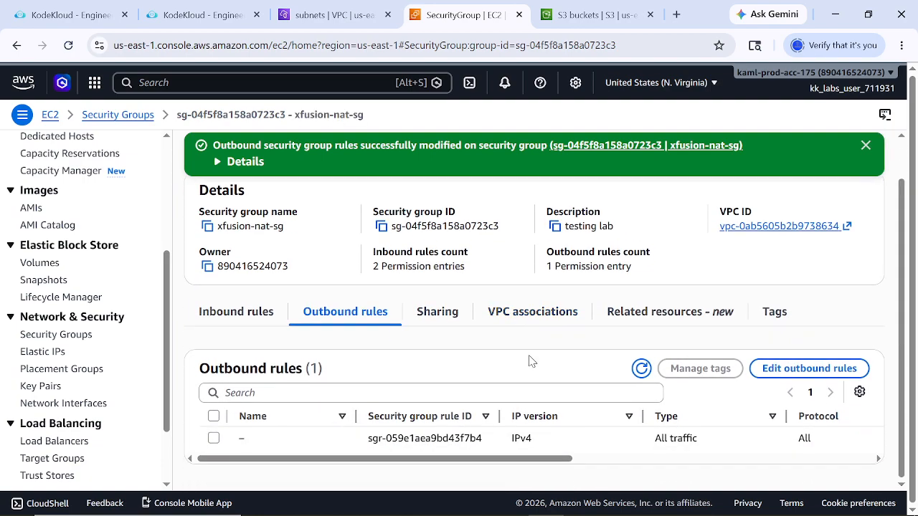
click(219, 320)
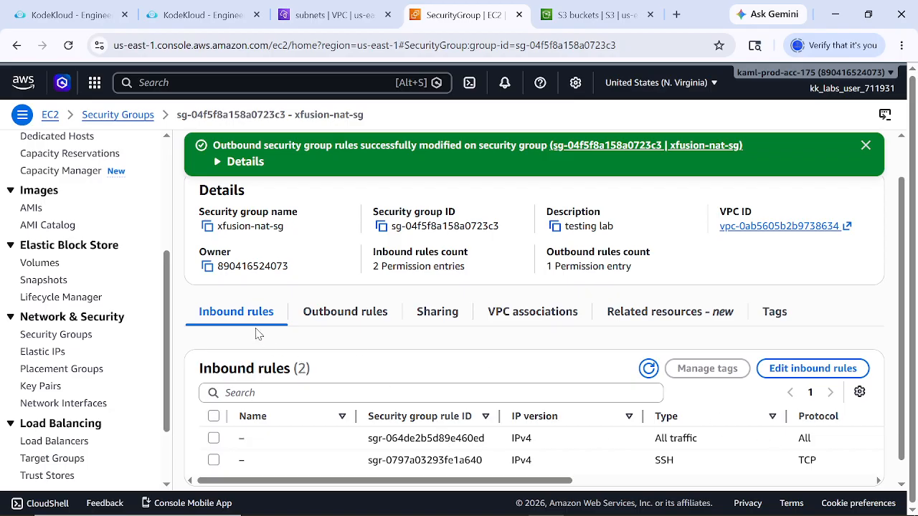
From the EC2 instances list, start launching an instance and name it xfusion-nat-instance as given in the KodeKloud task
scroll(65, 264, up, 3)
click(41, 248)
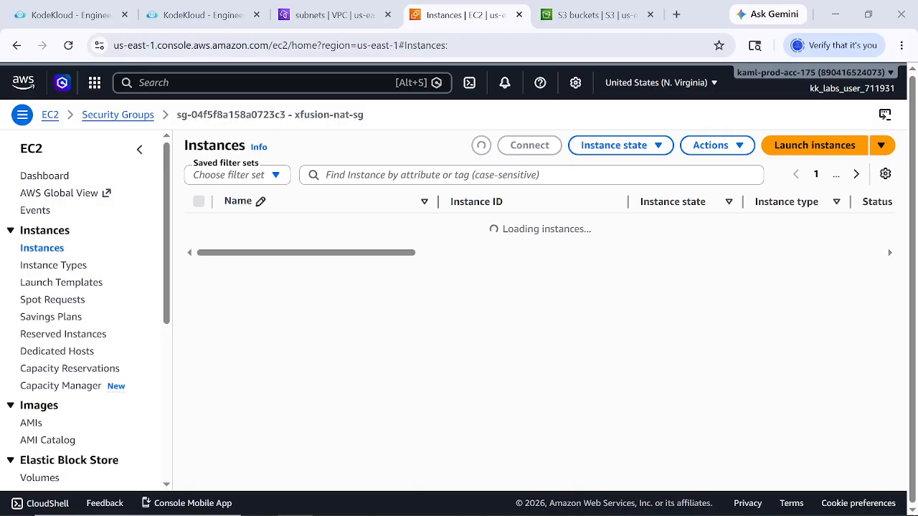
click(203, 14)
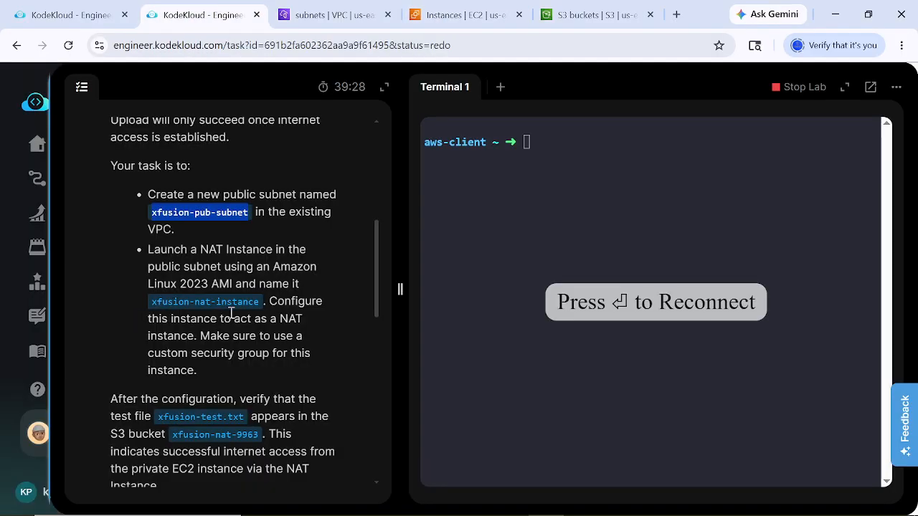
click(459, 15)
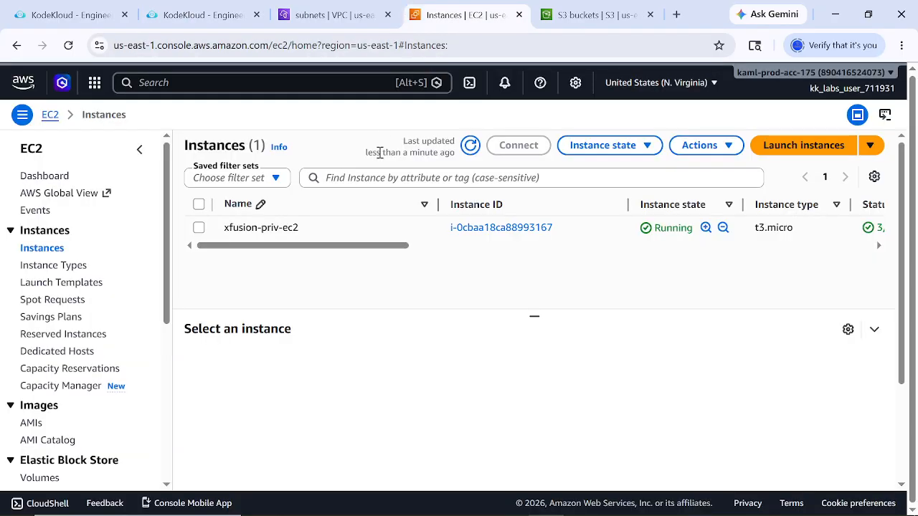
click(809, 147)
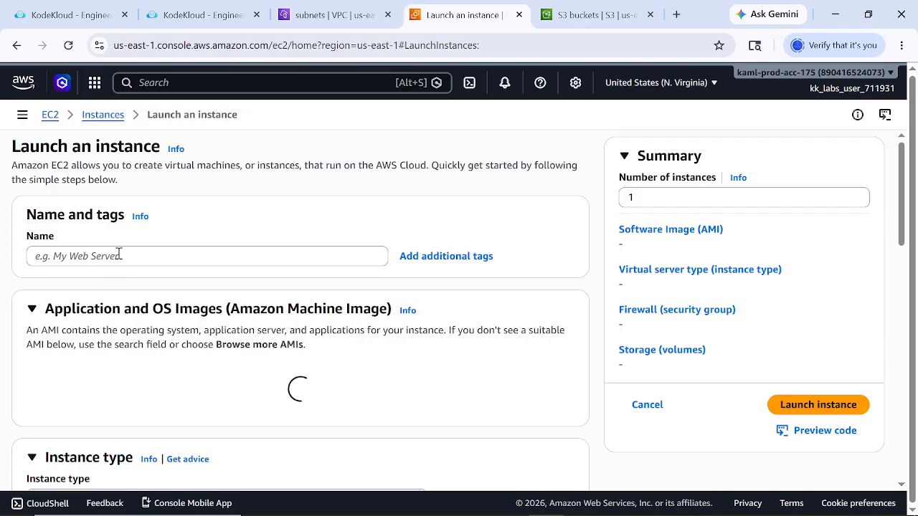
click(118, 256)
text(xfusion-nat-instance)
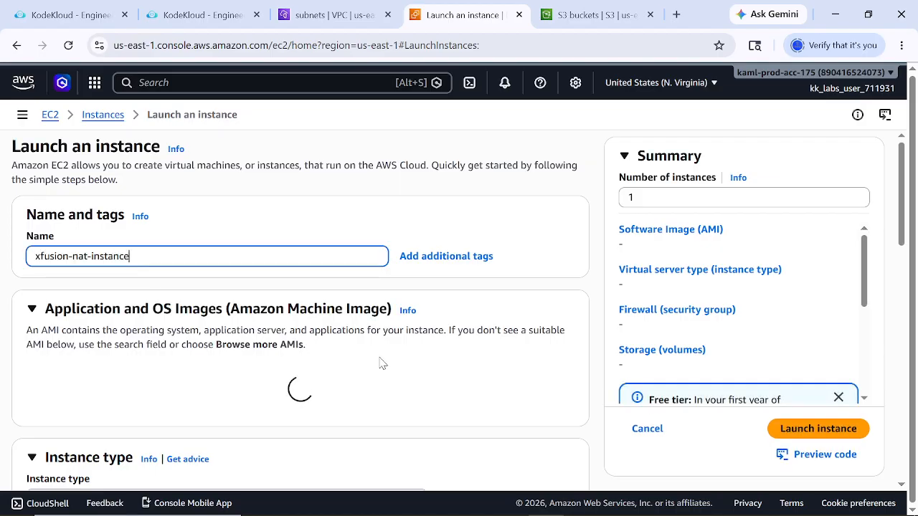
Create an RSA key pair named test in .pem format for the instance, keeping the Amazon Linux 2023 AMI and t3.micro type
scroll(487, 373, down, 4)
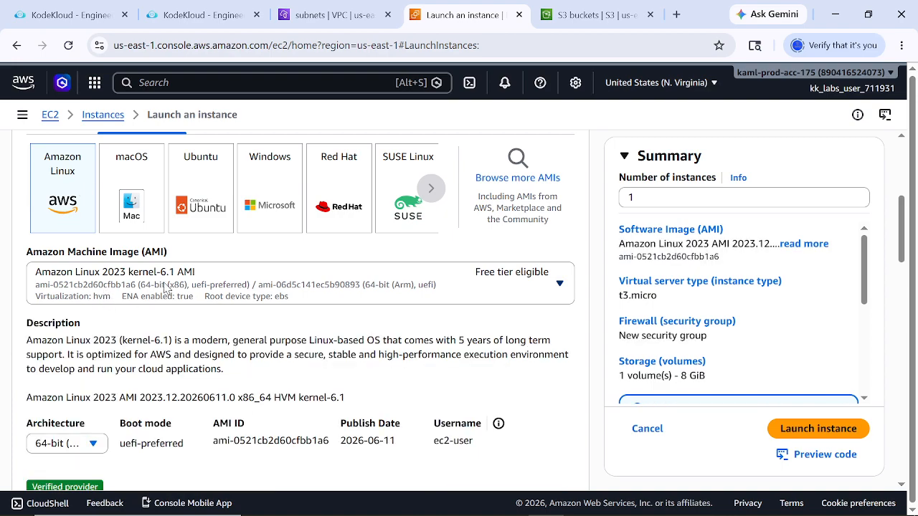
scroll(190, 309, down, 3)
scroll(93, 301, down, 1)
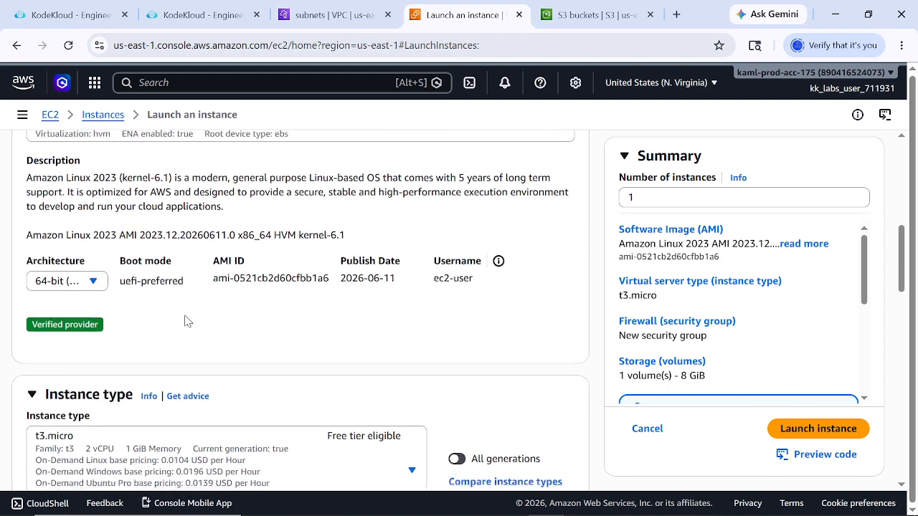
scroll(179, 326, up, 2)
scroll(157, 344, down, 6)
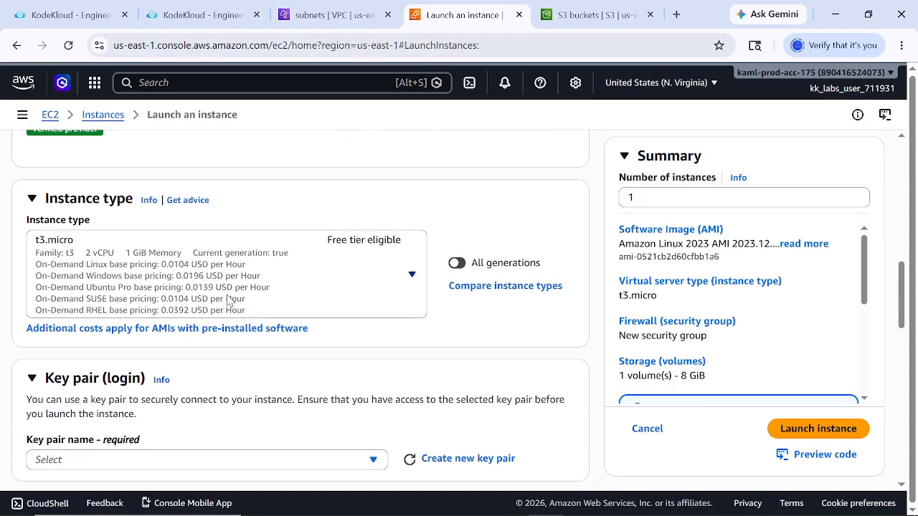
scroll(172, 348, down, 4)
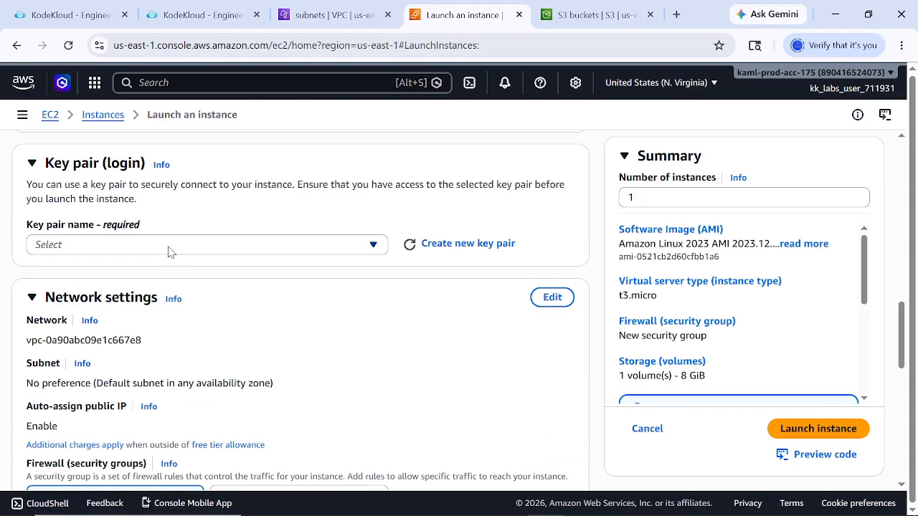
click(170, 248)
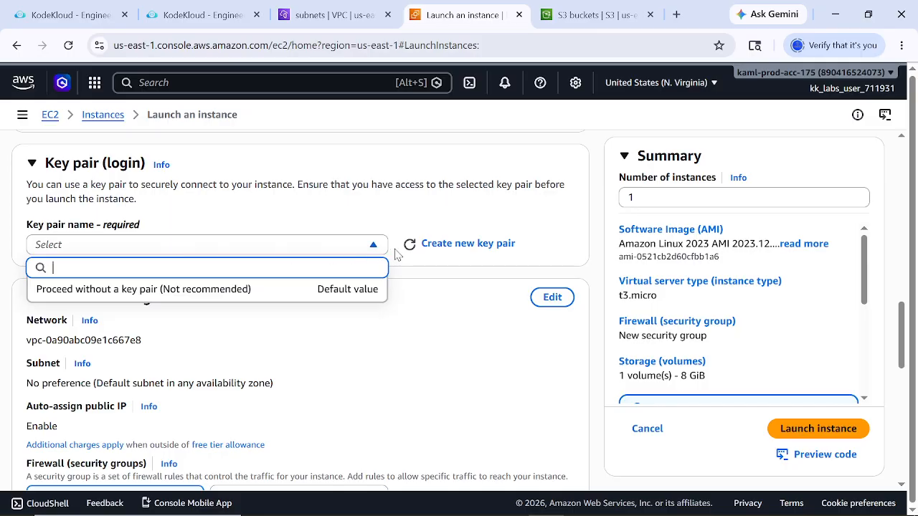
click(440, 245)
scroll(366, 331, down, 1)
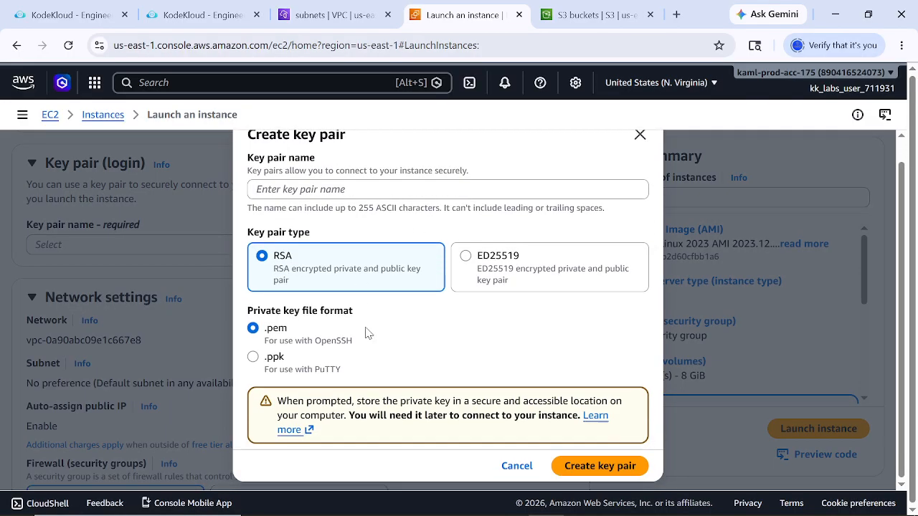
click(338, 185)
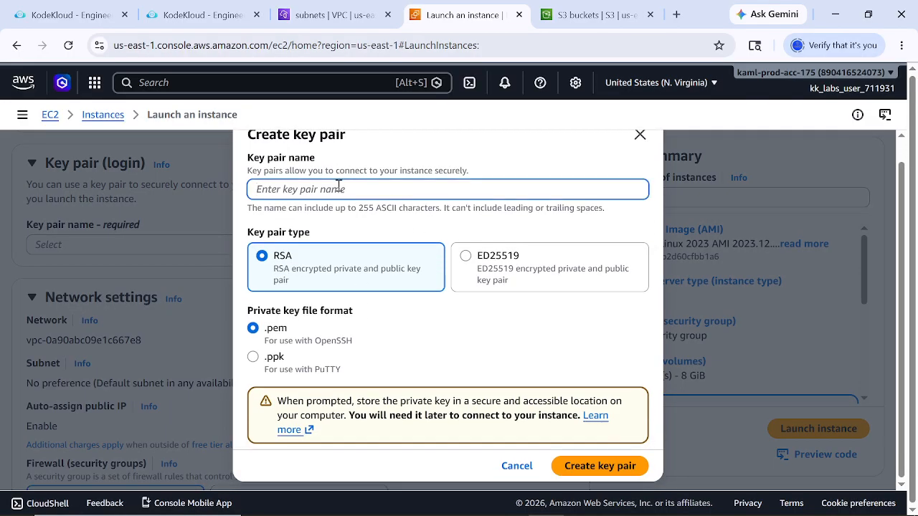
text(test)
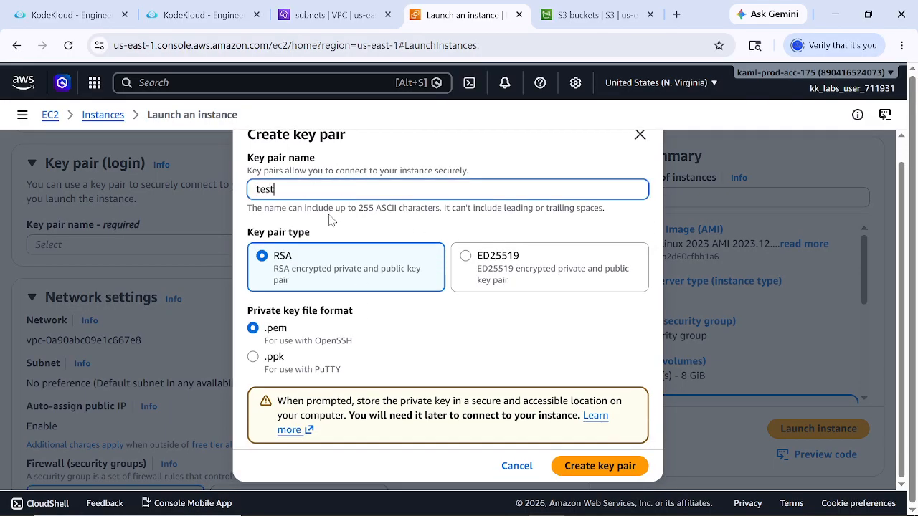
click(591, 467)
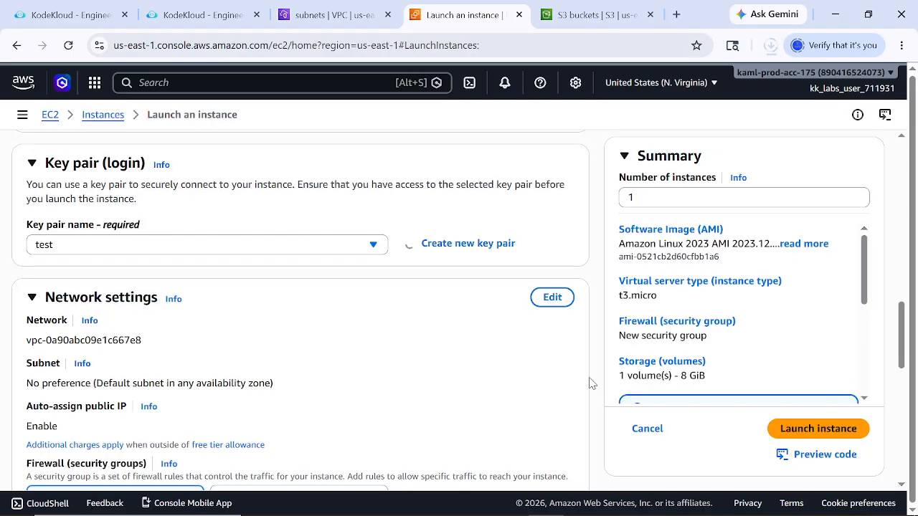
scroll(149, 301, down, 1)
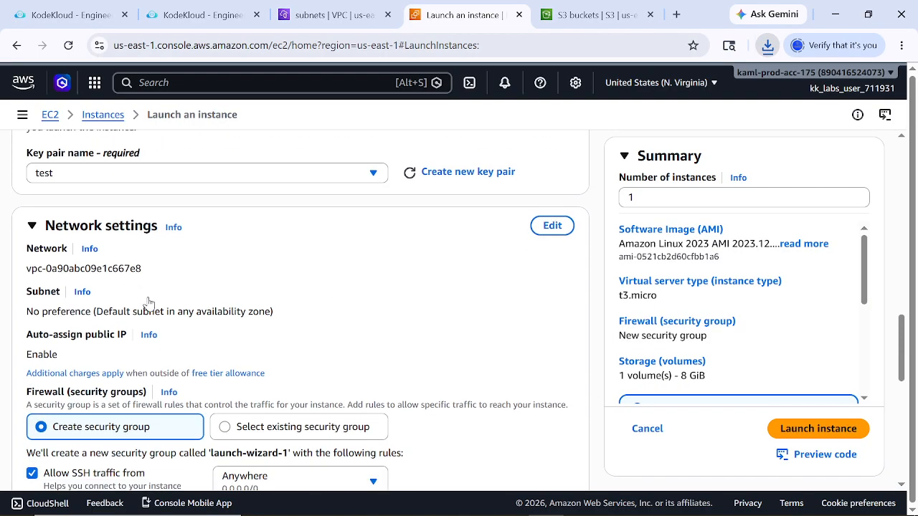
Edit the network settings to use the xfusion-priv-vpc VPC and xfusion-pub-subnet subnet, with auto-assign public IP enabled
click(552, 228)
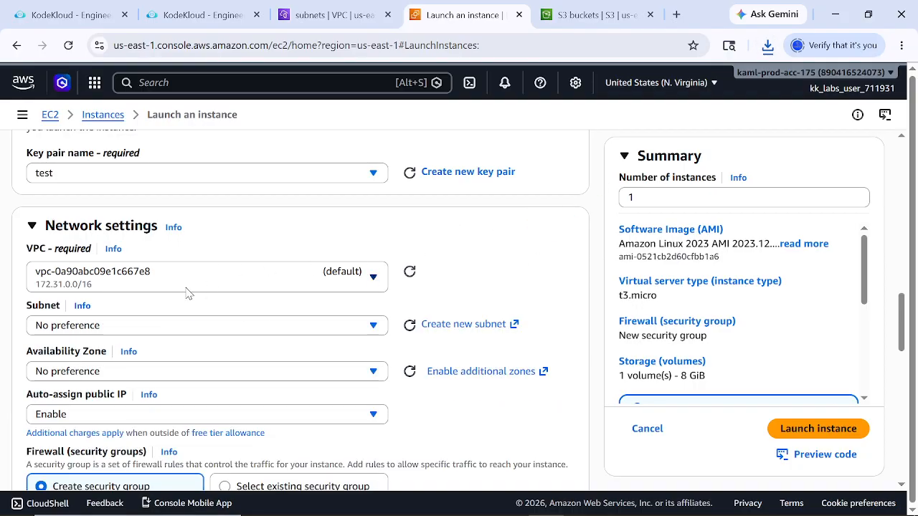
scroll(187, 291, down, 1)
click(209, 206)
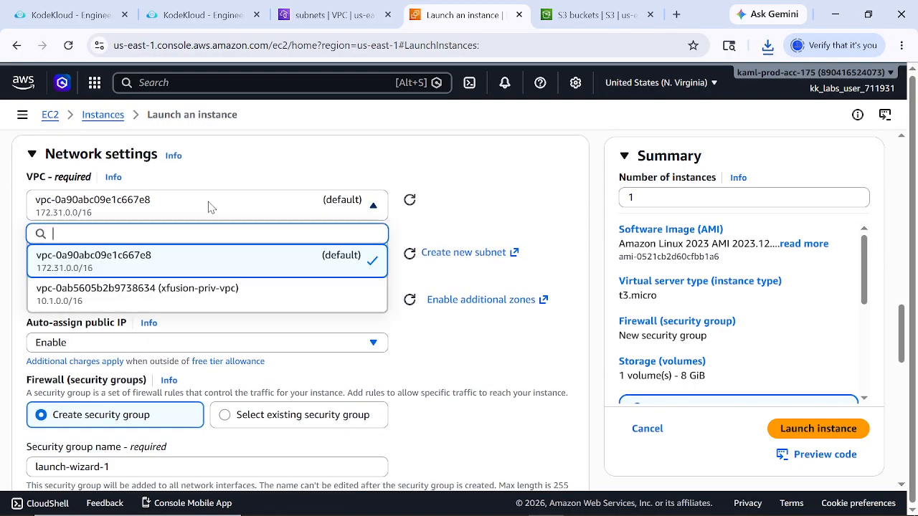
click(188, 298)
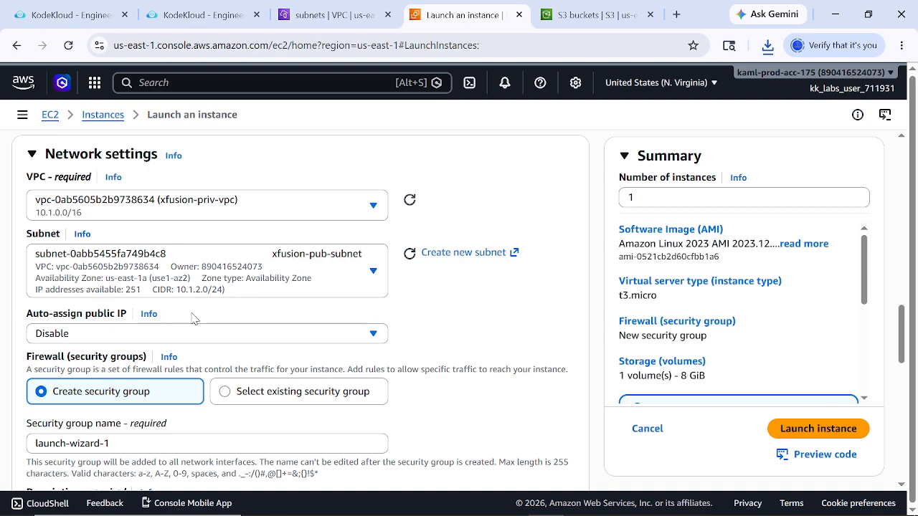
scroll(195, 319, down, 2)
scroll(120, 255, up, 1)
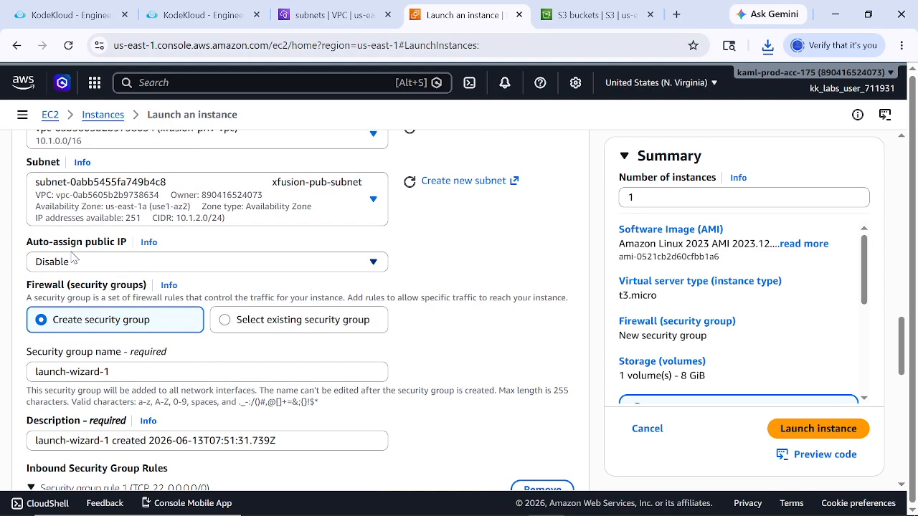
click(109, 263)
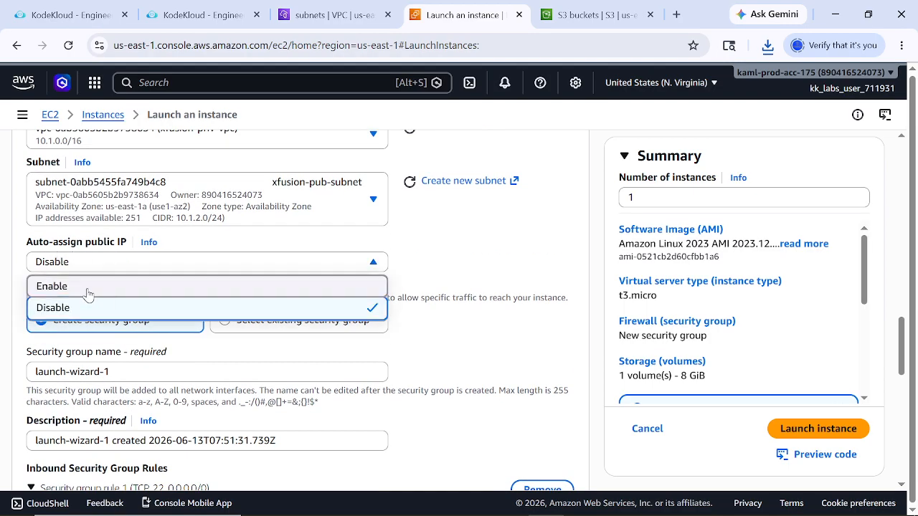
click(183, 286)
Review the NAT instance requirements in the KodeKloud task and assign the existing security group xfusion-nat-sg to the instance being launched
click(208, 14)
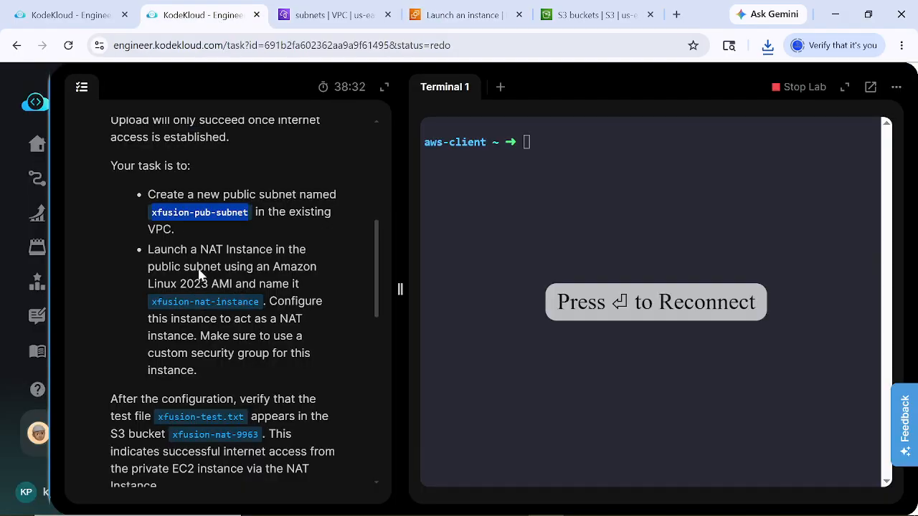
scroll(240, 331, down, 3)
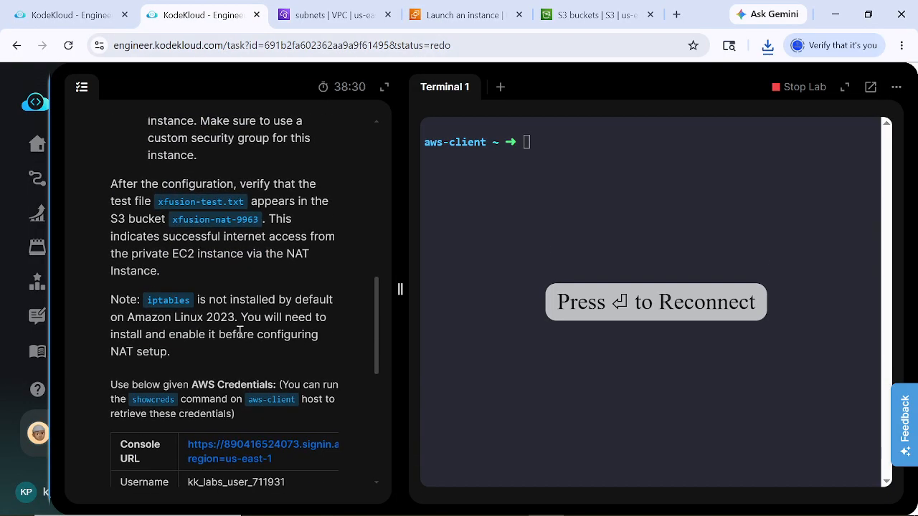
scroll(217, 294, up, 4)
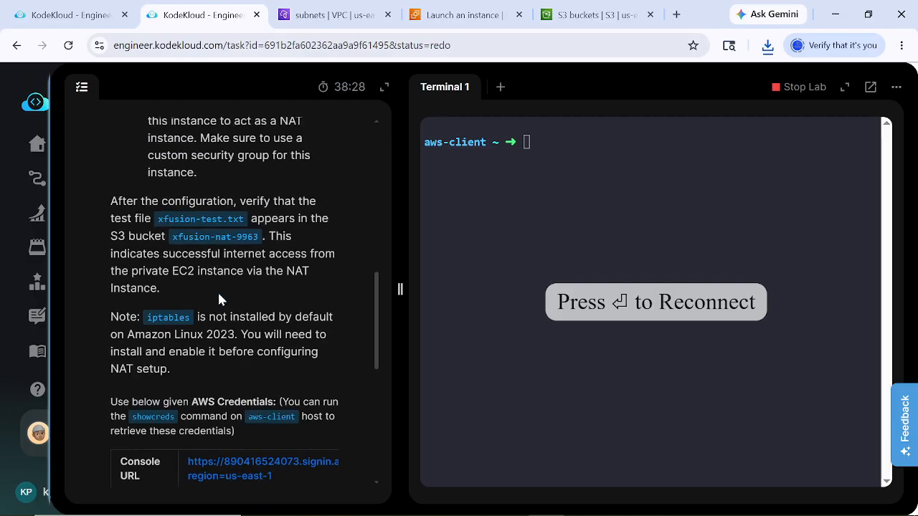
scroll(217, 290, up, 2)
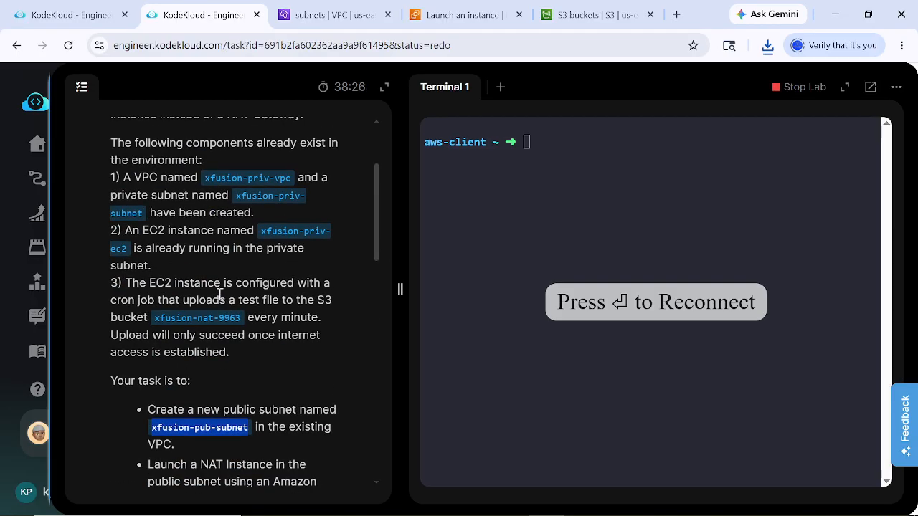
scroll(219, 294, down, 1)
click(462, 15)
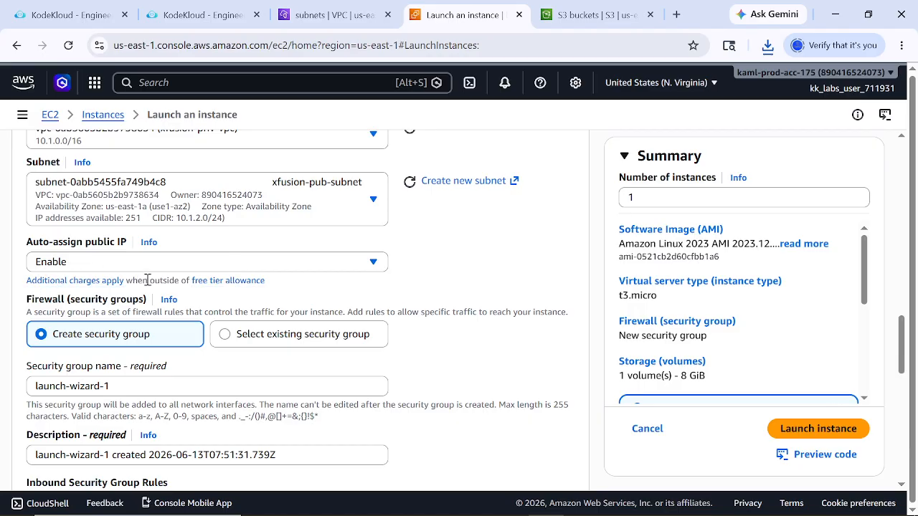
scroll(141, 281, down, 1)
click(225, 264)
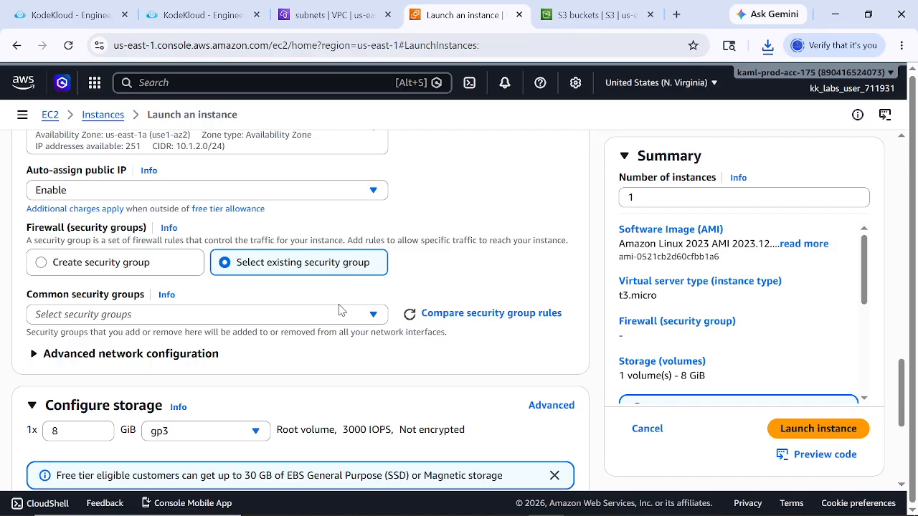
click(283, 319)
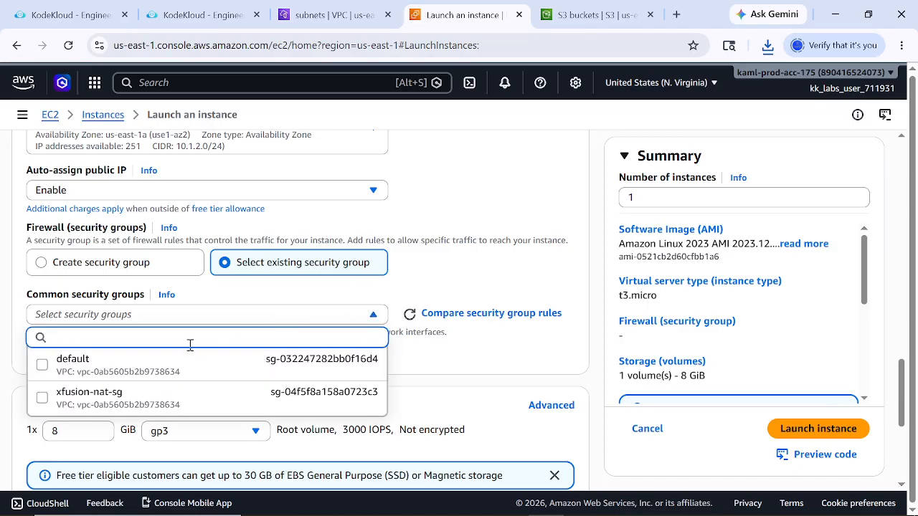
click(113, 401)
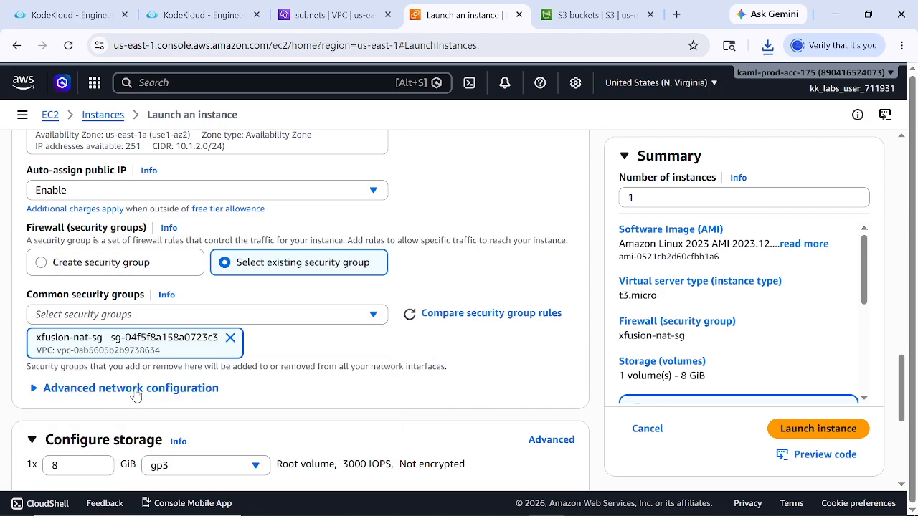
Review the storage, key pair, network and AMI settings, and launch xfusion-nat-instance
scroll(112, 401, down, 3)
scroll(97, 320, up, 1)
scroll(109, 321, down, 2)
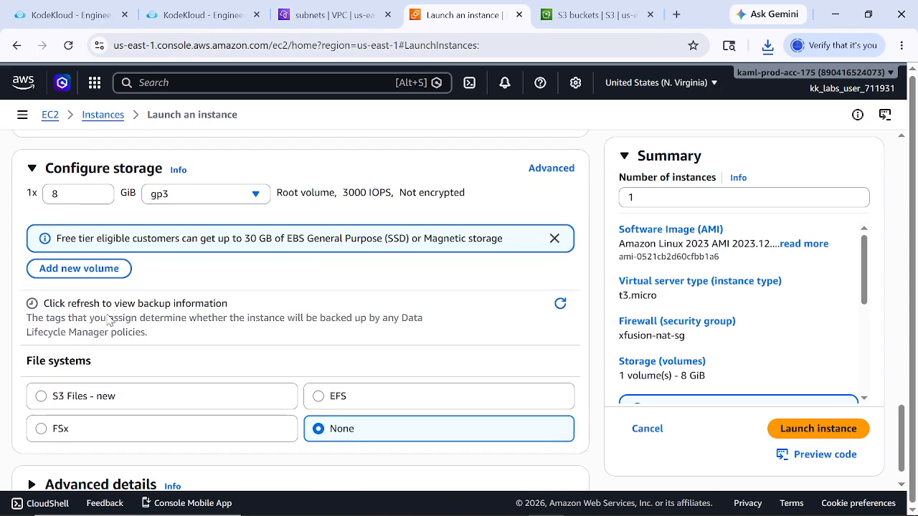
scroll(309, 320, up, 10)
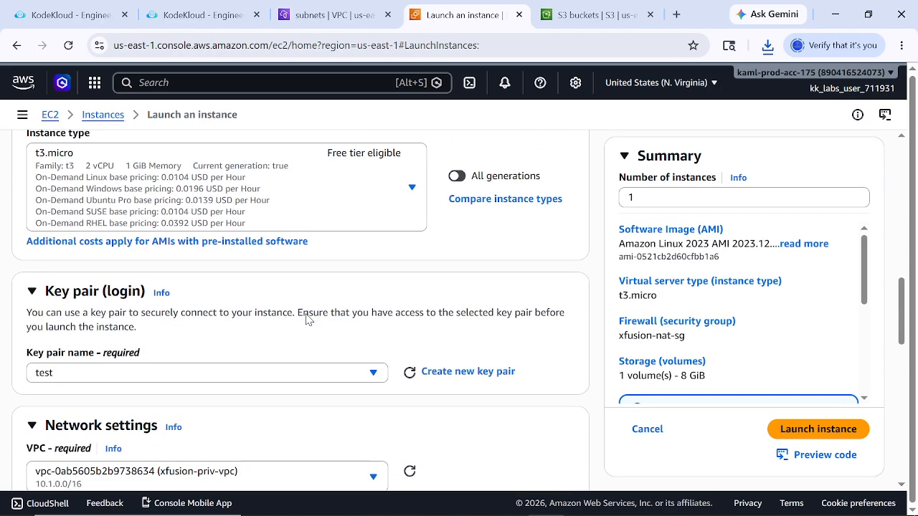
scroll(879, 414, down, 1)
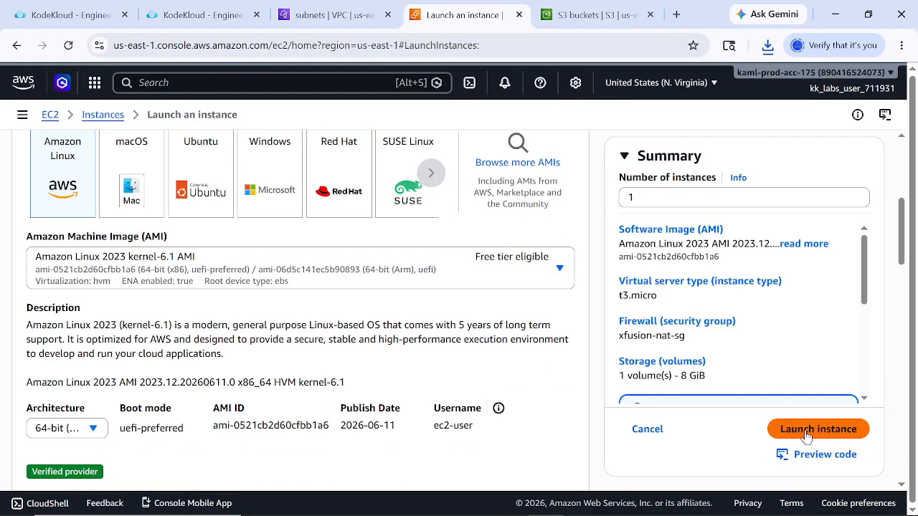
click(806, 432)
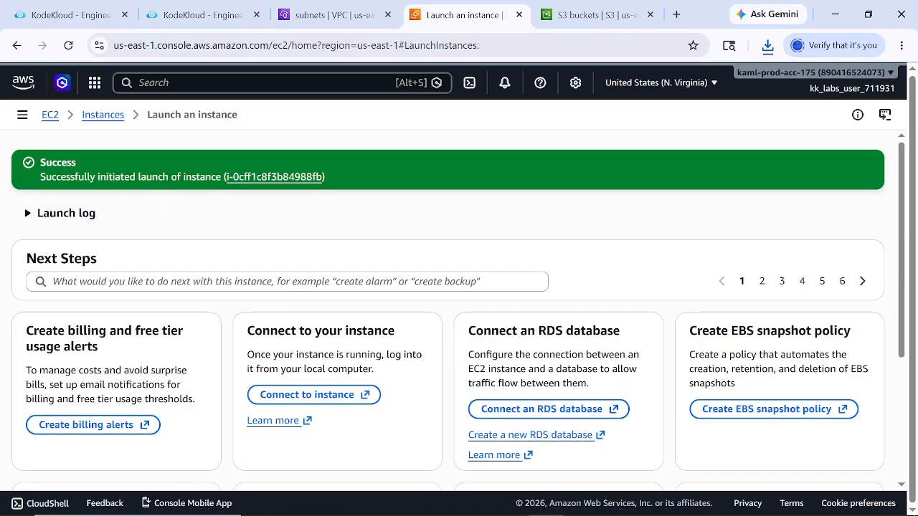
Select xfusion-nat-instance in the instances list and try to connect to it over its public IP as ec2-user
click(105, 115)
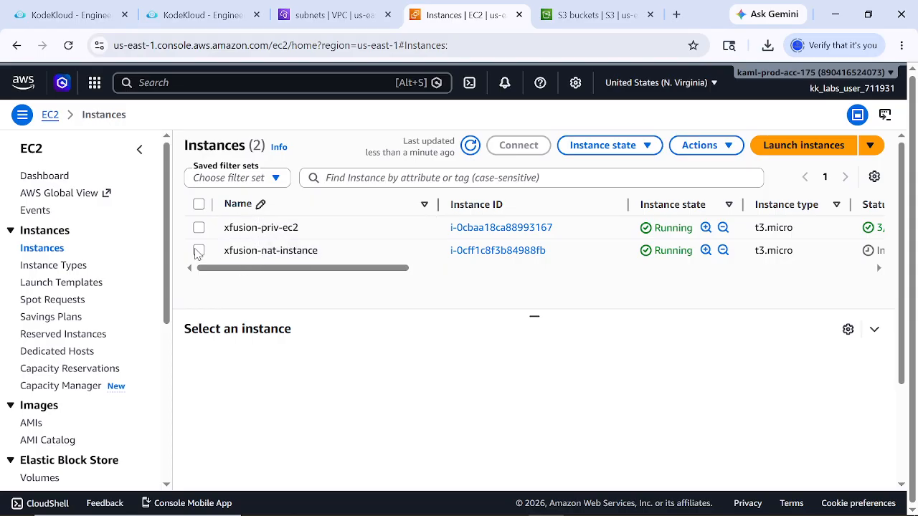
click(199, 252)
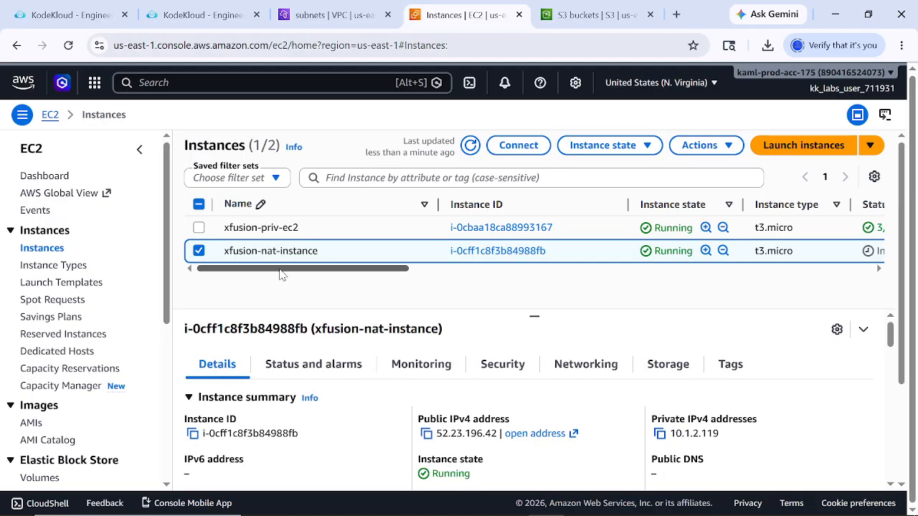
click(517, 146)
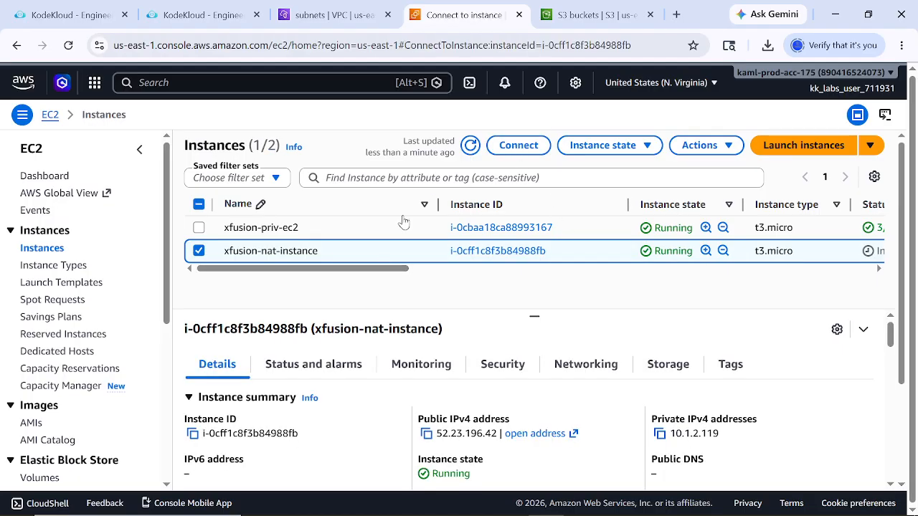
scroll(232, 357, down, 3)
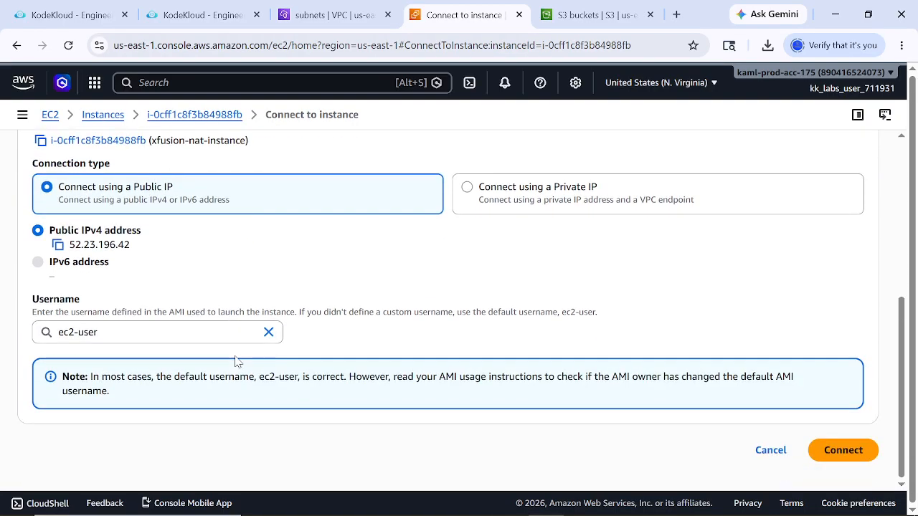
click(832, 451)
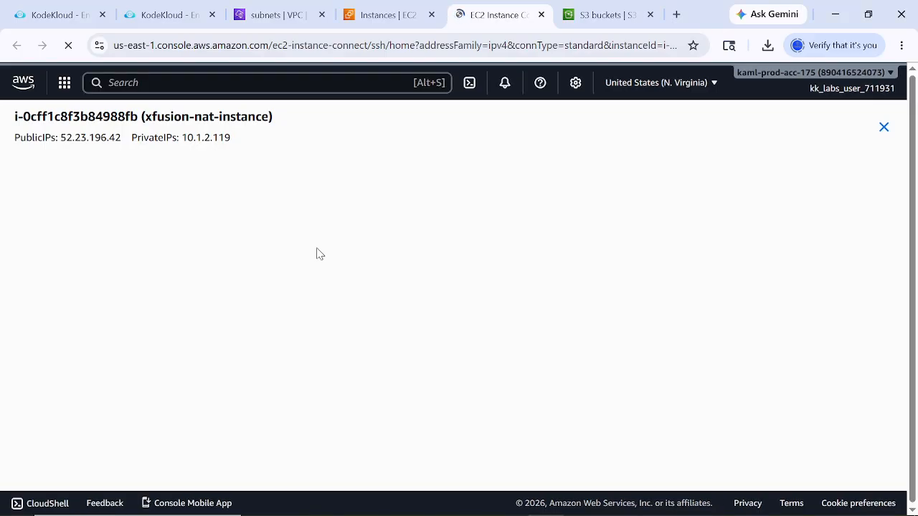
Return to the instances list, stop source/destination checking for xfusion-nat-instance and save the change
click(394, 20)
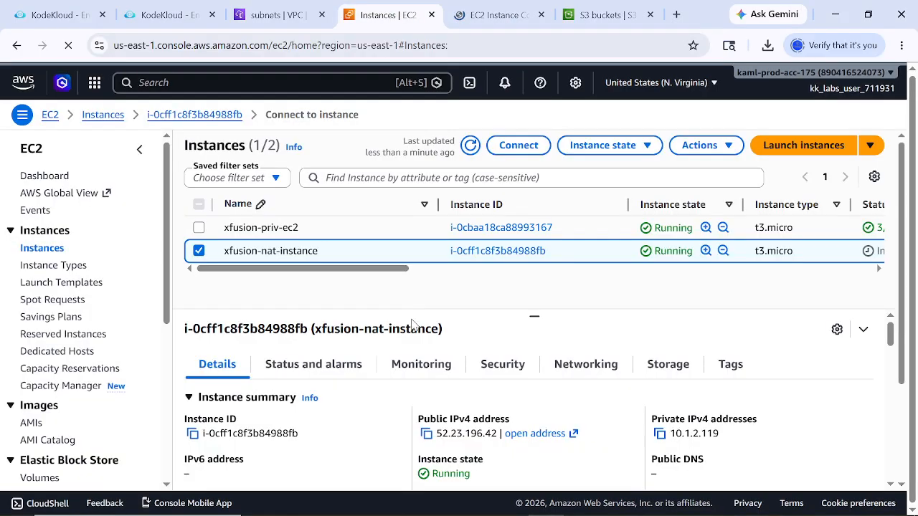
click(694, 146)
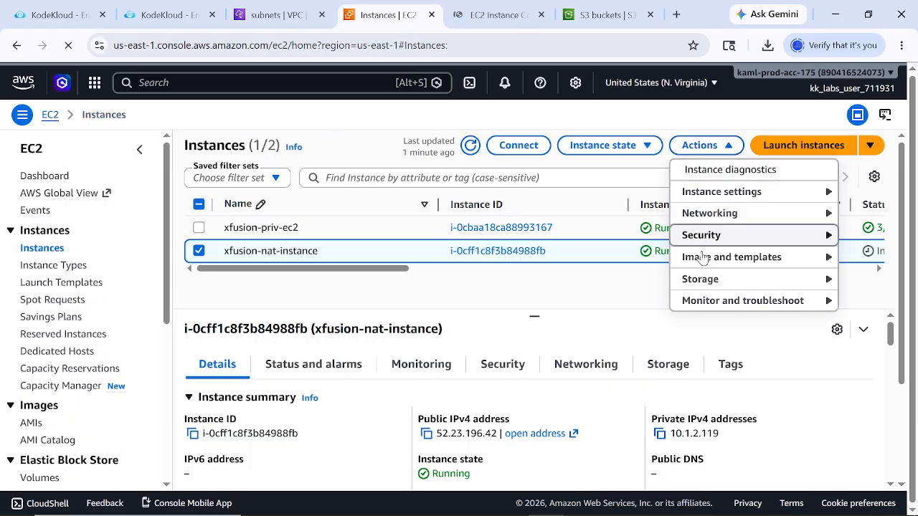
mouse_move(708, 219)
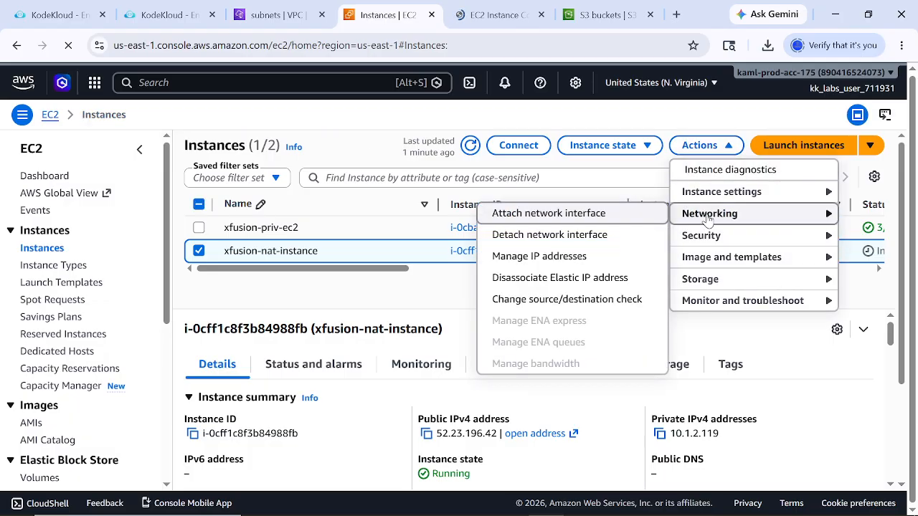
click(574, 302)
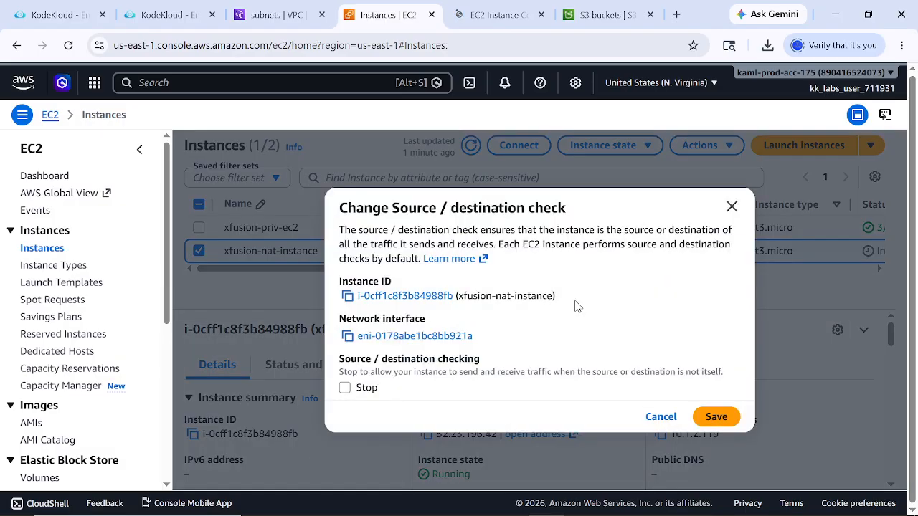
click(344, 387)
click(711, 419)
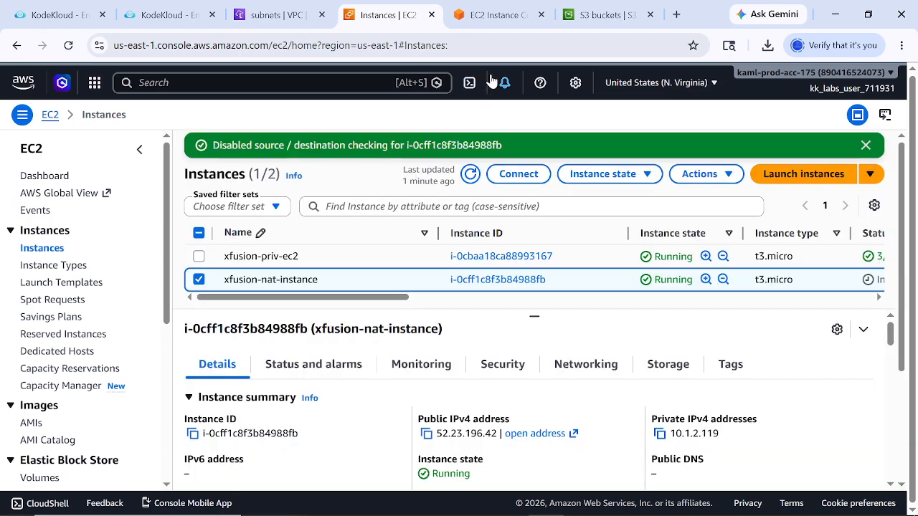
Close the first connection session, try again to connect to xfusion-nat-instance over its public IP as ec2-user, and close that session too
click(500, 16)
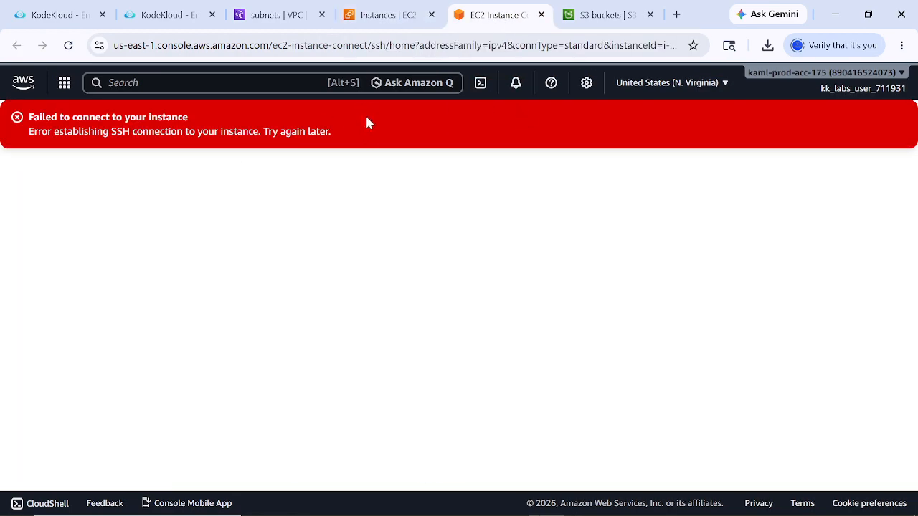
click(542, 14)
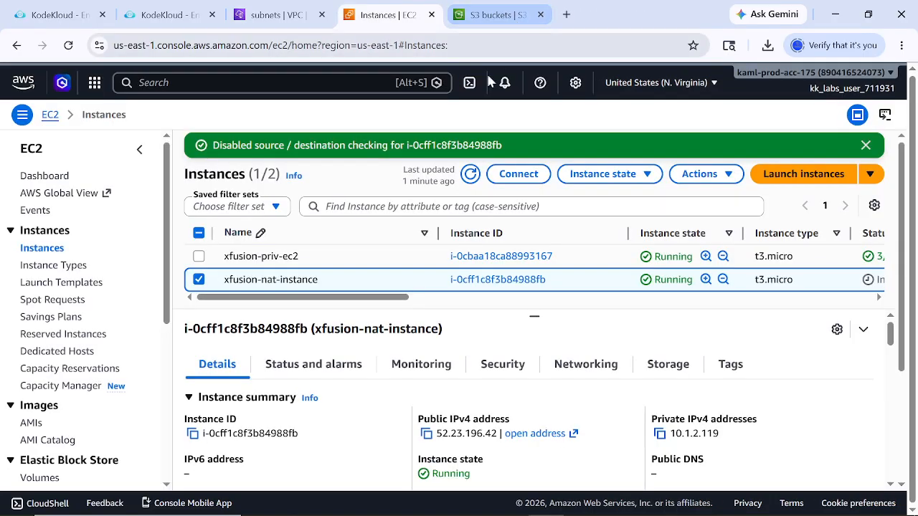
click(518, 174)
scroll(554, 316, down, 4)
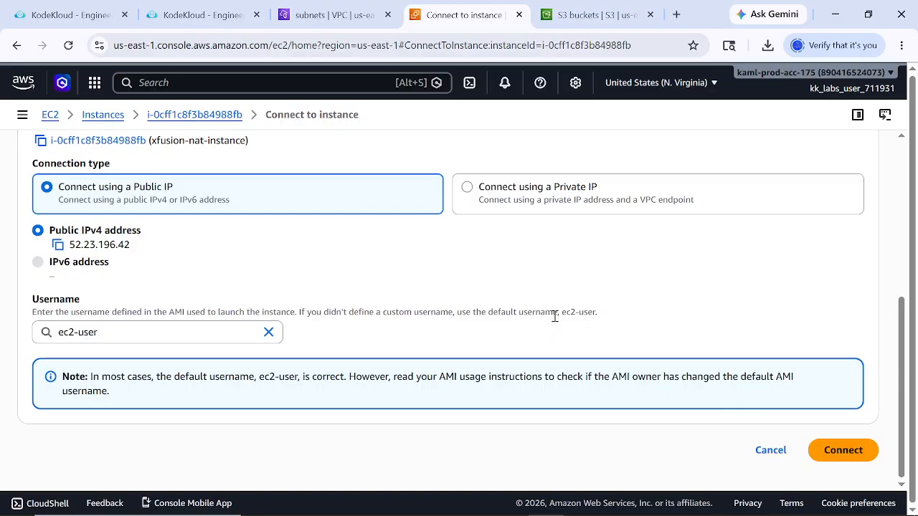
click(840, 461)
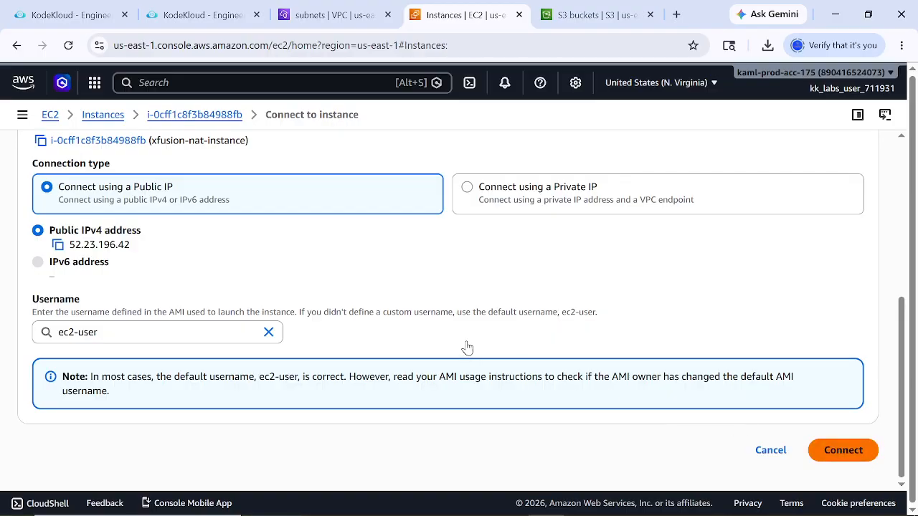
click(842, 450)
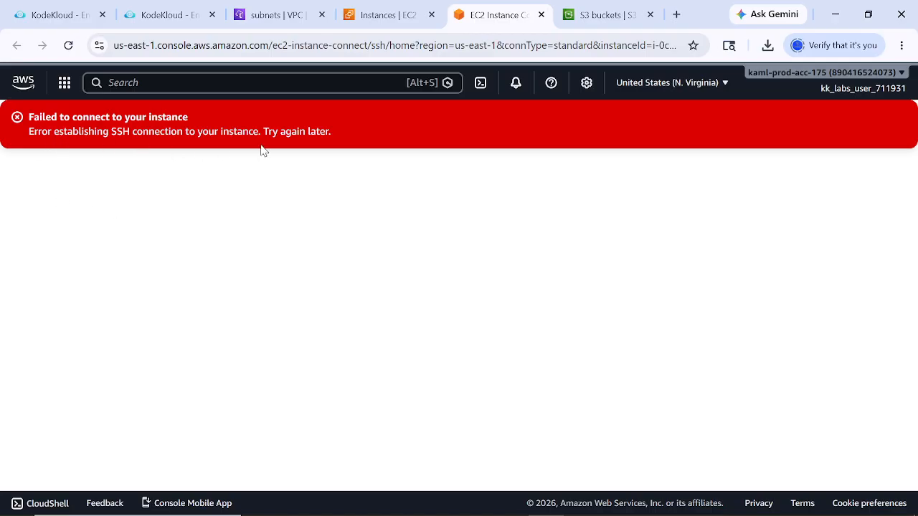
click(541, 14)
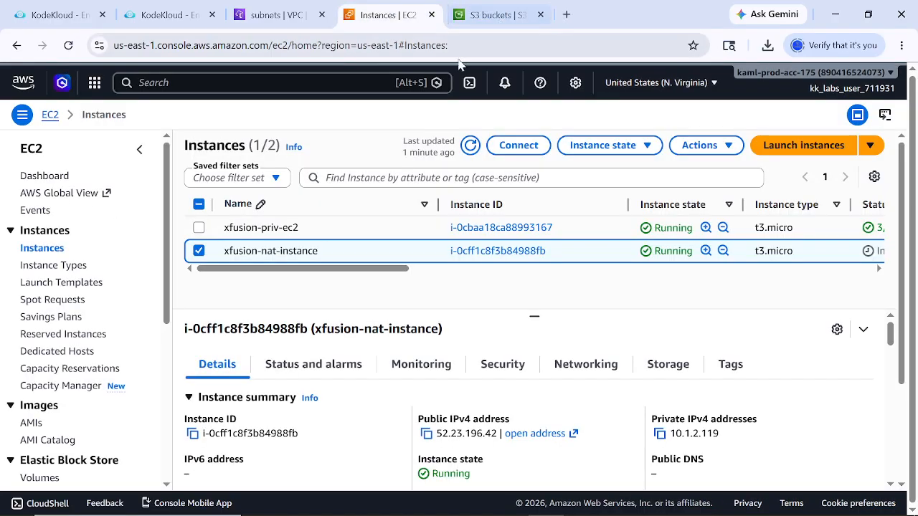
Review the security rules of xfusion-nat-instance and open its security group xfusion-nat-sg
scroll(396, 300, down, 2)
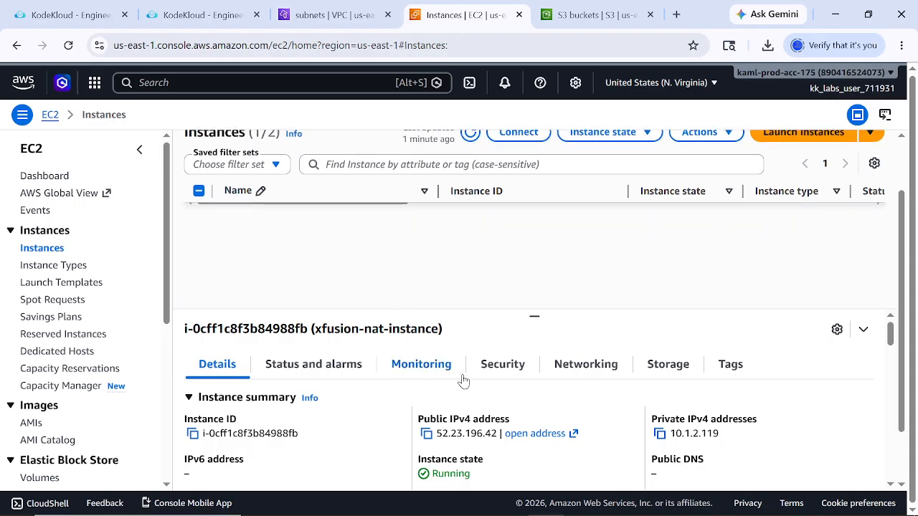
scroll(366, 343, down, 5)
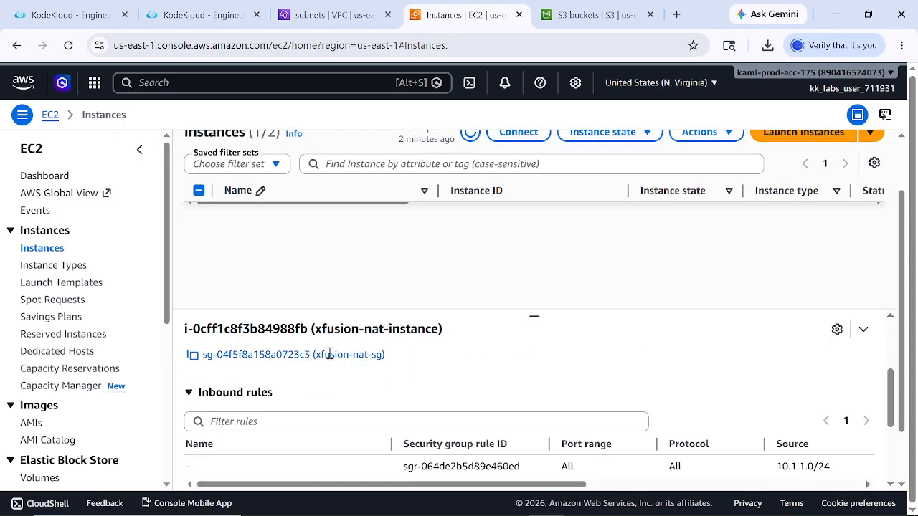
scroll(486, 395, down, 2)
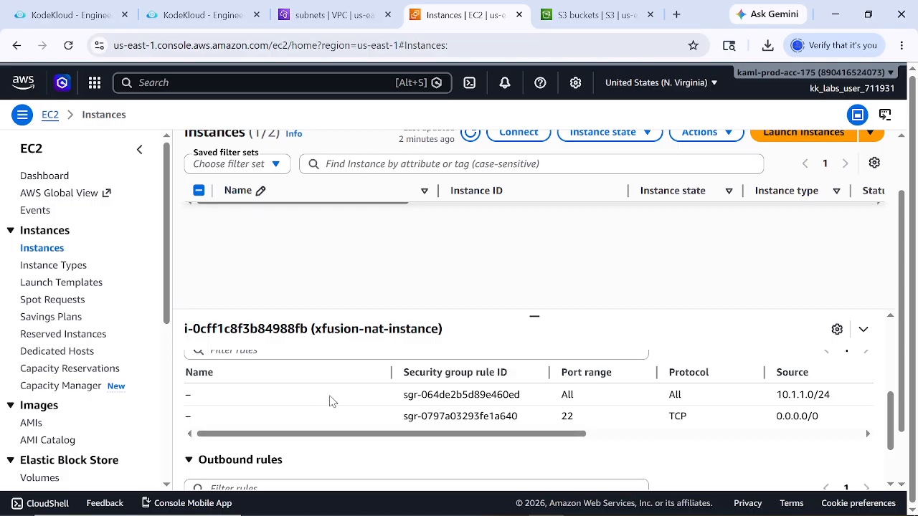
scroll(331, 402, up, 3)
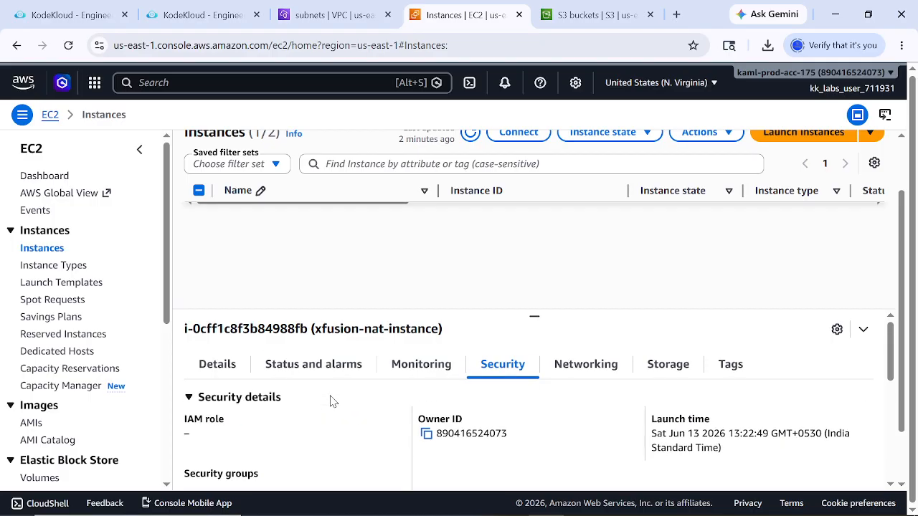
scroll(275, 416, down, 1)
click(275, 425)
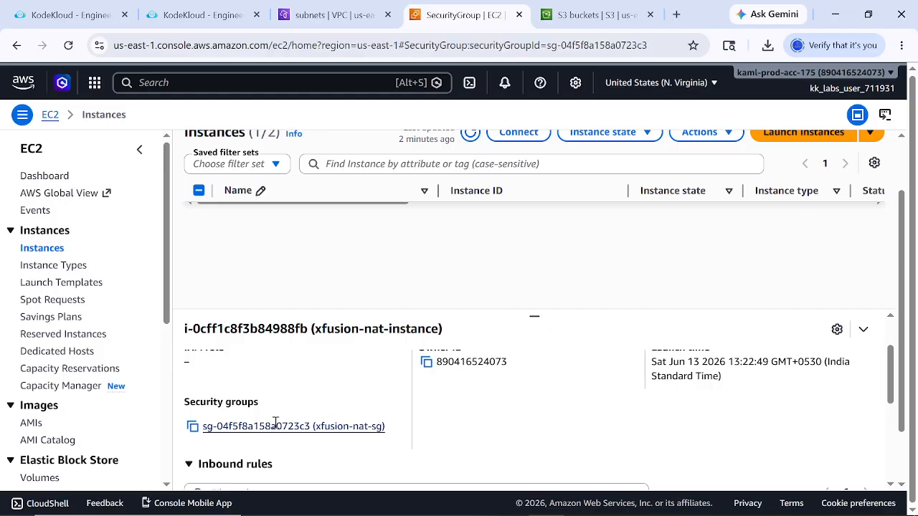
scroll(435, 337, down, 1)
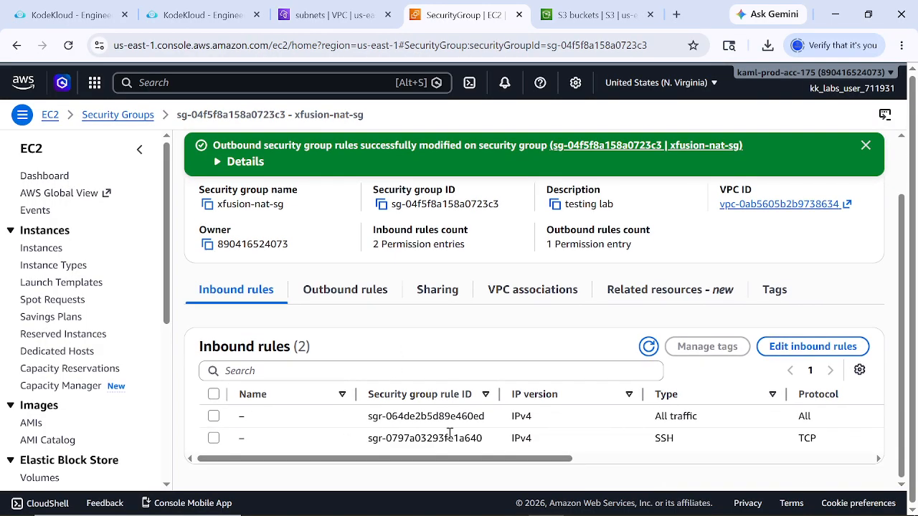
Replace the SSH inbound rule of xfusion-nat-sg with a new SSH rule from source 0.0.0.0/0 and save the rules
click(812, 346)
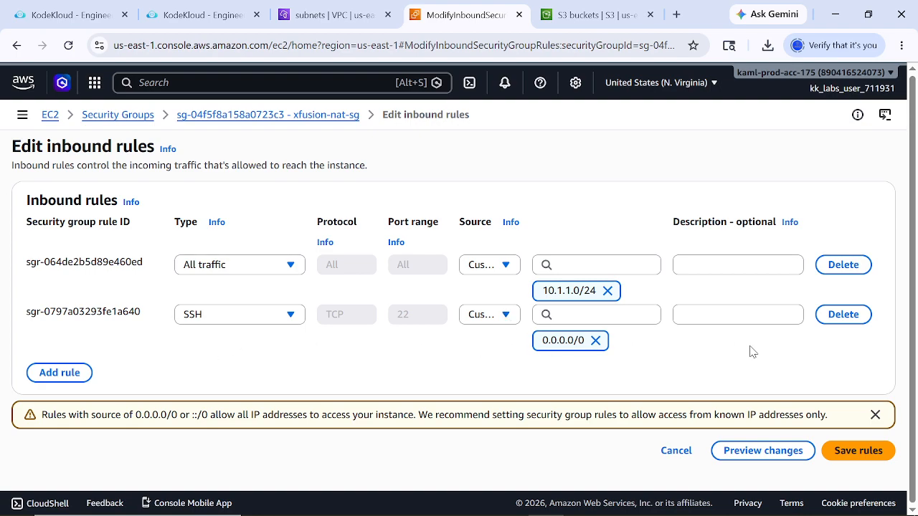
click(847, 317)
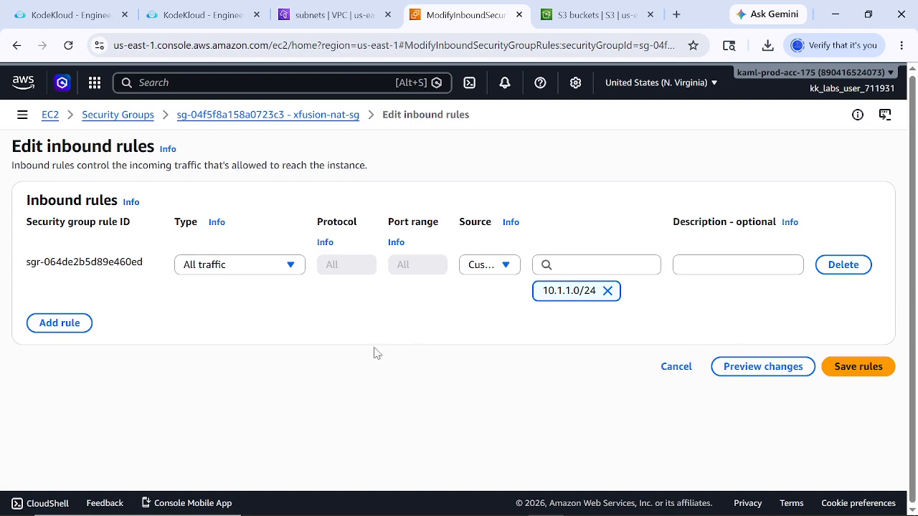
click(72, 323)
click(231, 320)
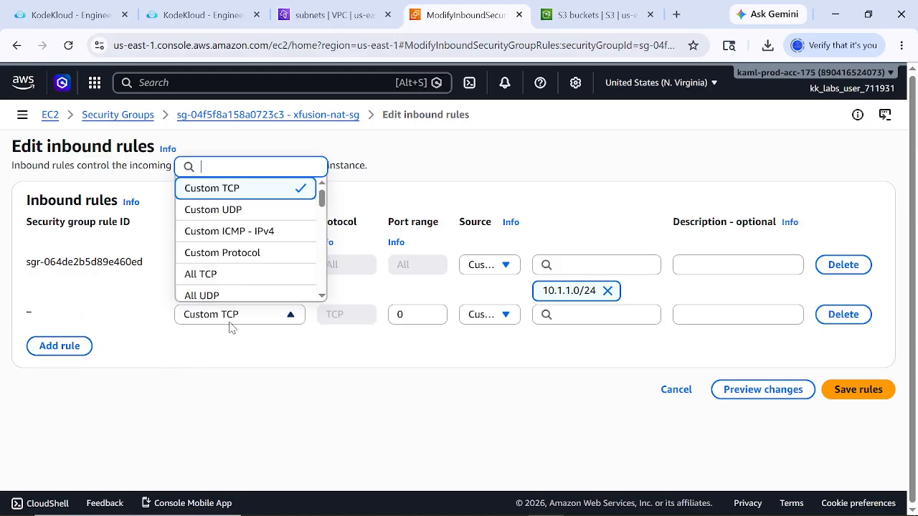
scroll(240, 278, down, 2)
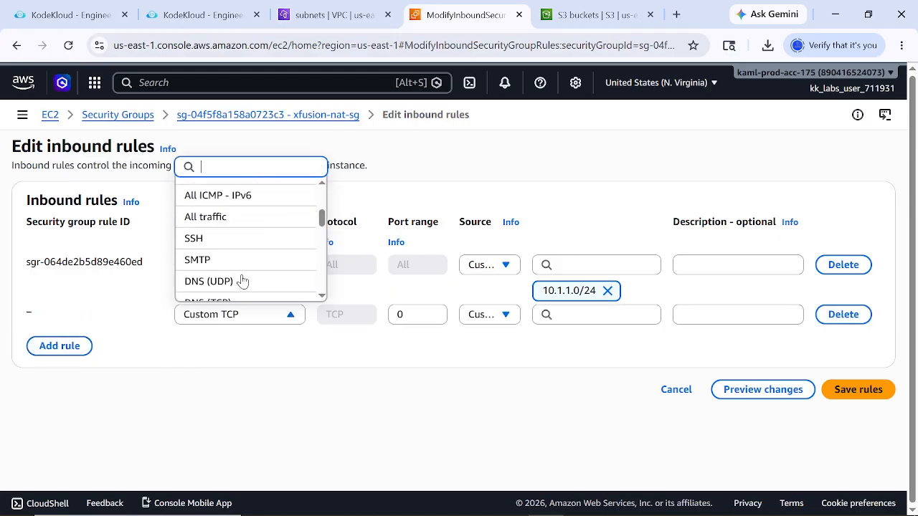
click(229, 238)
click(606, 316)
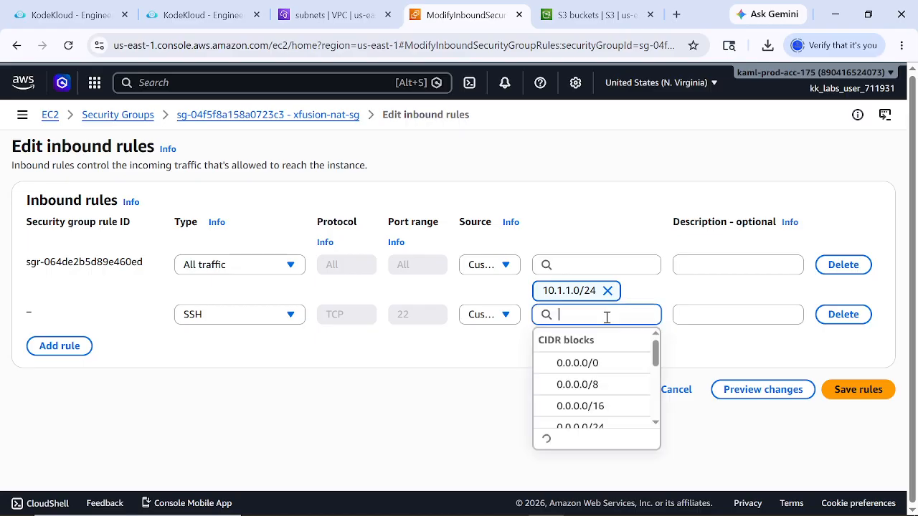
click(573, 364)
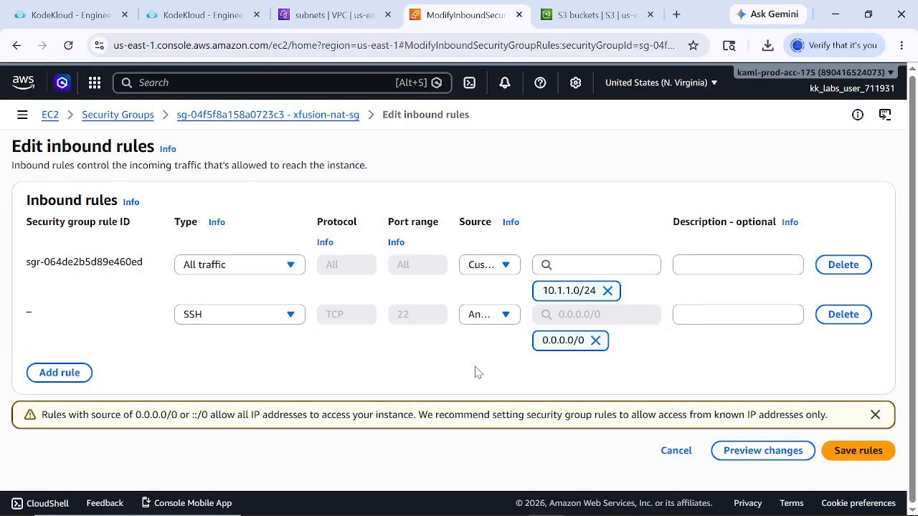
click(828, 453)
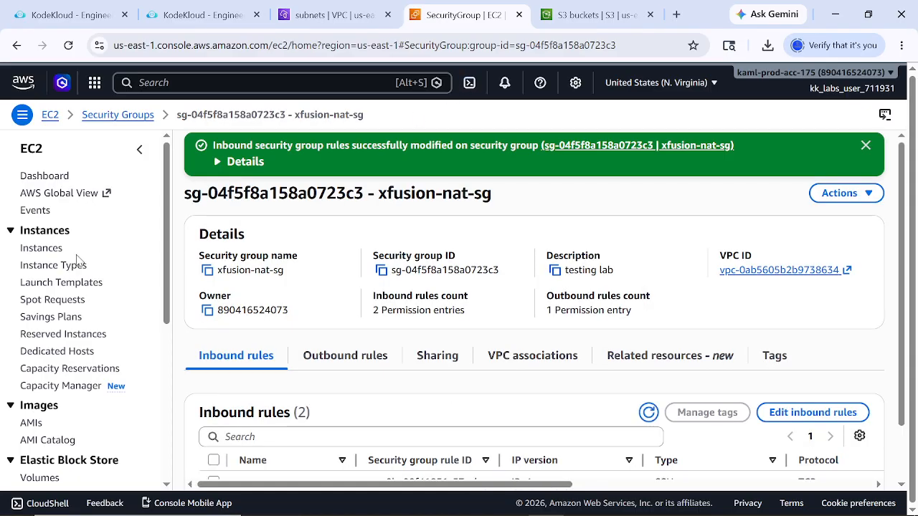
Return to the instances list, try to connect to xfusion-nat-instance over its public IP as ec2-user, and close the session
click(40, 247)
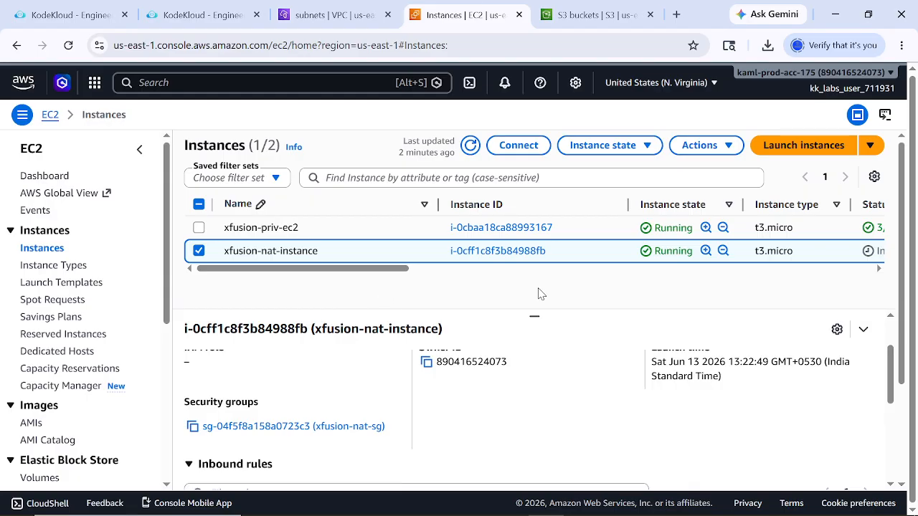
click(512, 145)
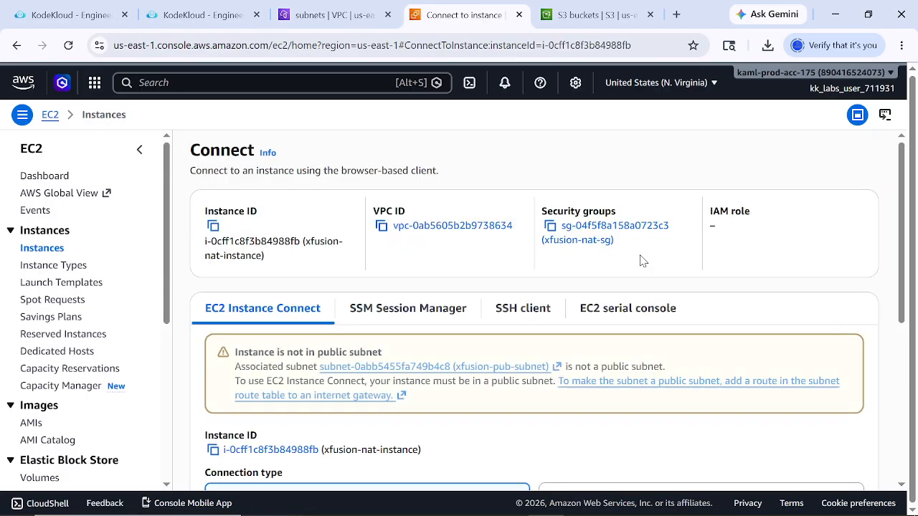
scroll(668, 319, down, 5)
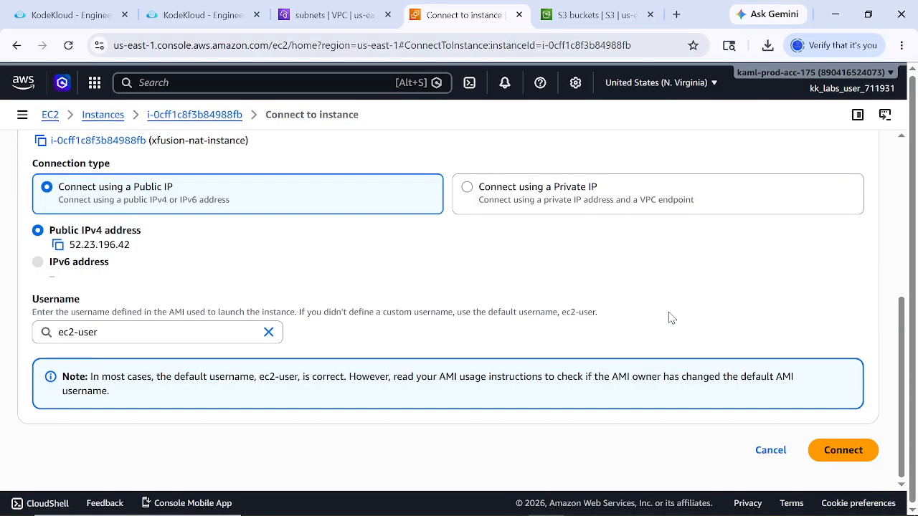
click(840, 459)
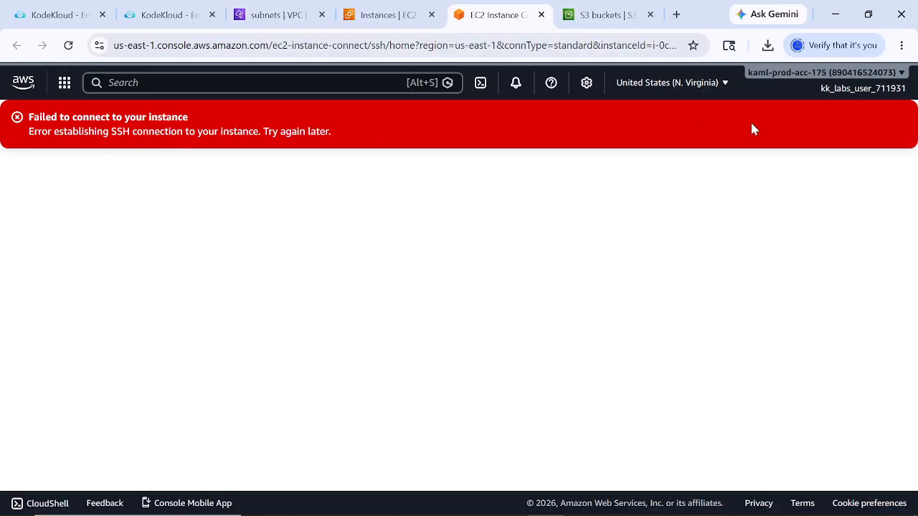
click(541, 15)
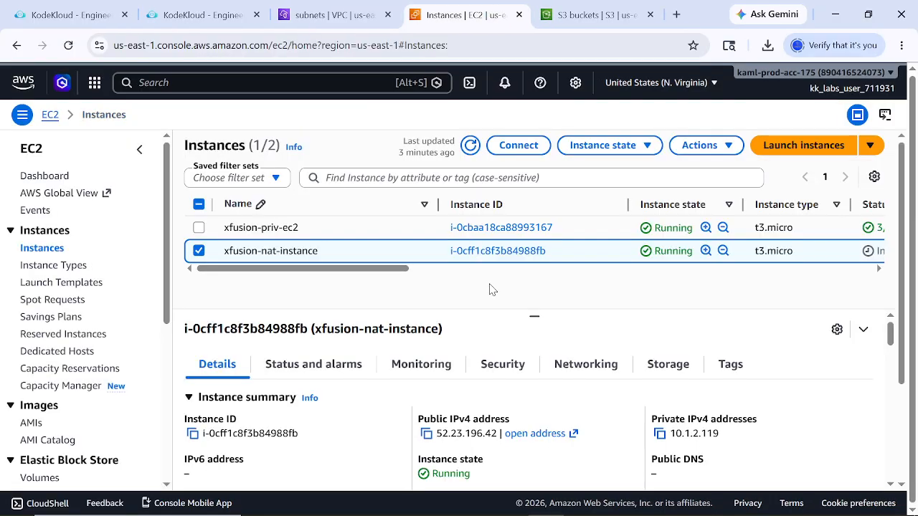
Refresh the instances list and examine the status check of xfusion-nat-instance
drag(390, 268, 481, 279)
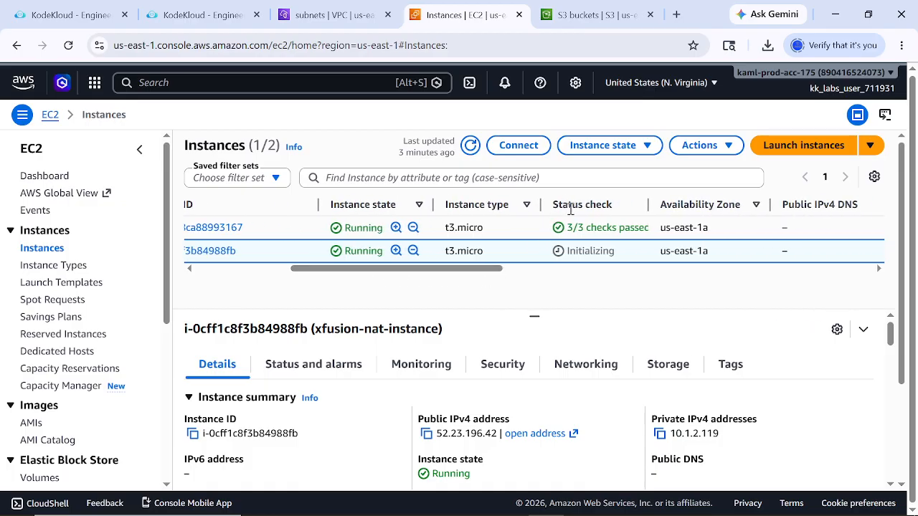
click(470, 146)
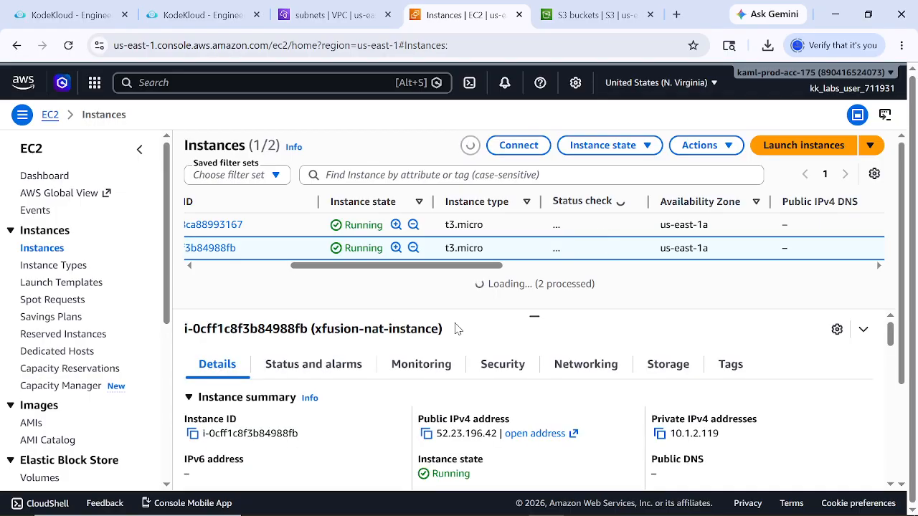
drag(471, 278, 318, 295)
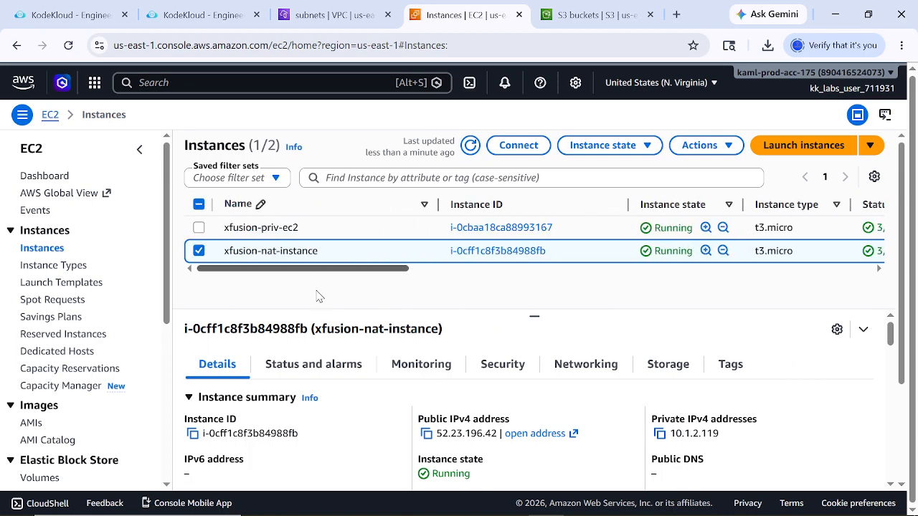
Try once more to connect to xfusion-nat-instance using its public IPv4 address and username ec2-user, and close that session
click(516, 147)
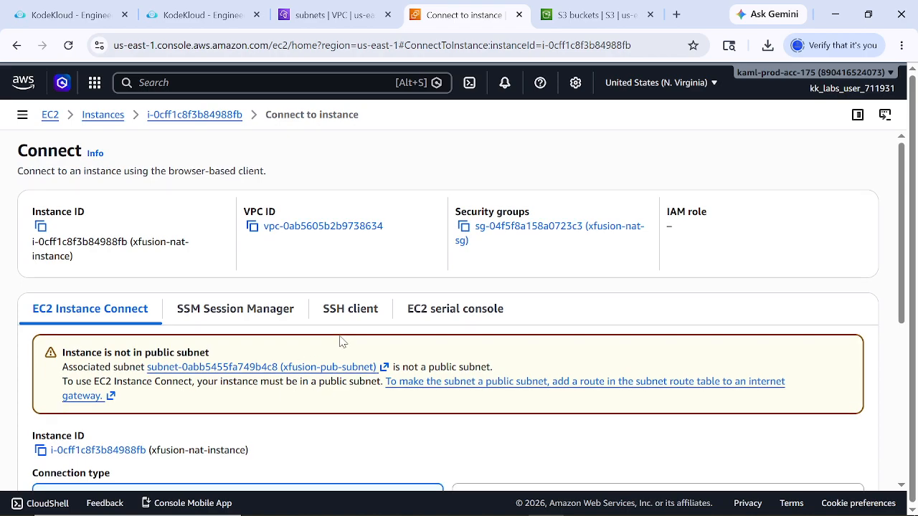
scroll(291, 347, down, 3)
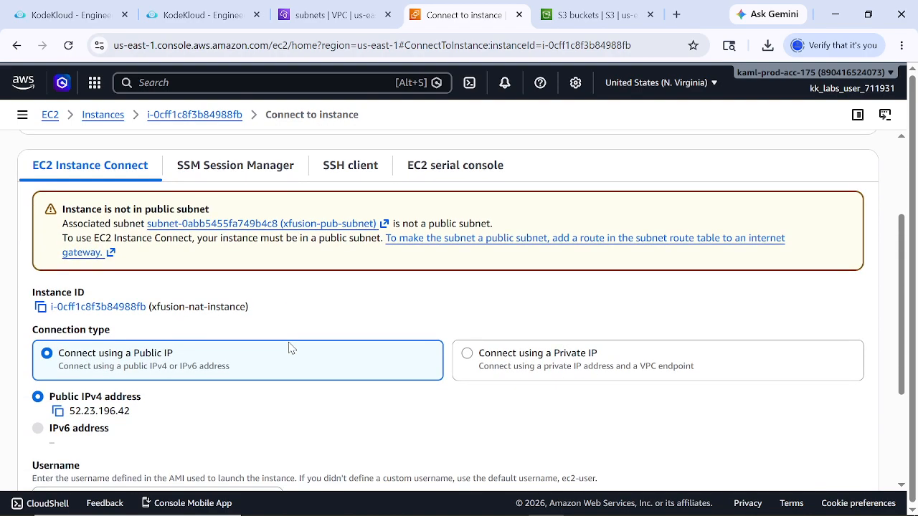
scroll(291, 348, down, 2)
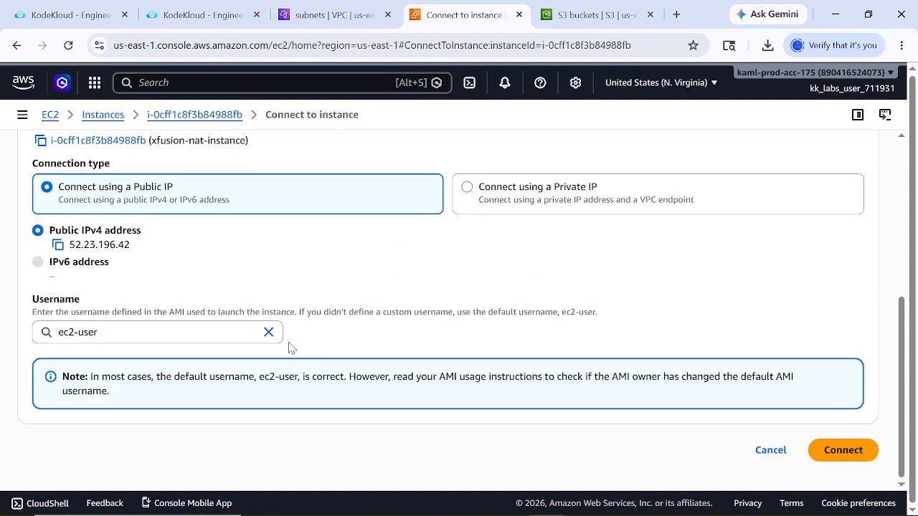
click(831, 451)
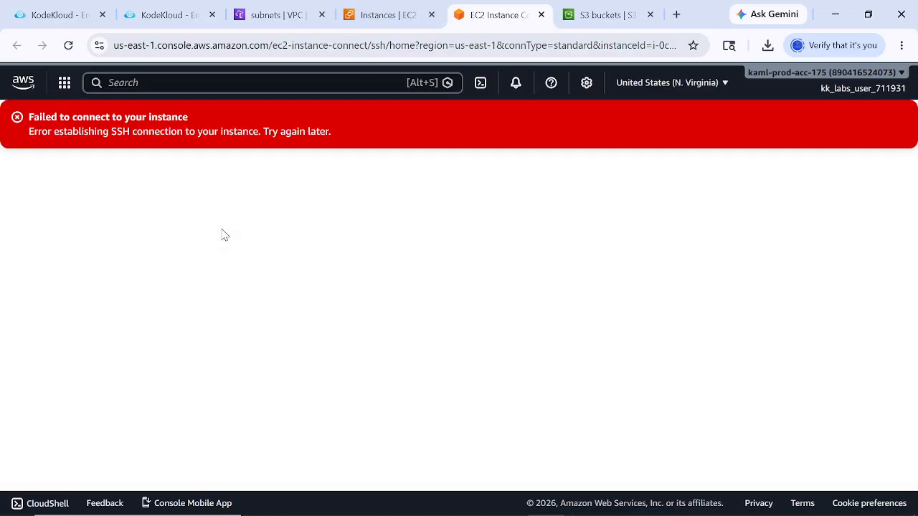
click(541, 14)
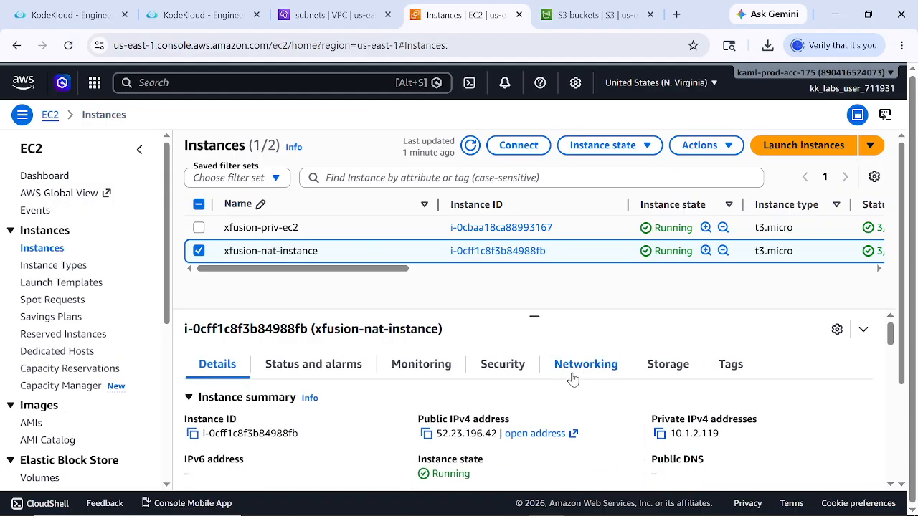
Examine the networking details of xfusion-nat-instance, including its VPC, subnet, IP addresses and hostname settings
scroll(434, 332, down, 2)
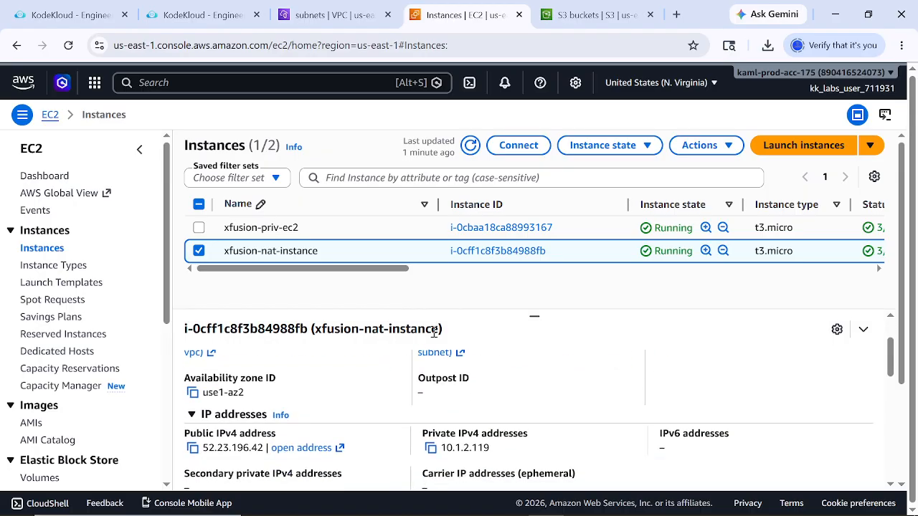
scroll(433, 331, up, 2)
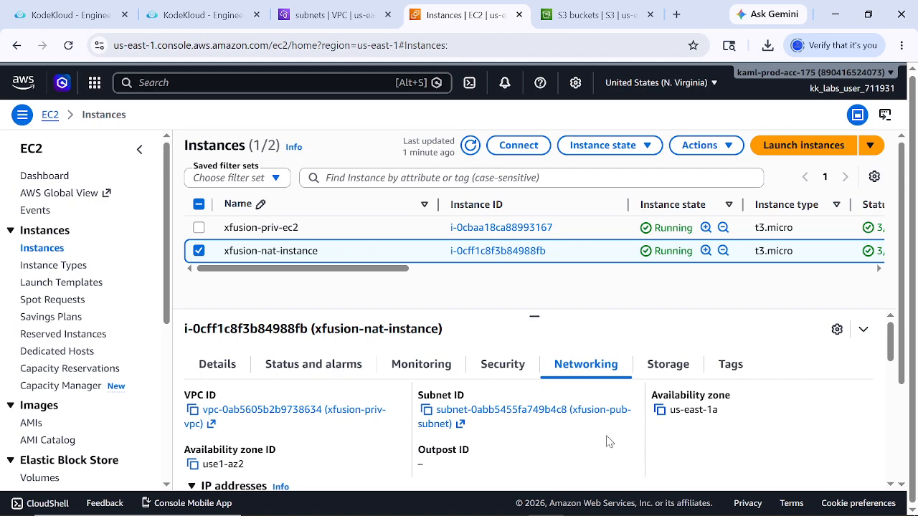
scroll(606, 442, down, 5)
scroll(604, 443, up, 3)
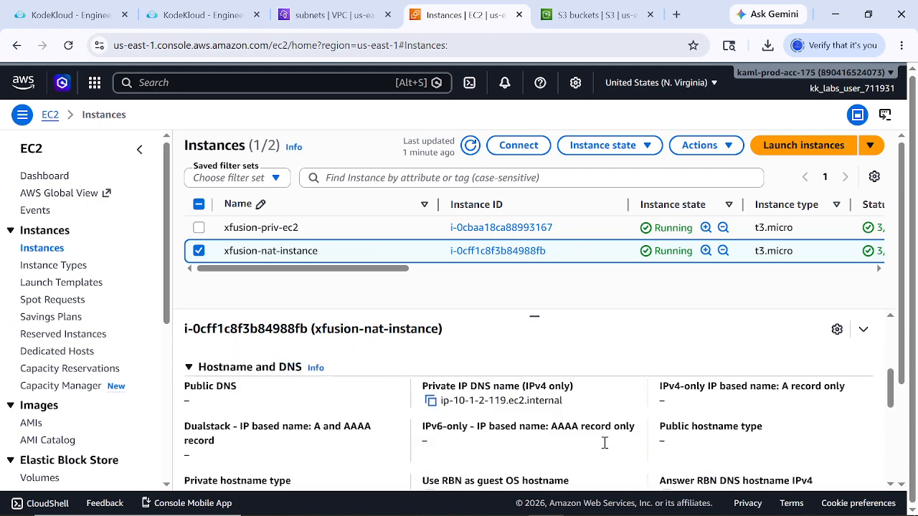
scroll(604, 443, up, 4)
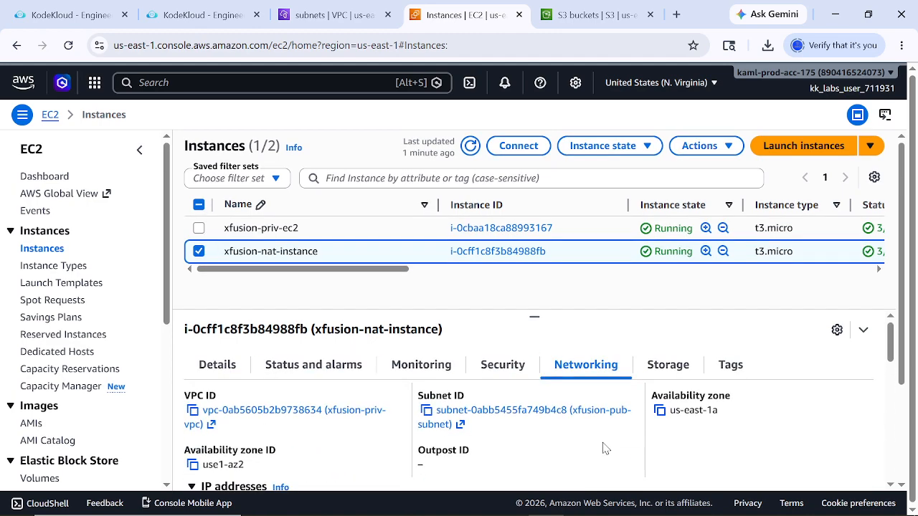
click(222, 367)
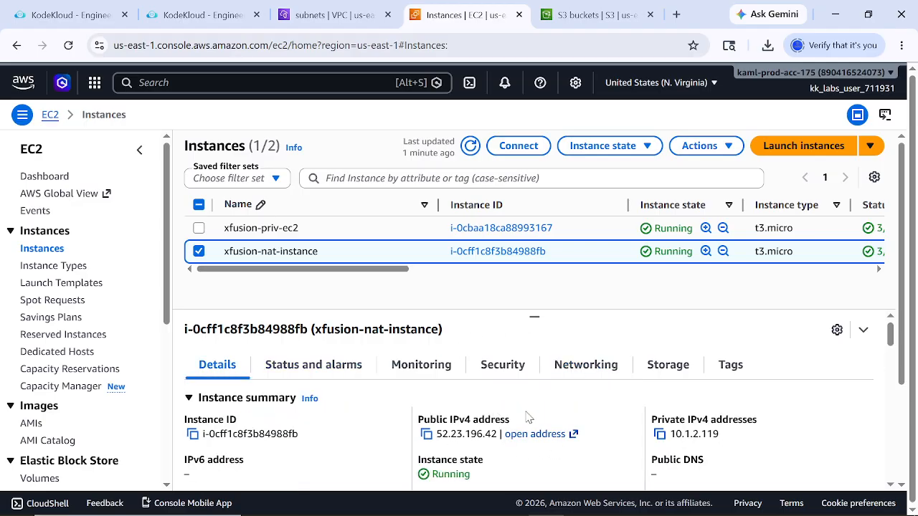
click(591, 363)
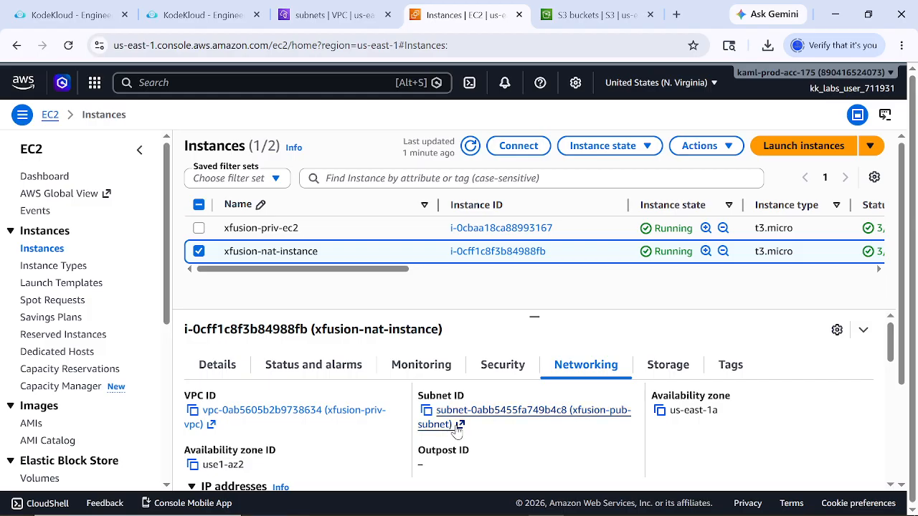
Open the xfusion-pub-subnet linked to the instance and examine its VPC, public access blocking and IPv4 CIDR
click(494, 410)
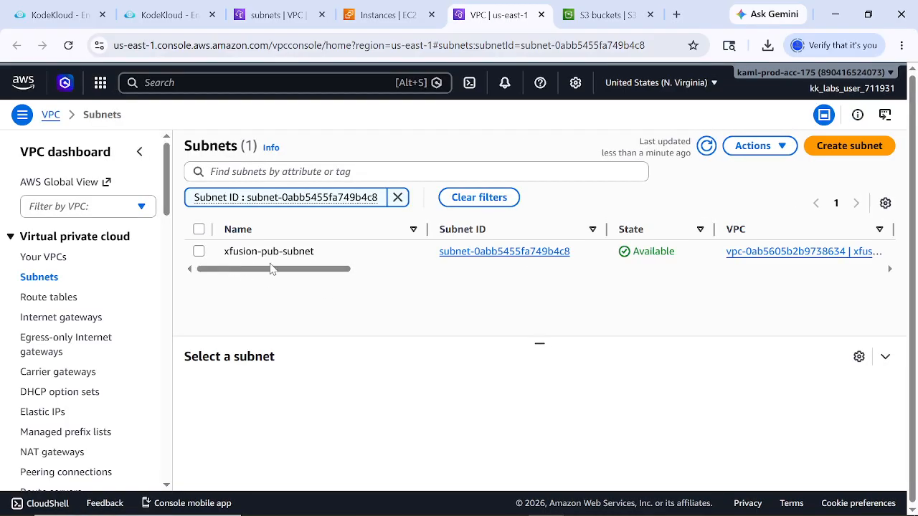
drag(317, 268, 429, 276)
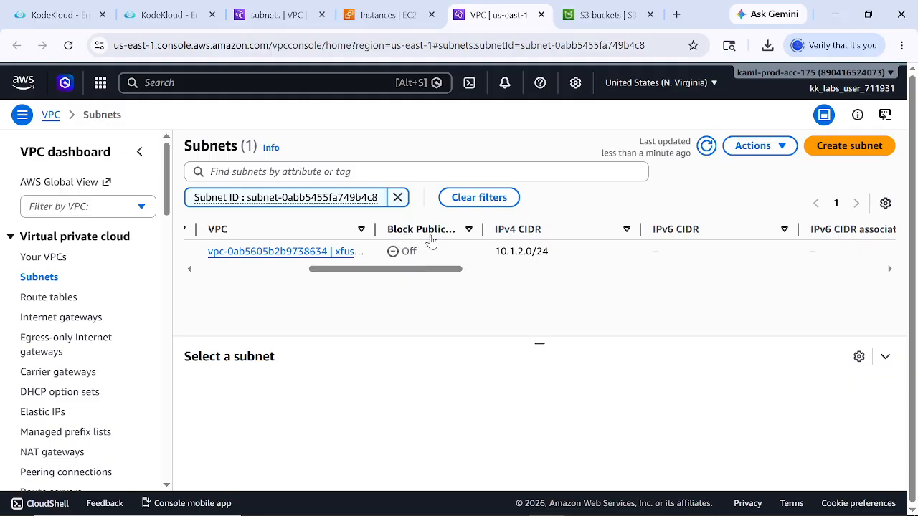
drag(423, 277, 258, 296)
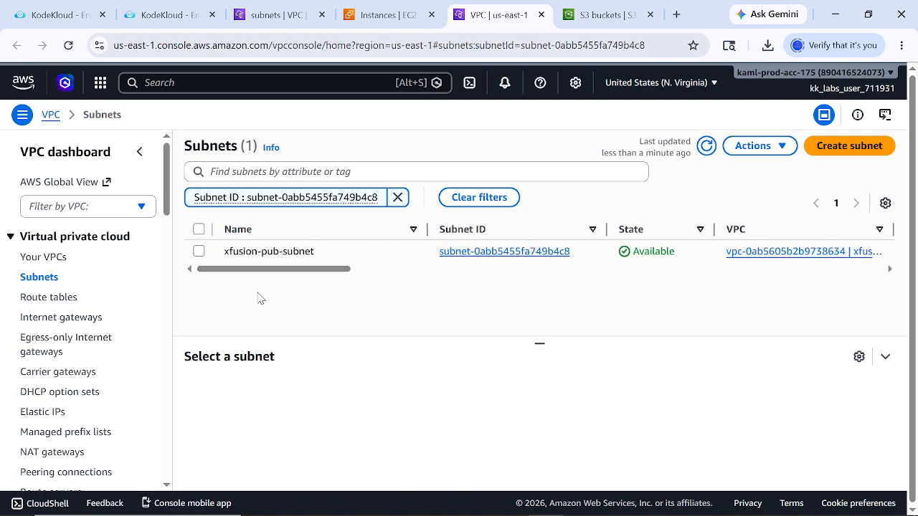
Open the details of xfusion-pub-subnet and examine its route table, public IPv4 auto-assignment and CIDR reservations
click(226, 252)
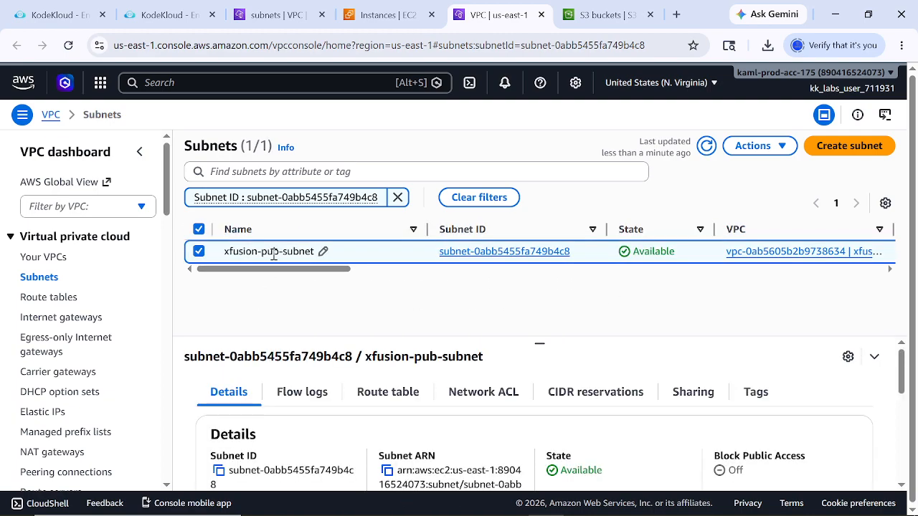
click(504, 251)
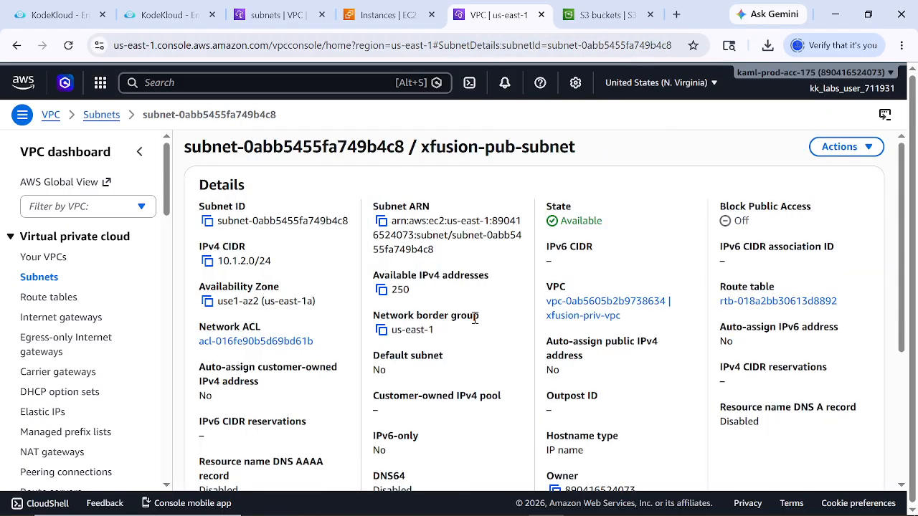
scroll(475, 318, down, 3)
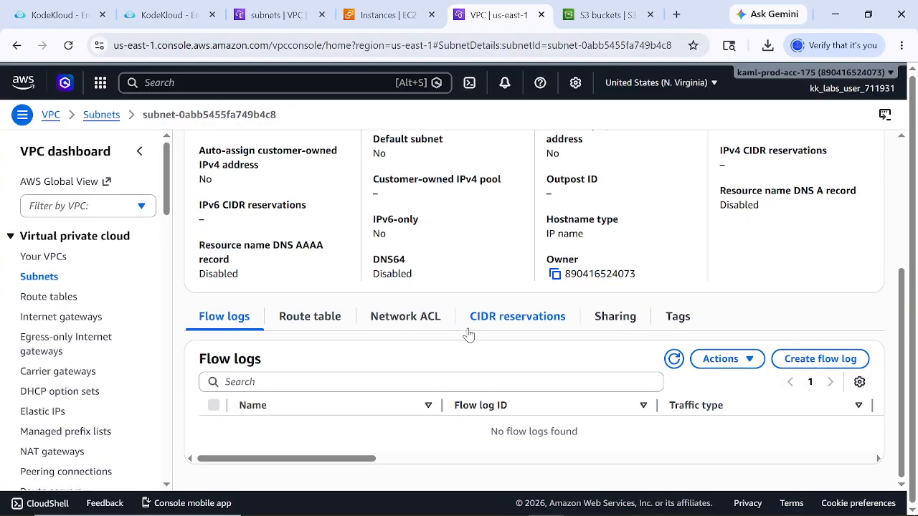
click(493, 326)
scroll(474, 370, down, 2)
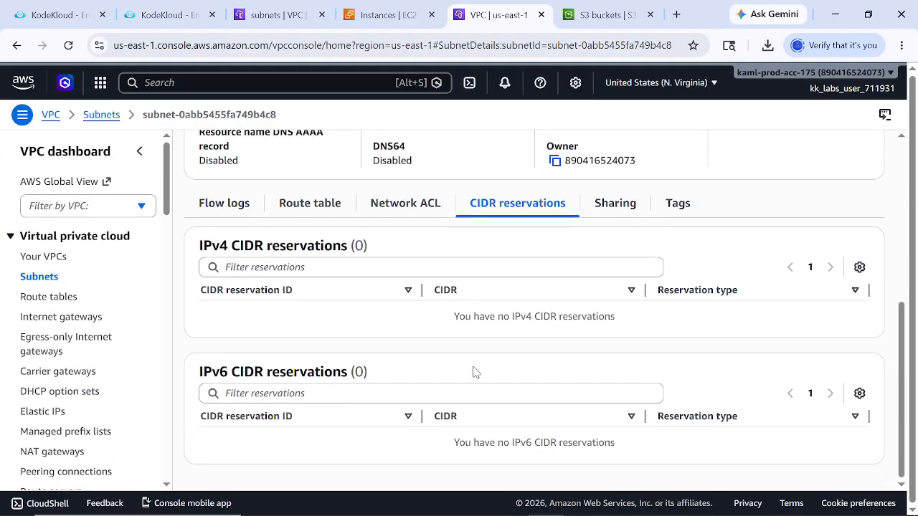
scroll(473, 371, up, 5)
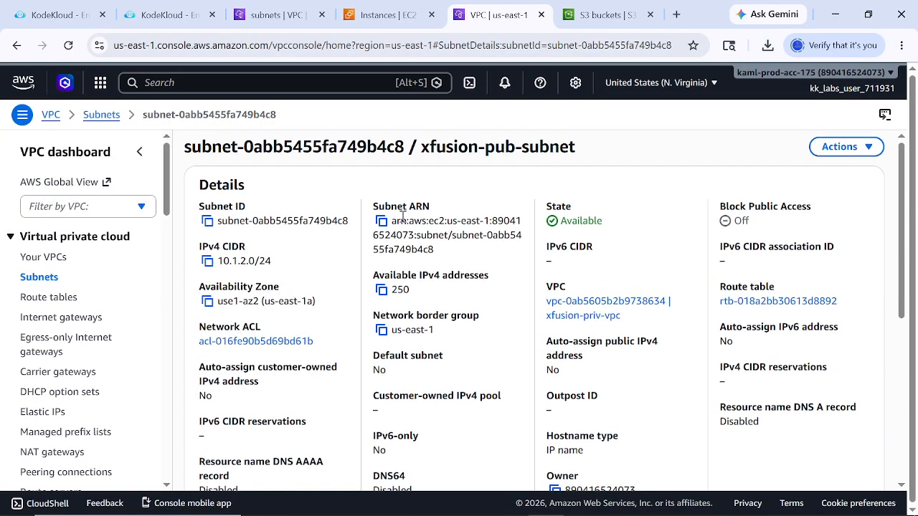
Open the connection page of xfusion-nat-instance and copy the EC2 Instance Connect notice about its subnet
key(ctrl+shift+Tab)
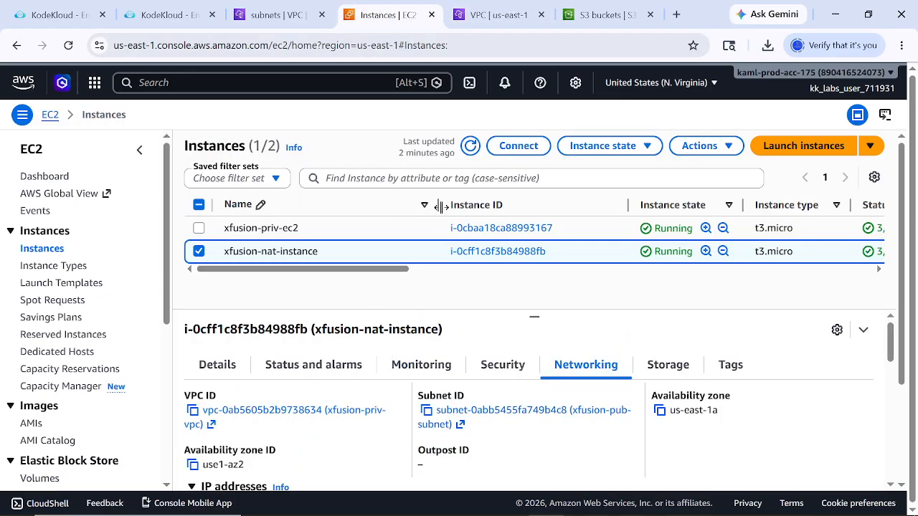
click(519, 145)
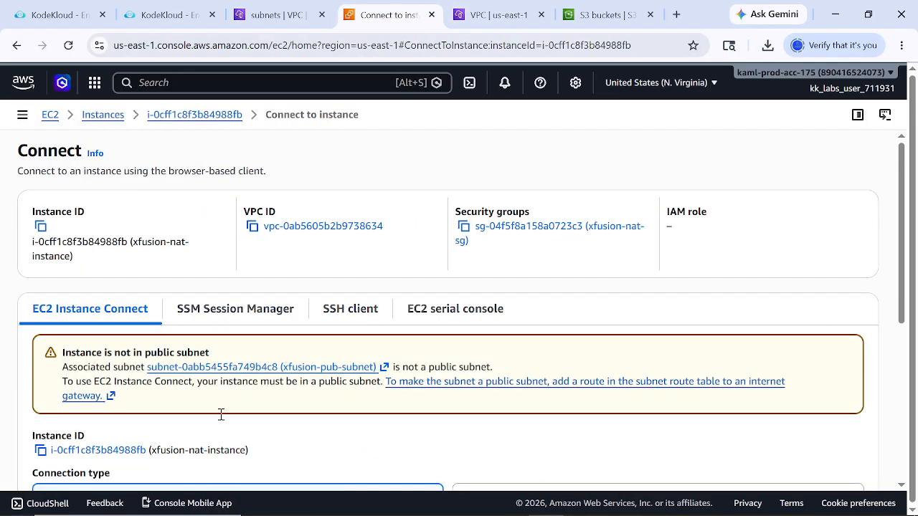
drag(137, 402, 48, 372)
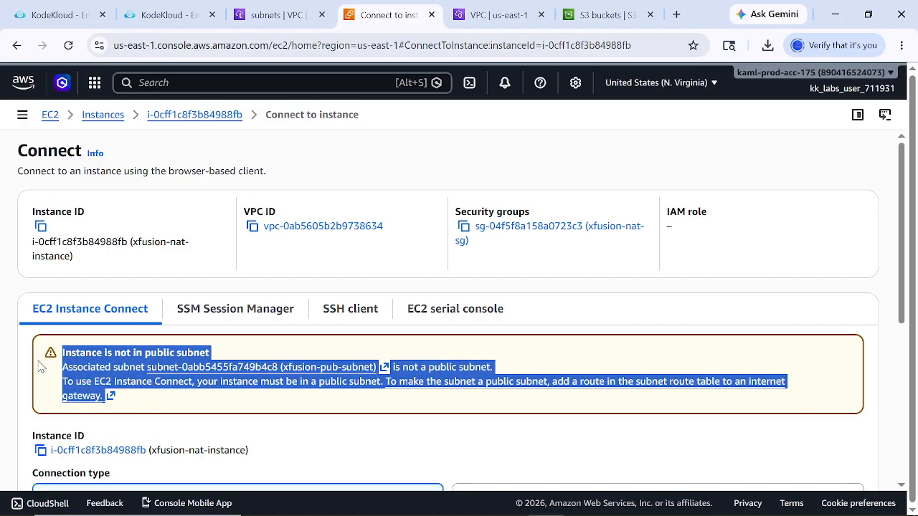
key(ctrl+c)
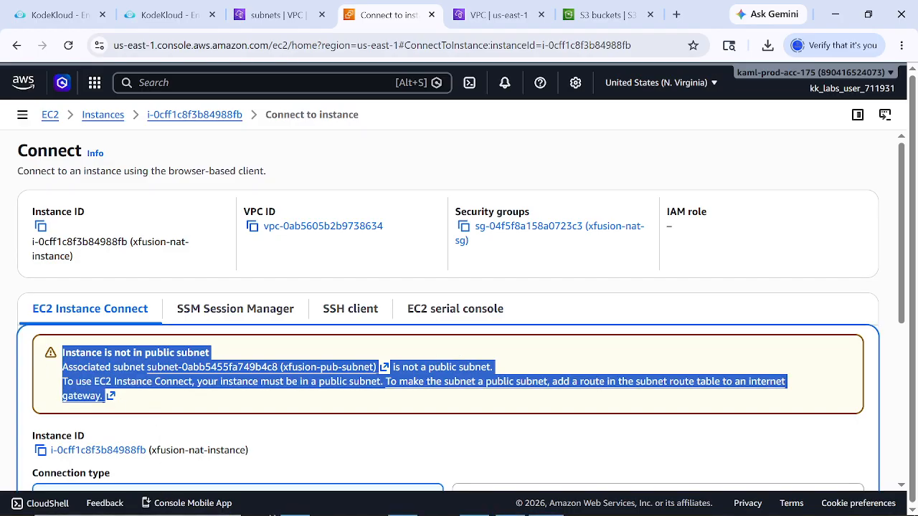
click(166, 514)
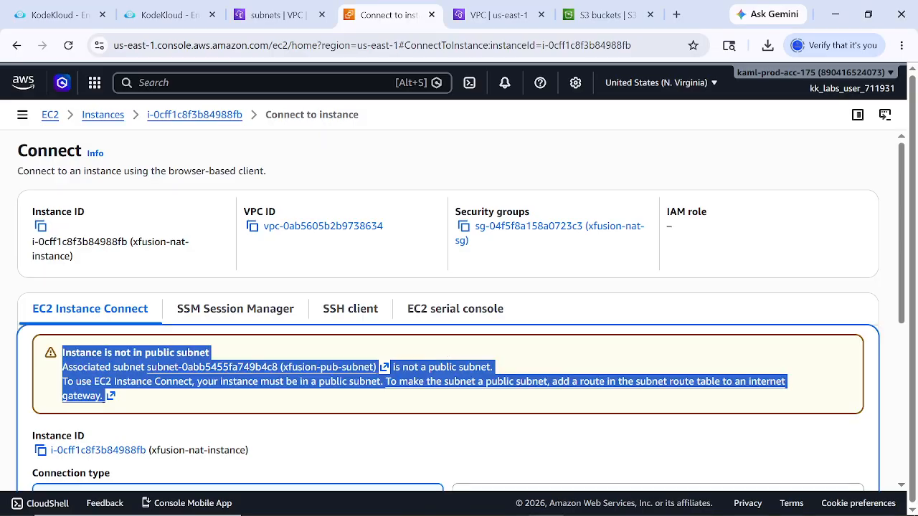
Open the VPC route tables and examine the details and explicit subnet associations of xfusion-pub-rt
click(276, 14)
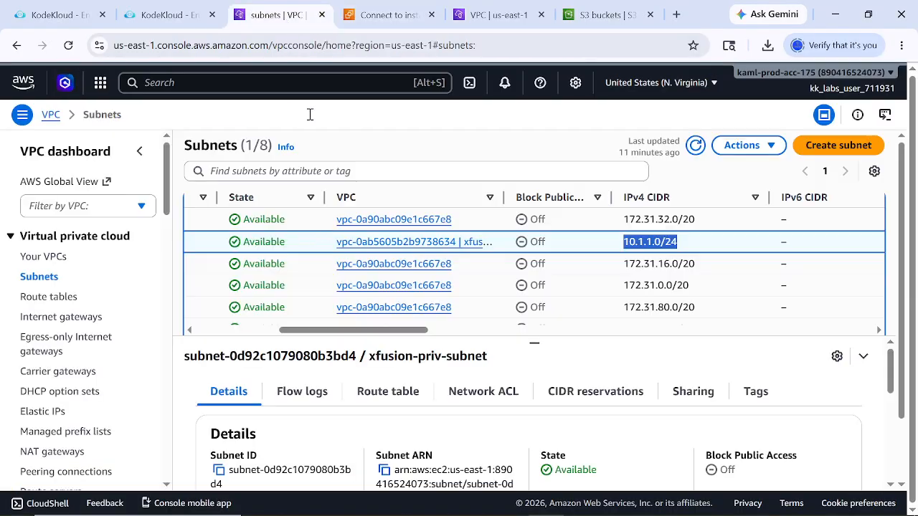
click(39, 297)
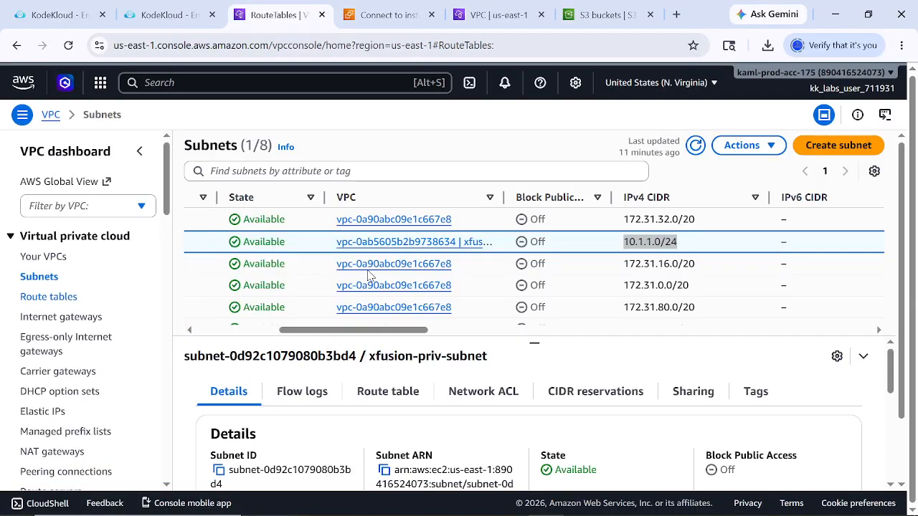
click(198, 285)
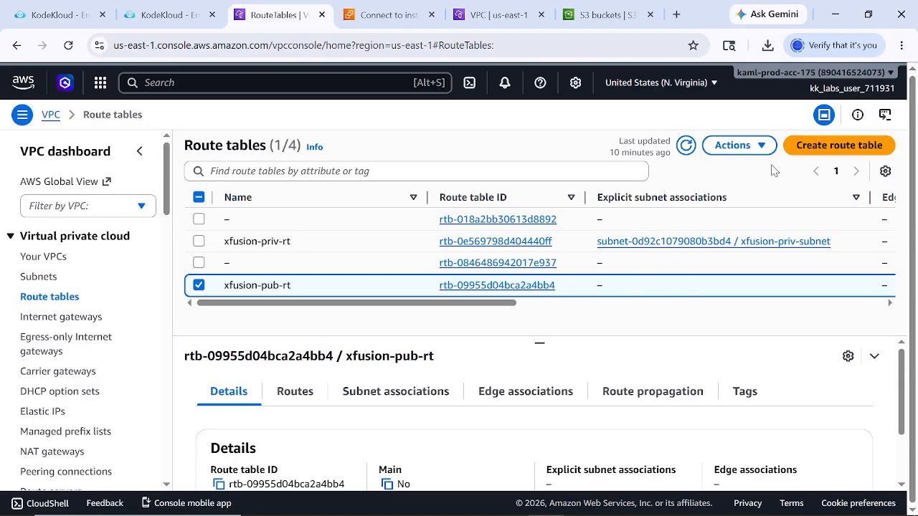
scroll(424, 431, down, 2)
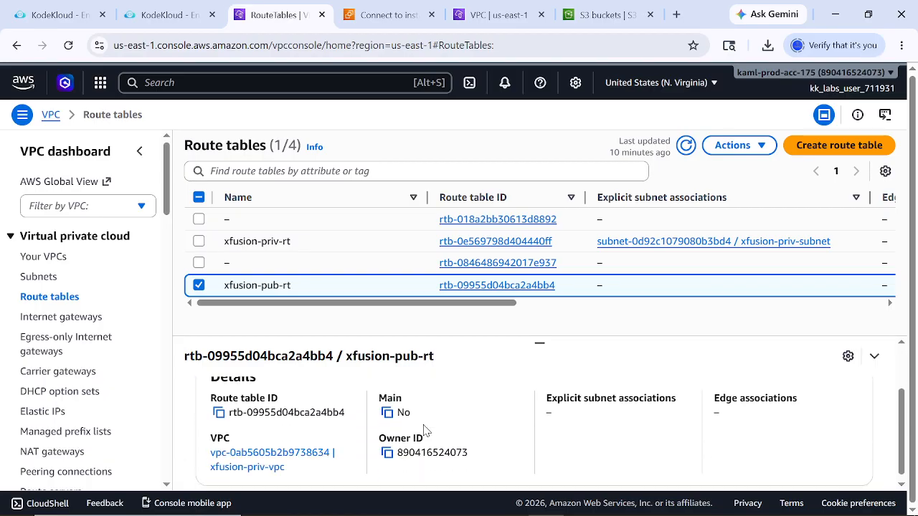
scroll(424, 430, up, 1)
scroll(424, 431, down, 1)
scroll(424, 430, up, 3)
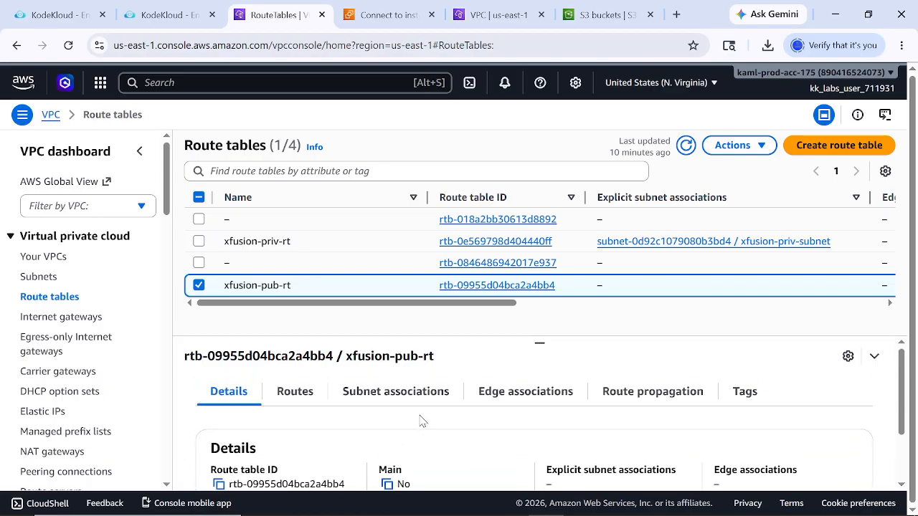
click(432, 391)
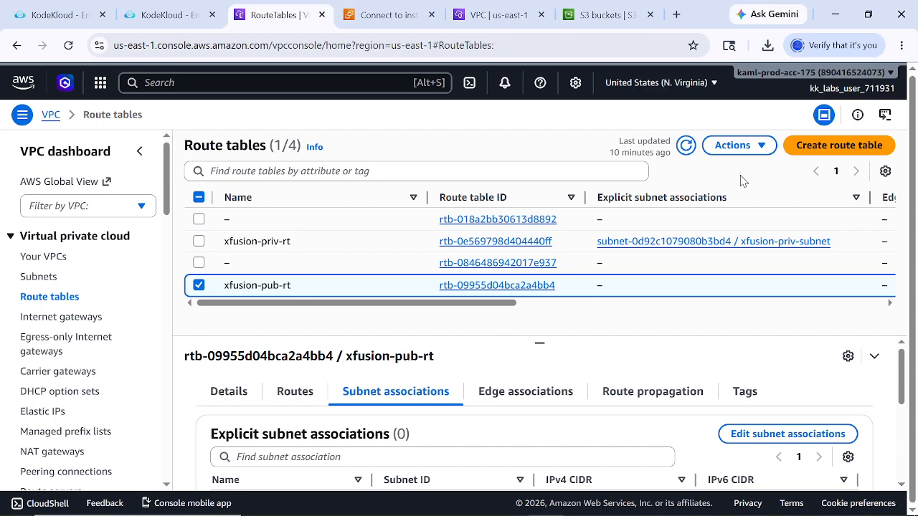
Open the routes of xfusion-pub-rt for editing, check the 0.0.0.0/0 internet gateway route, and leave without saving
click(735, 145)
click(742, 277)
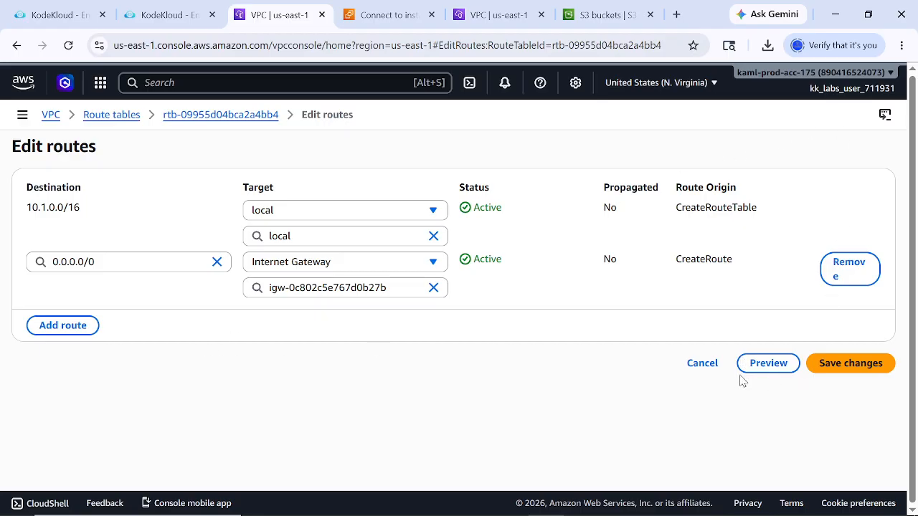
click(702, 362)
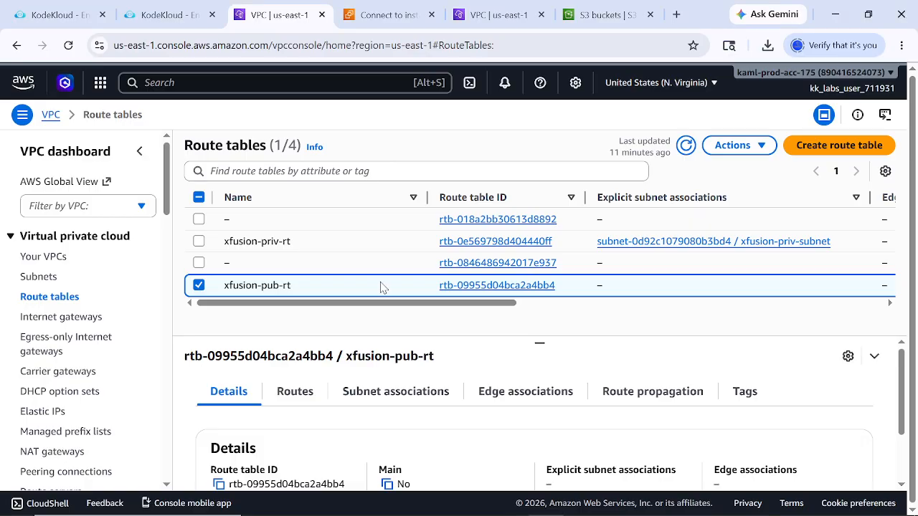
Associate xfusion-pub-subnet explicitly with the xfusion-pub-rt route table and save the association
click(393, 399)
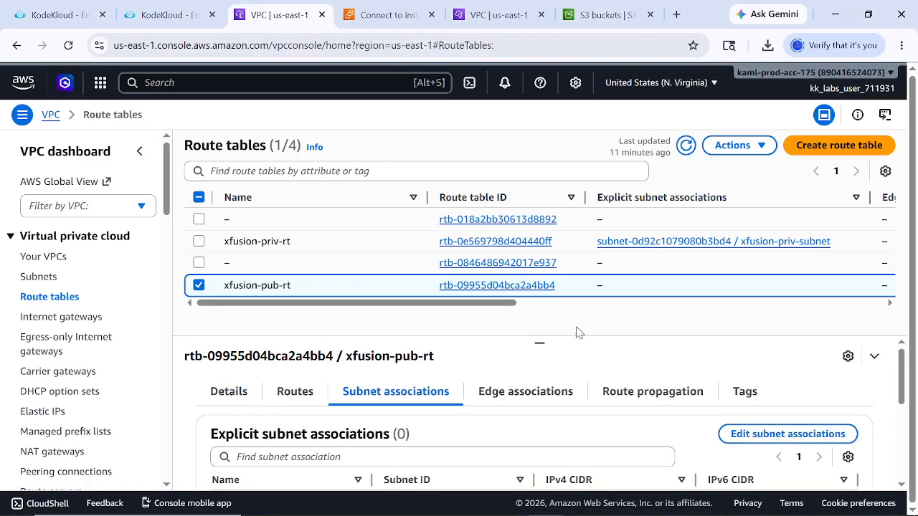
scroll(783, 382, down, 3)
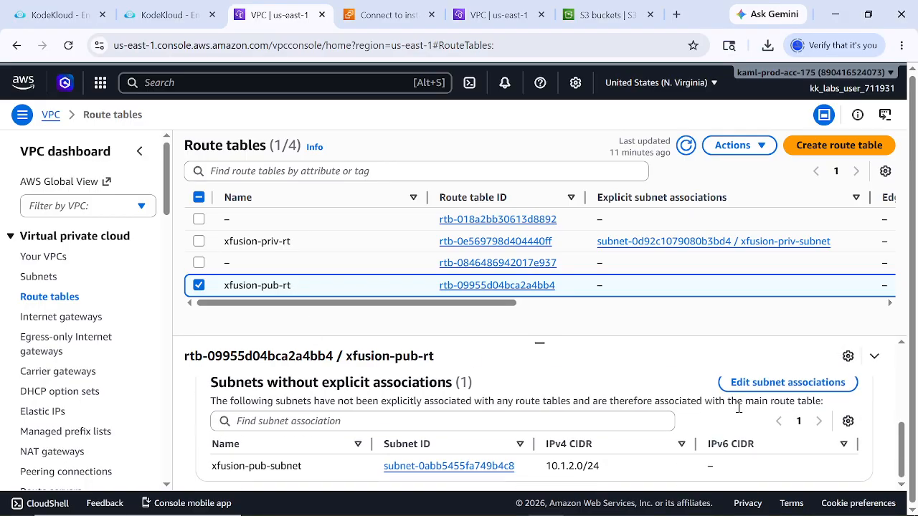
scroll(739, 406, up, 3)
scroll(738, 406, down, 1)
scroll(739, 407, down, 2)
scroll(739, 406, up, 2)
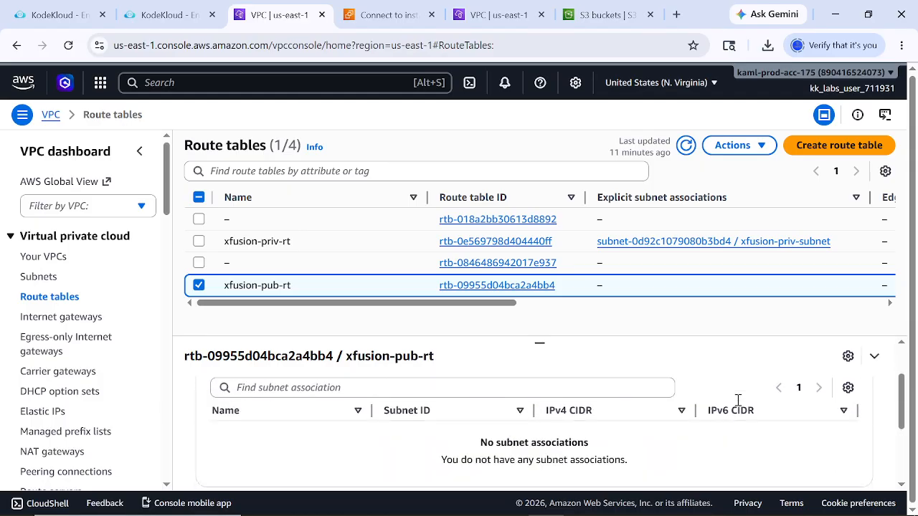
scroll(751, 437, up, 2)
click(758, 435)
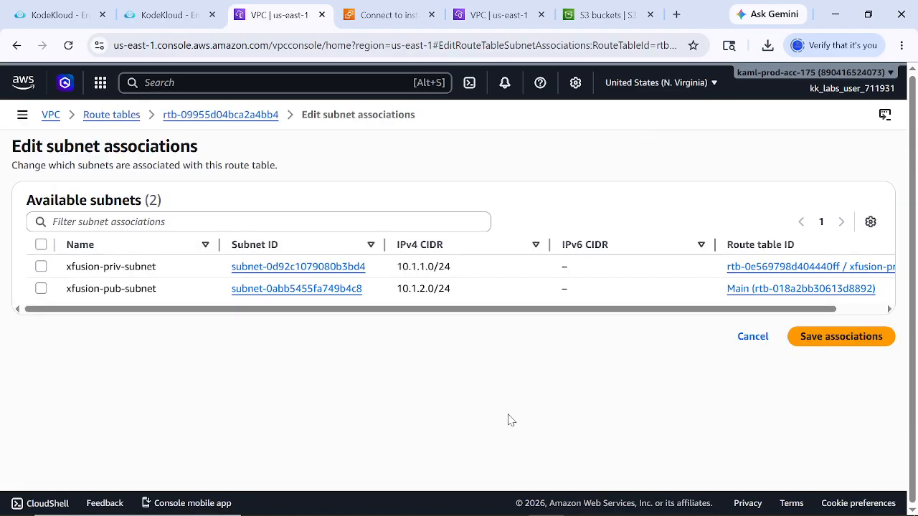
click(40, 288)
click(801, 420)
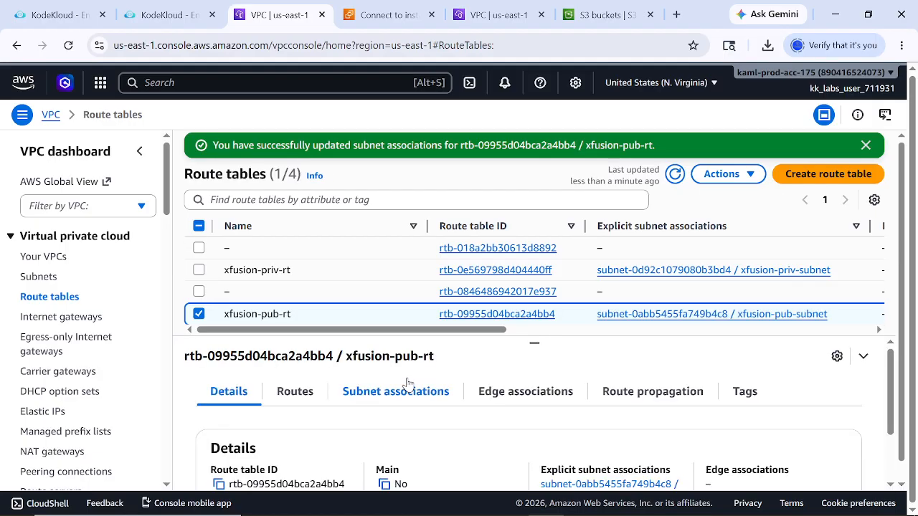
scroll(440, 409, down, 1)
scroll(440, 412, up, 2)
Reload the connection page of xfusion-nat-instance and connect using its public IPv4 address and username ec2-user
click(394, 16)
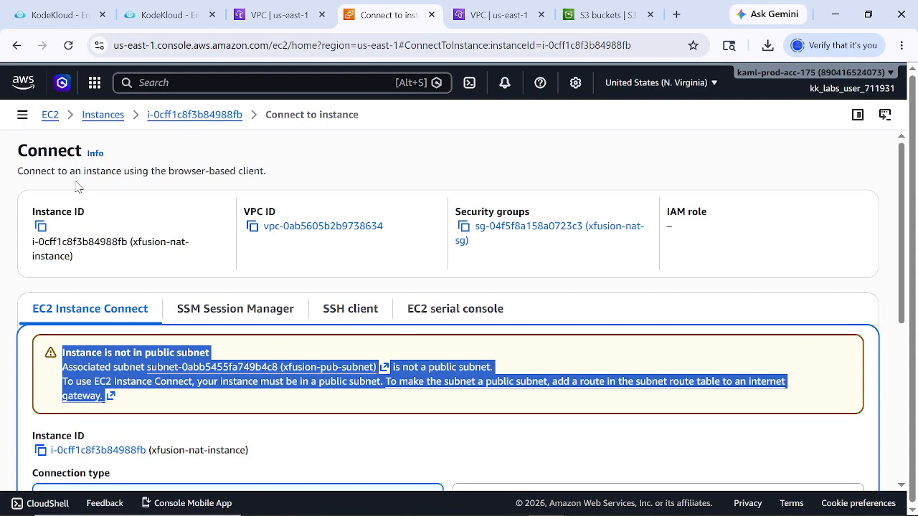
click(68, 46)
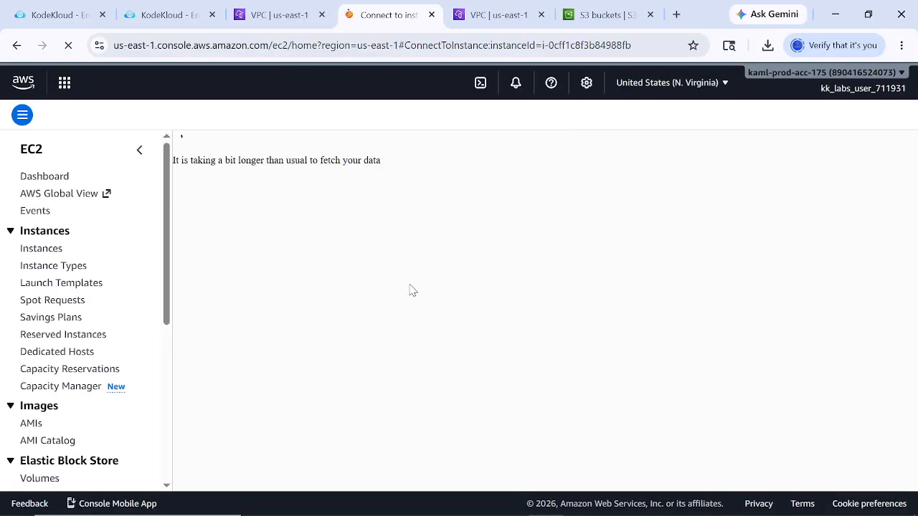
scroll(297, 336, down, 3)
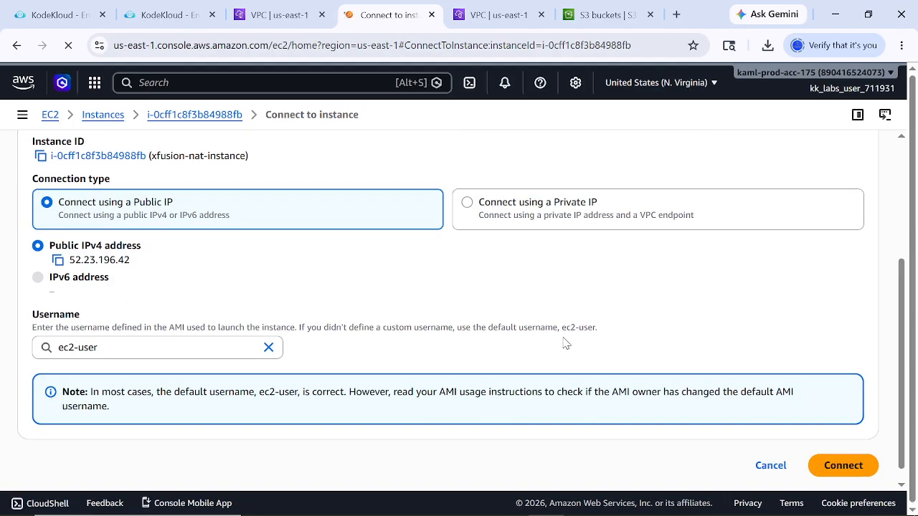
click(816, 457)
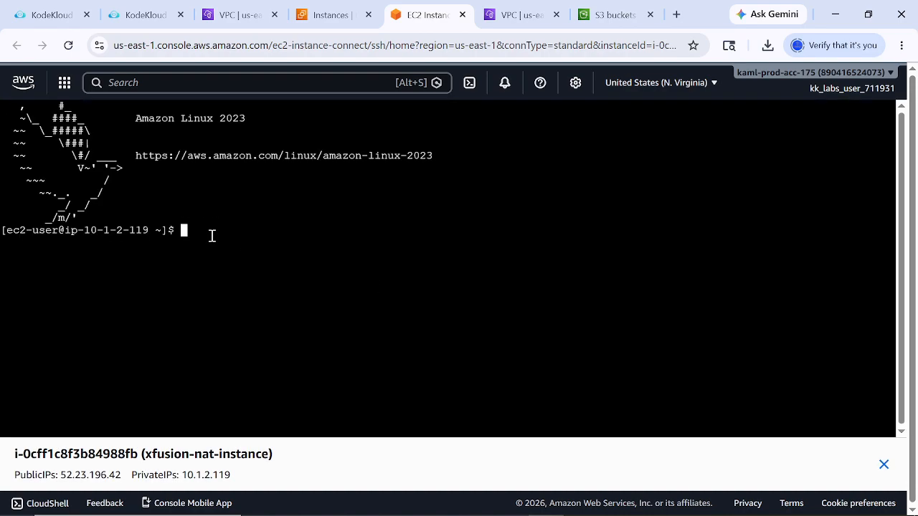
Run sudo yum update on the NAT instance and install the iptables-services package
text(sudo yum update)
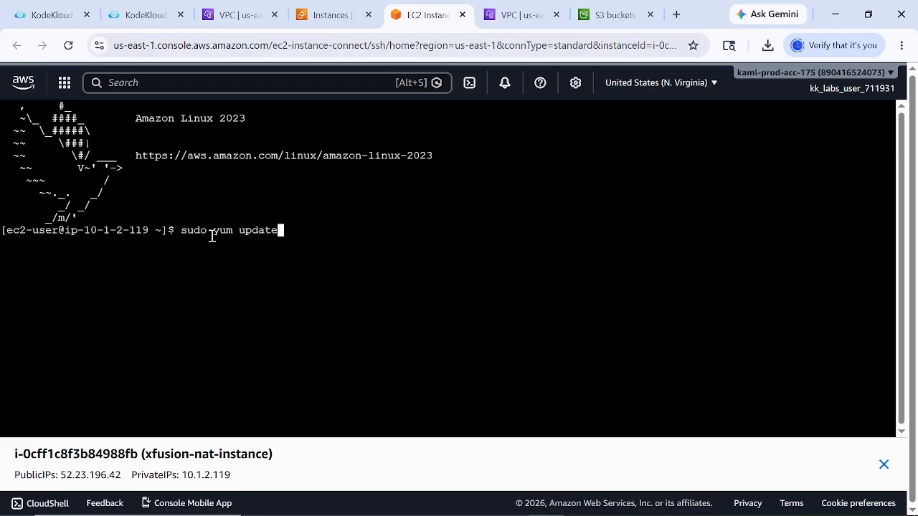
key(Return)
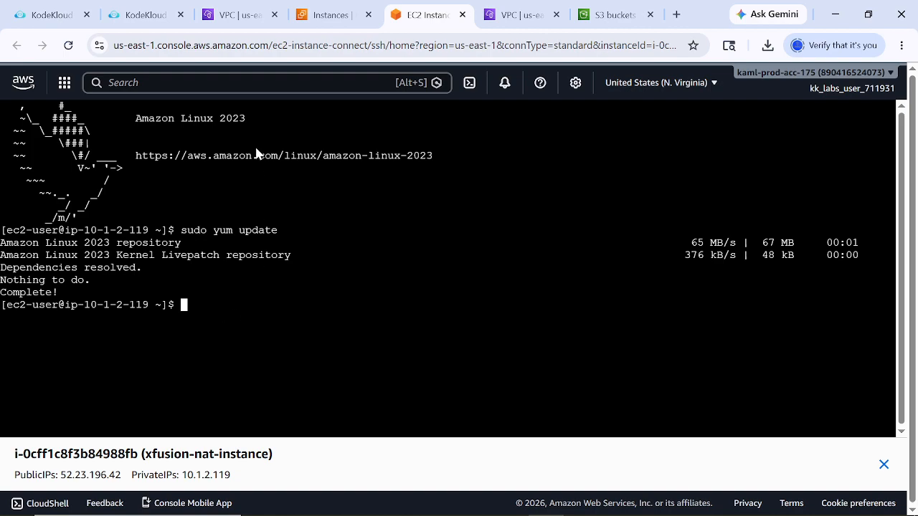
key(ctrl+v)
key(Return)
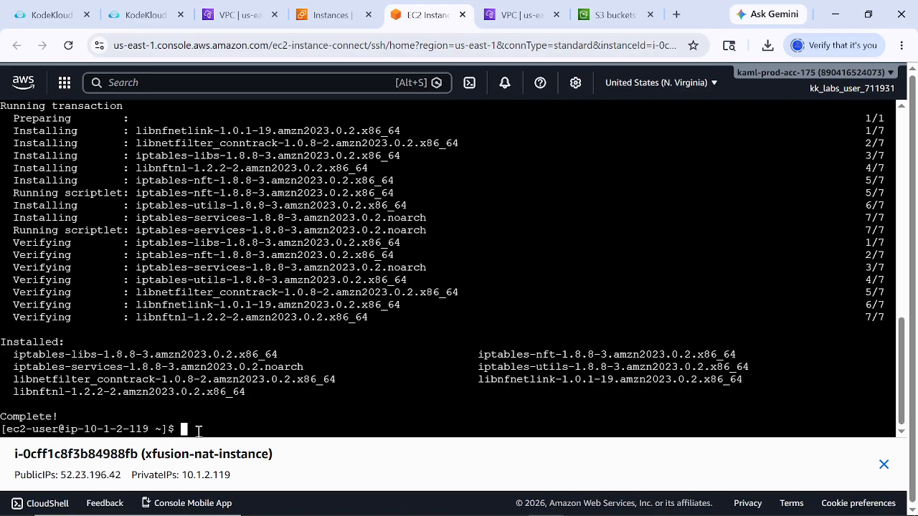
Write net.ipv4.ip_forward=1 to /etc/sysctl.d/nat.conf, load it with sysctl -p, and check the setting with cat /proc/sys/net/ipv4/ip_forward
key(ctrl+v)
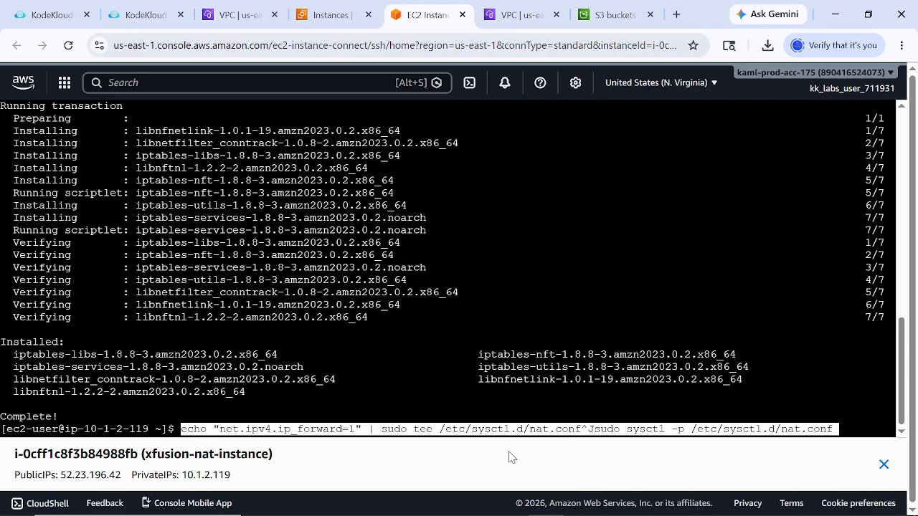
key(Return)
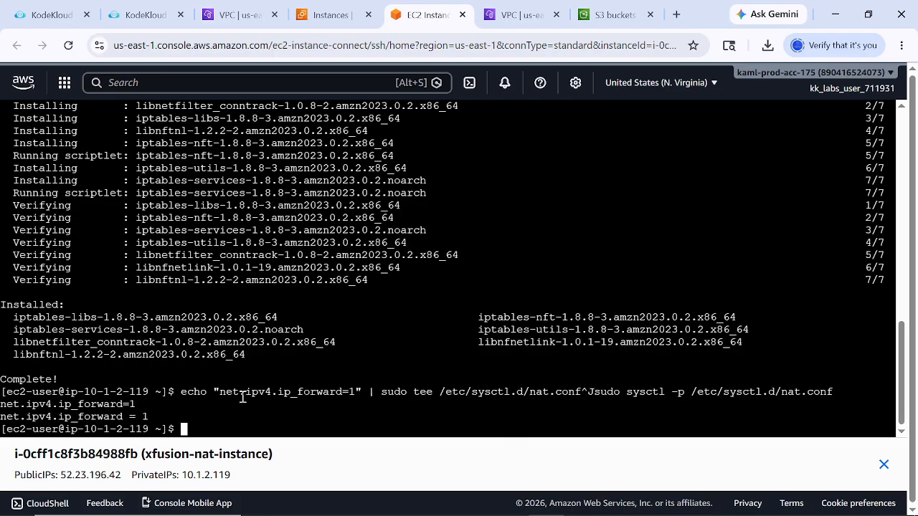
click(295, 515)
click(352, 357)
key(ctrl+v)
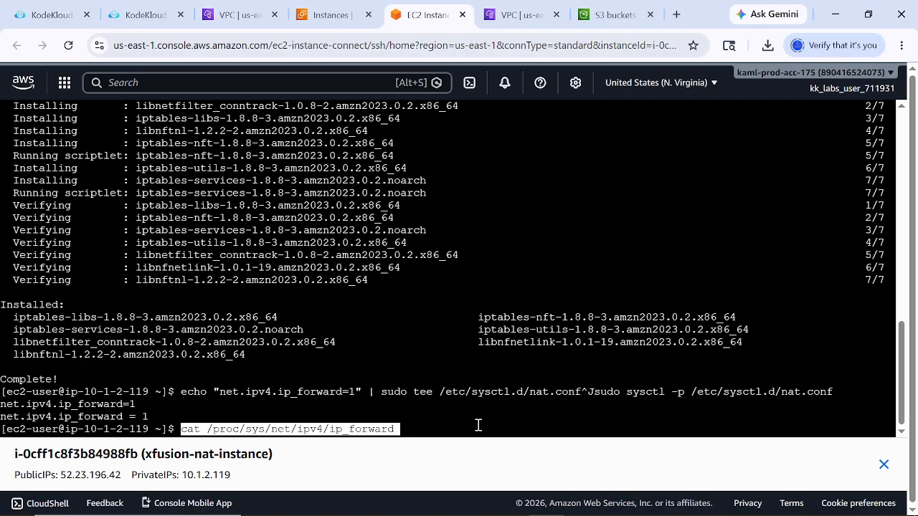
key(Return)
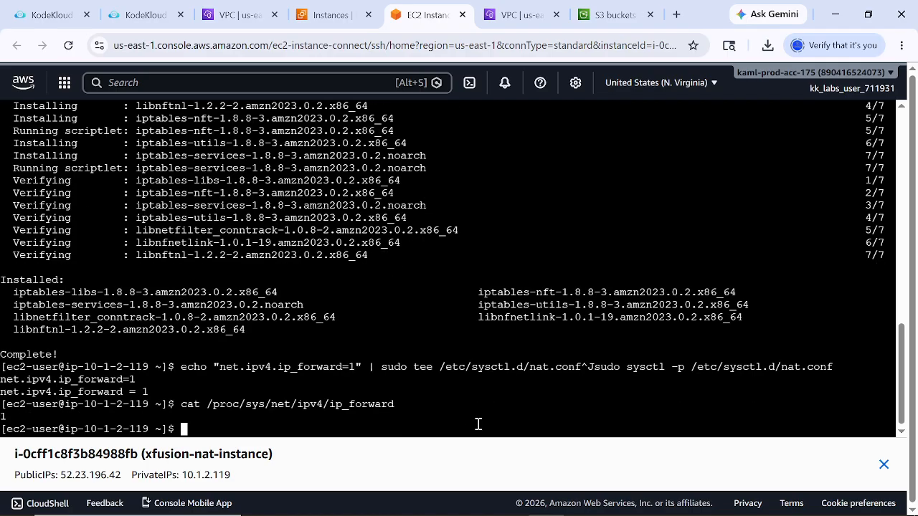
Run ip link show on the NAT instance to identify its network interface name
key(alt+Tab)
click(276, 276)
text(ip link show)
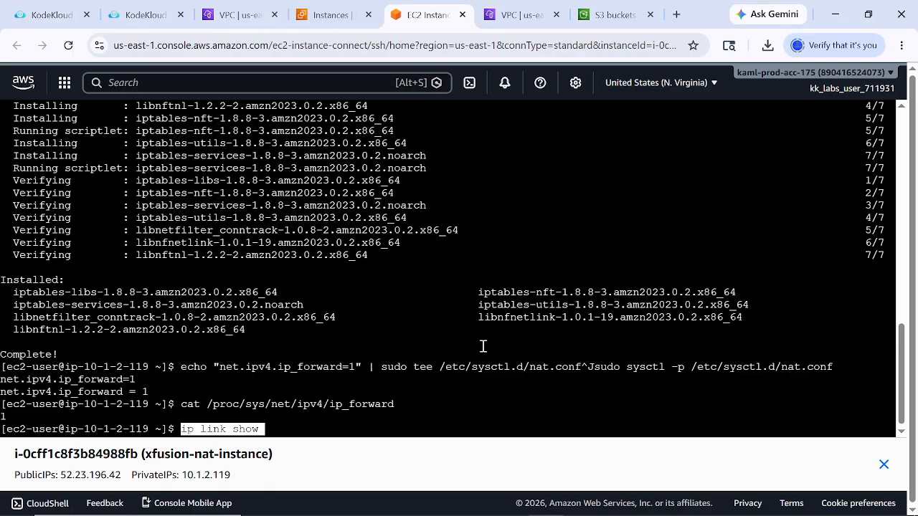
key(Return)
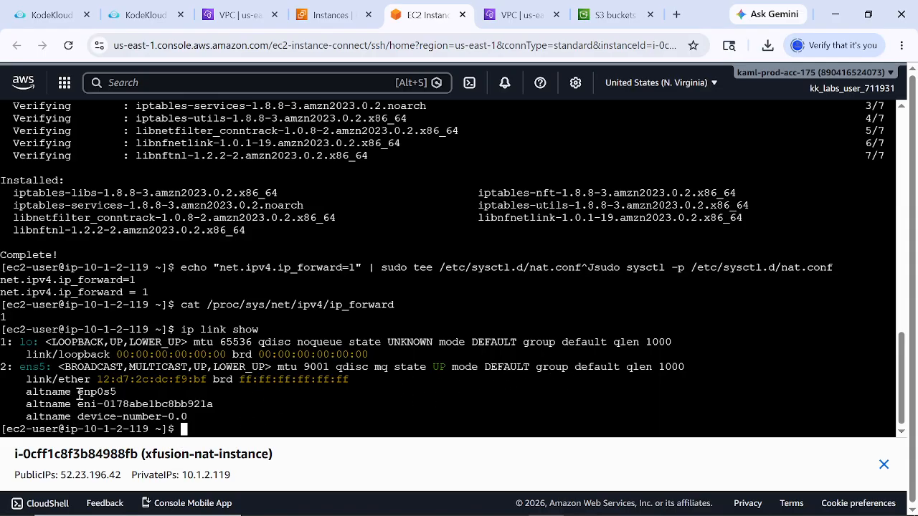
drag(77, 392, 114, 392)
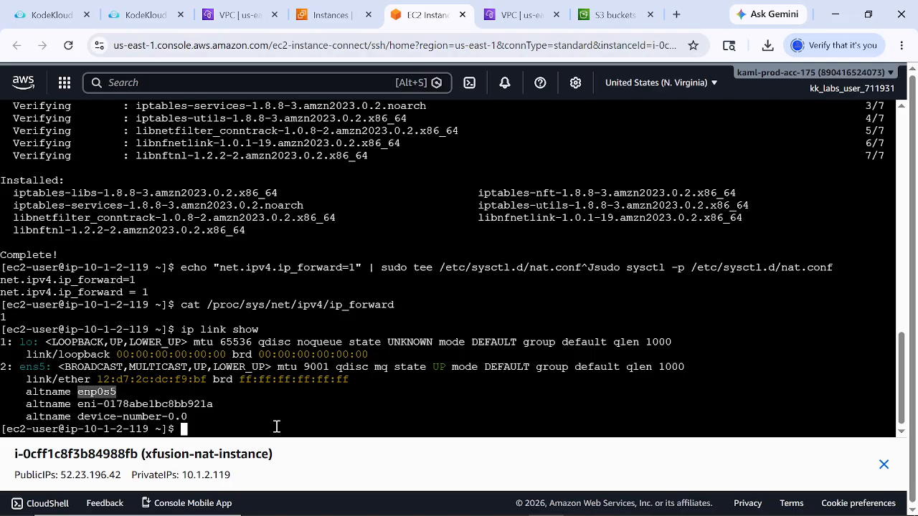
List the NAT table's POSTROUTING rules with sudo iptables -t nat -L POSTROUTING -v -n, and all its chains with sudo iptables -t nat -L -v -n
key(alt+Tab)
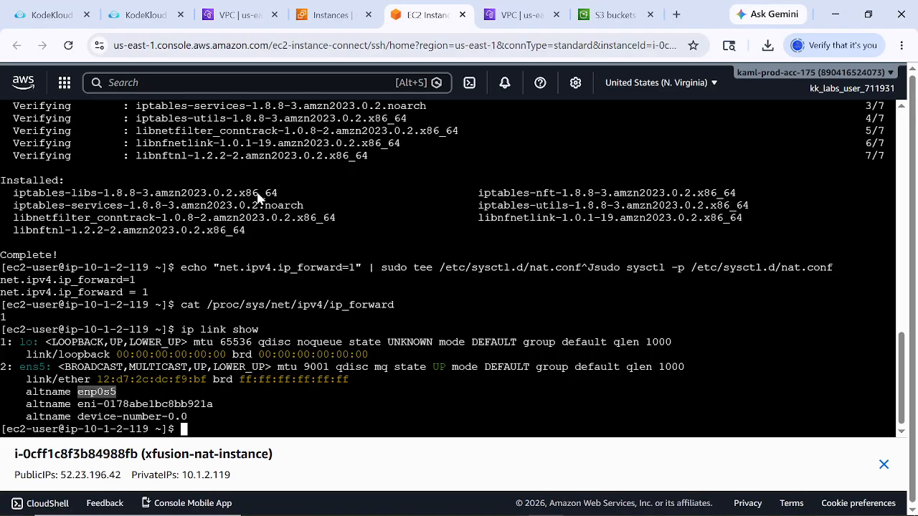
click(569, 346)
text(sudo iptables -t nat -L POSTROUTING -v -n)
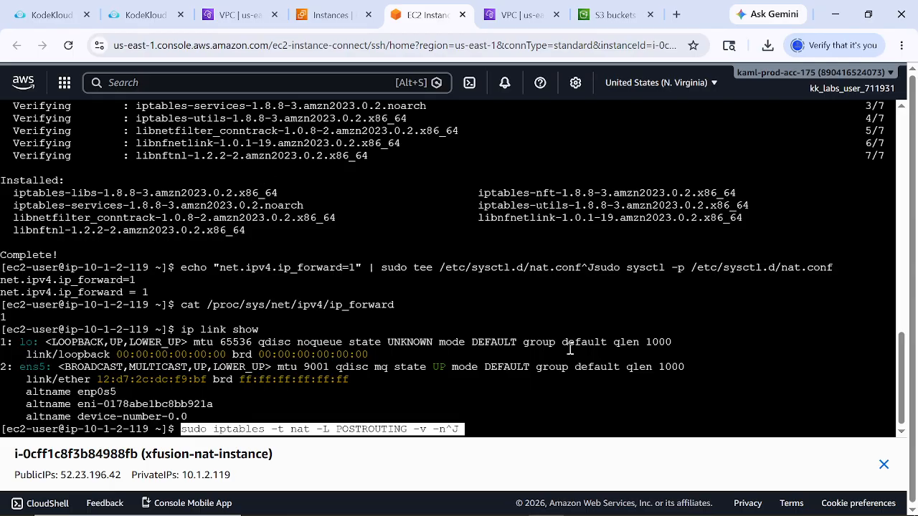
key(Return)
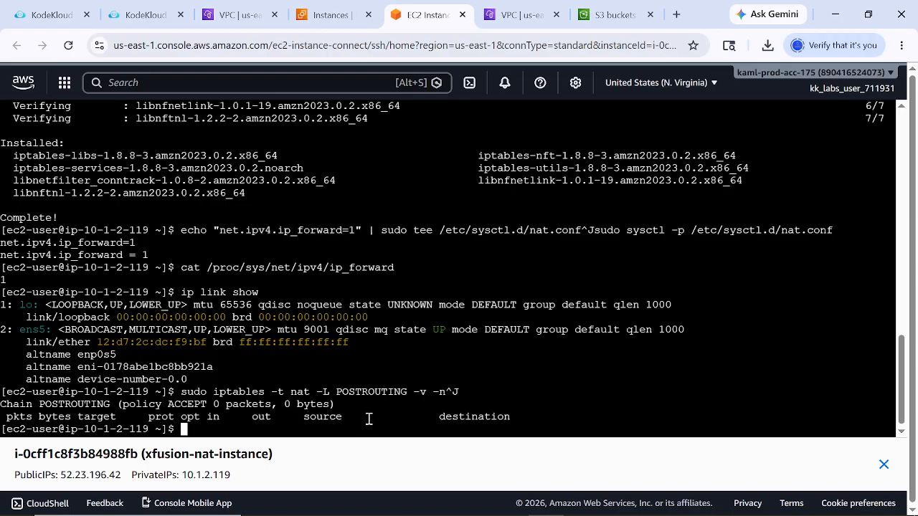
key(alt+Tab)
key(alt+Tab)
text(sudo iptables -t nat -L -v -n)
key(Return)
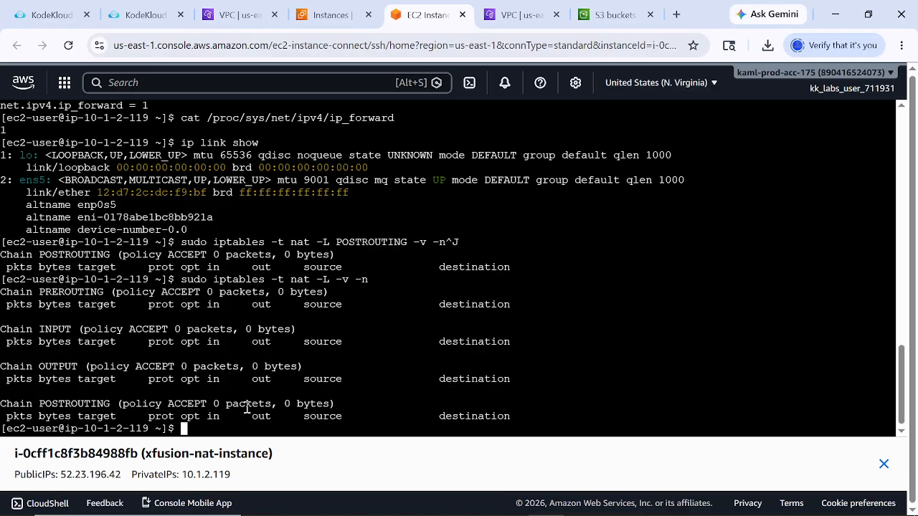
Review the KodeKloud task instructions for the test file name and the S3 bucket where it must appear
click(610, 14)
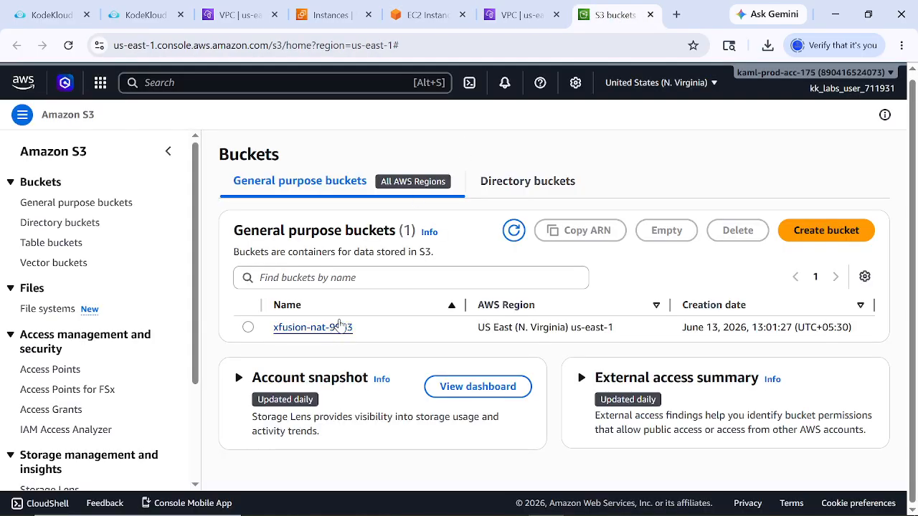
click(143, 14)
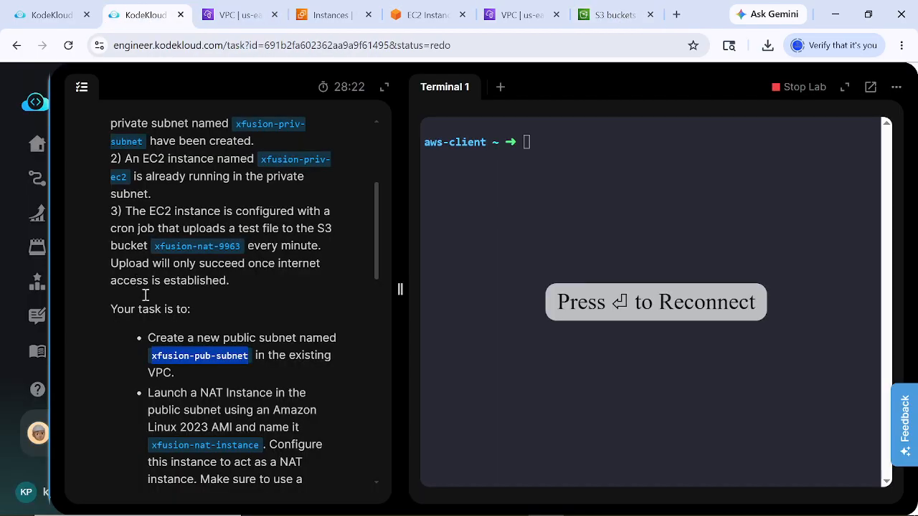
click(237, 373)
scroll(236, 372, down, 4)
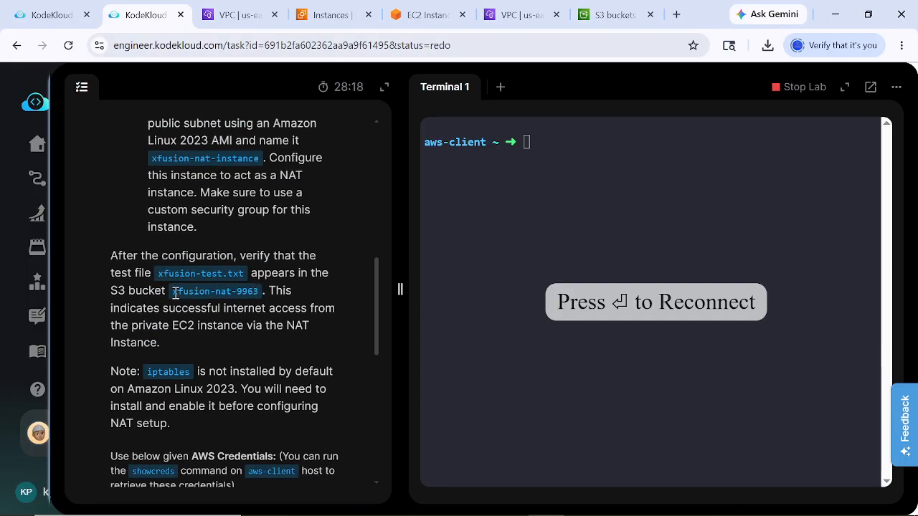
drag(172, 291, 260, 290)
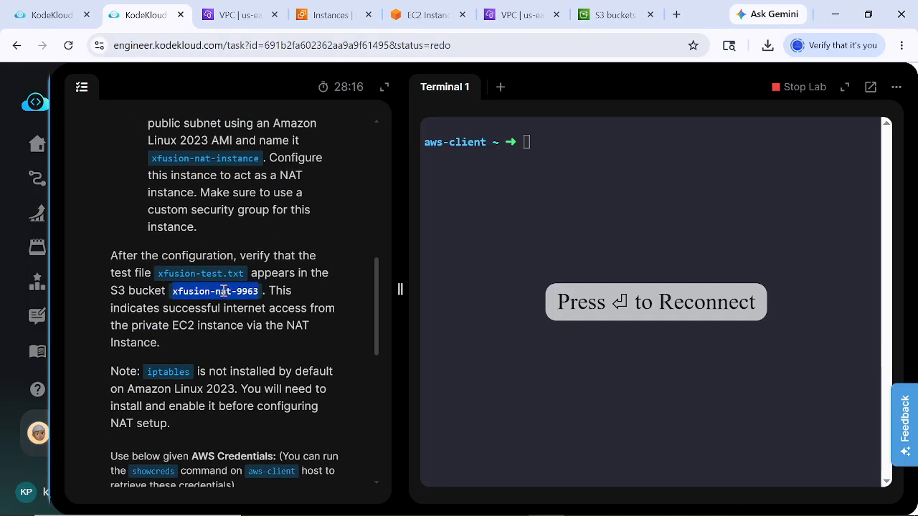
click(330, 301)
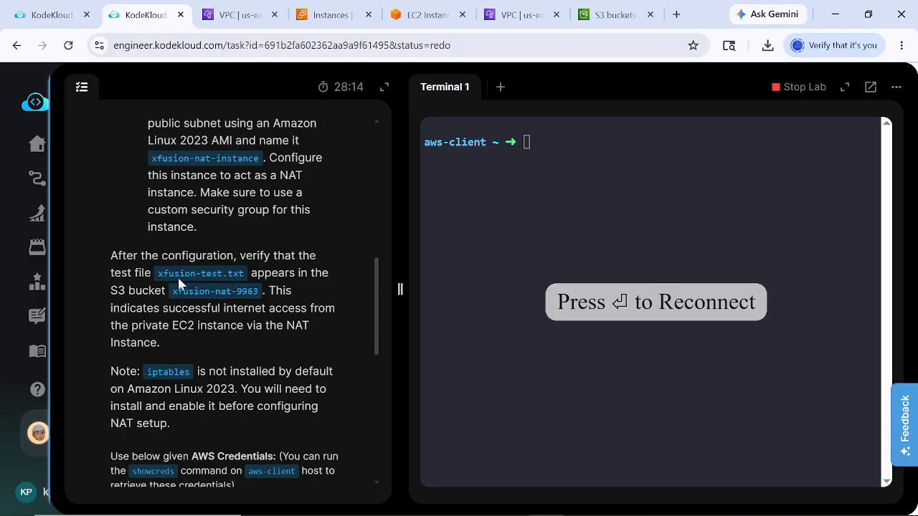
drag(156, 273, 248, 281)
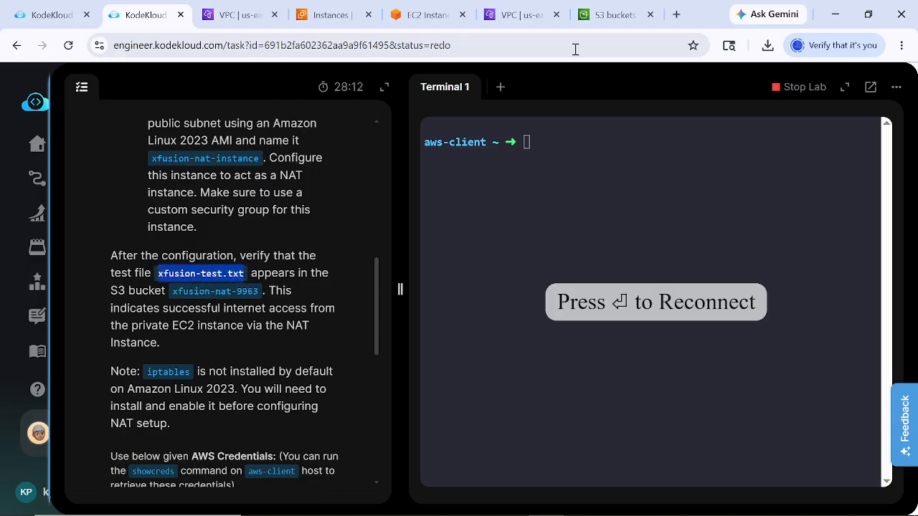
Open the S3 bucket xfusion-nat-9963 and refresh its object list repeatedly to check for xfusion-test.txt
click(613, 16)
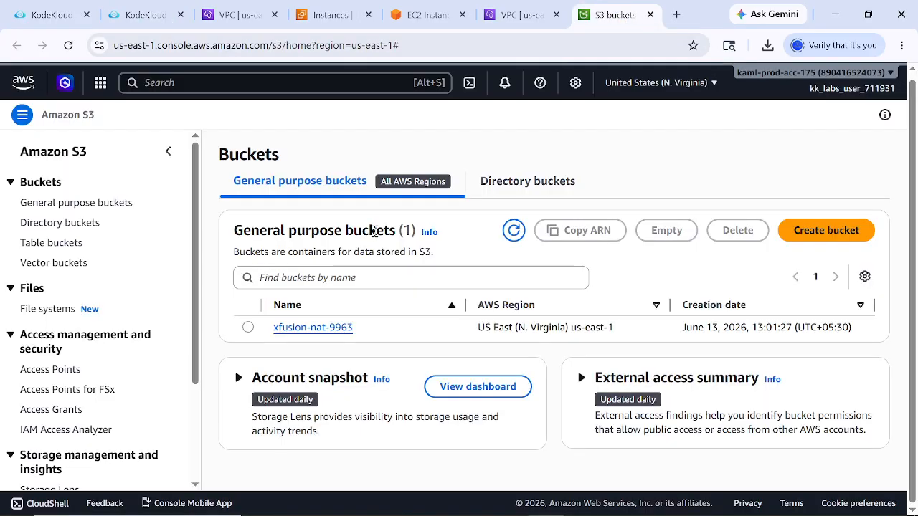
click(514, 233)
click(334, 329)
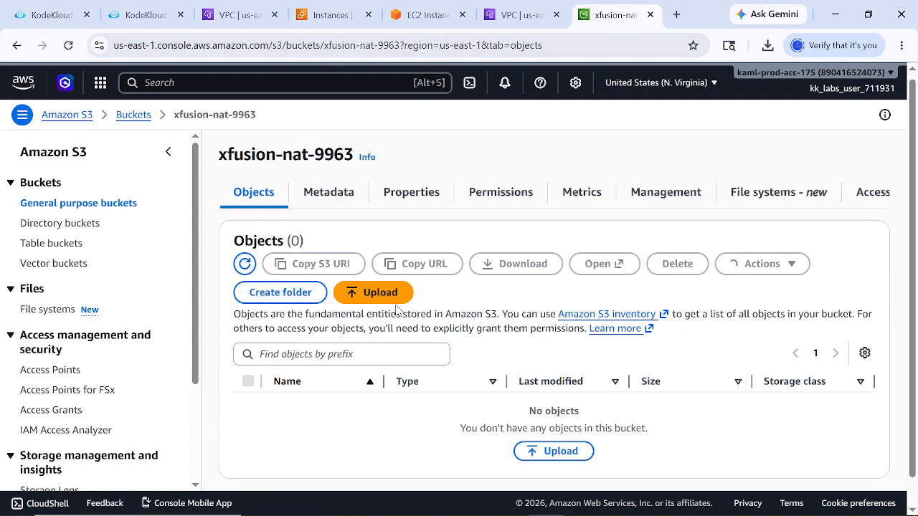
click(244, 264)
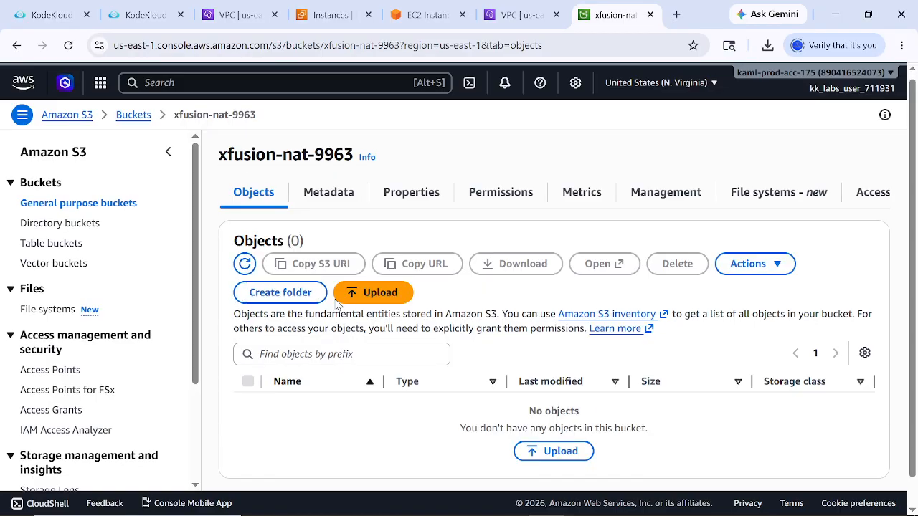
click(245, 264)
click(244, 264)
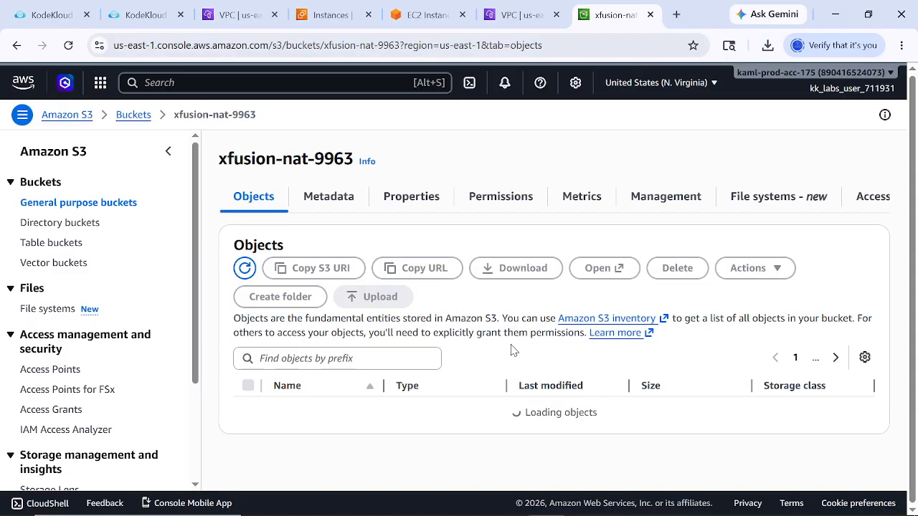
click(245, 265)
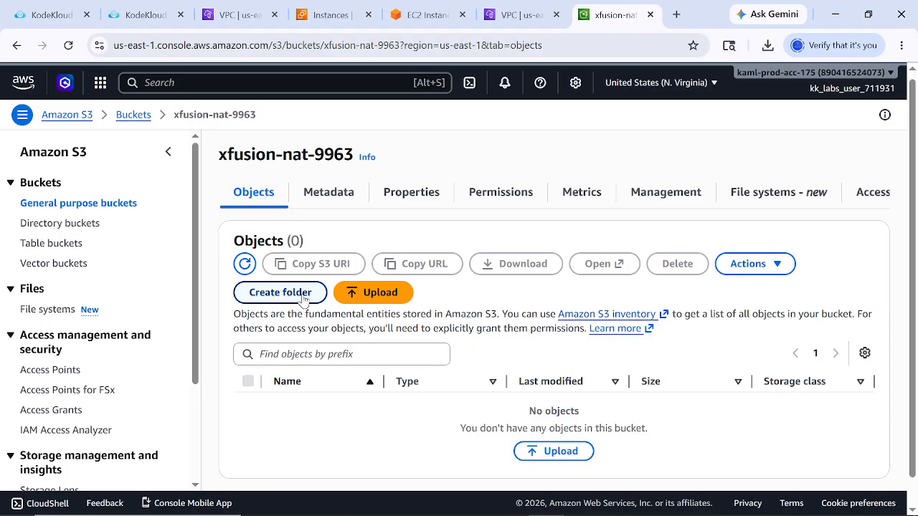
click(245, 264)
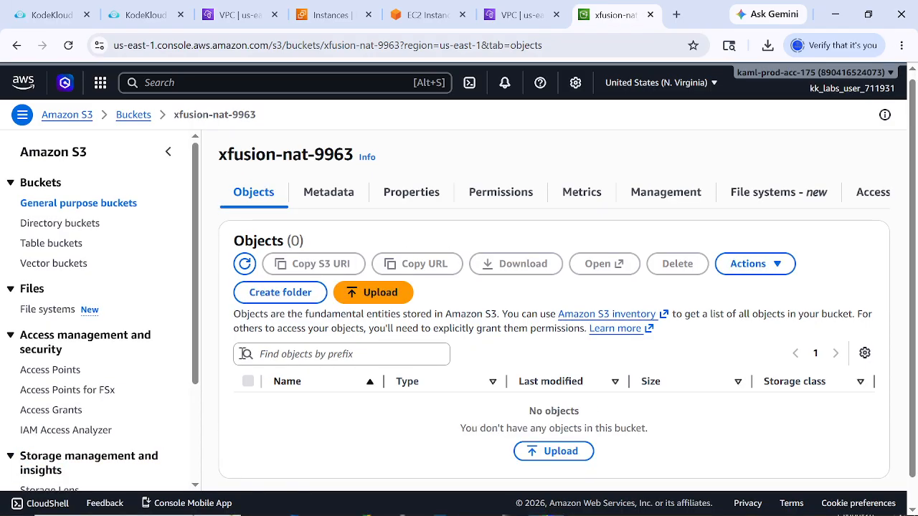
click(251, 270)
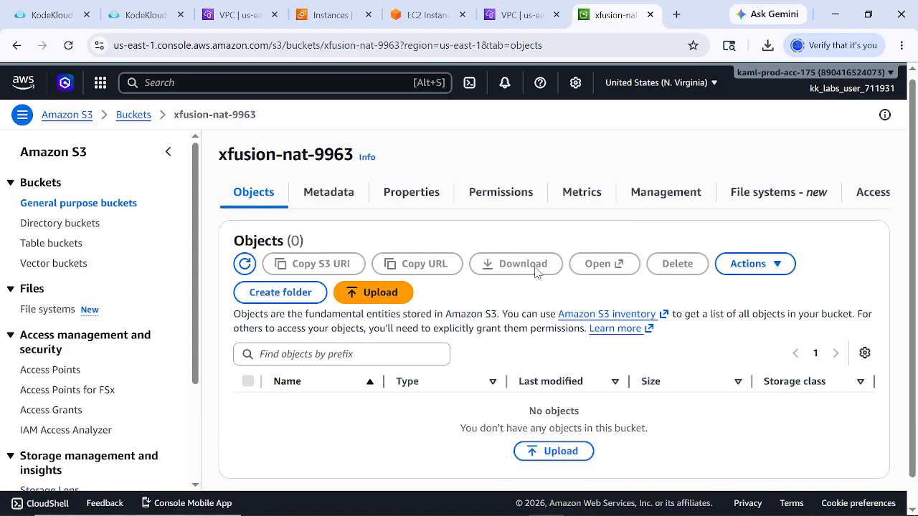
click(244, 264)
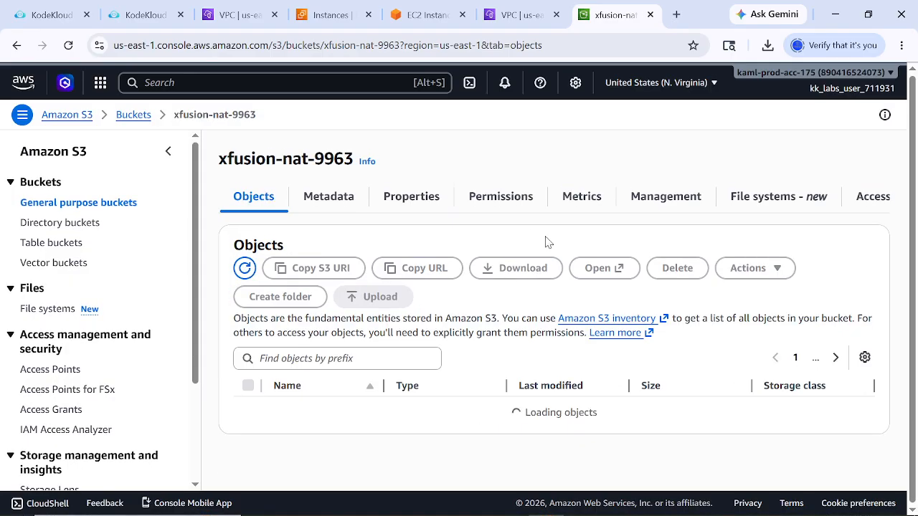
click(245, 267)
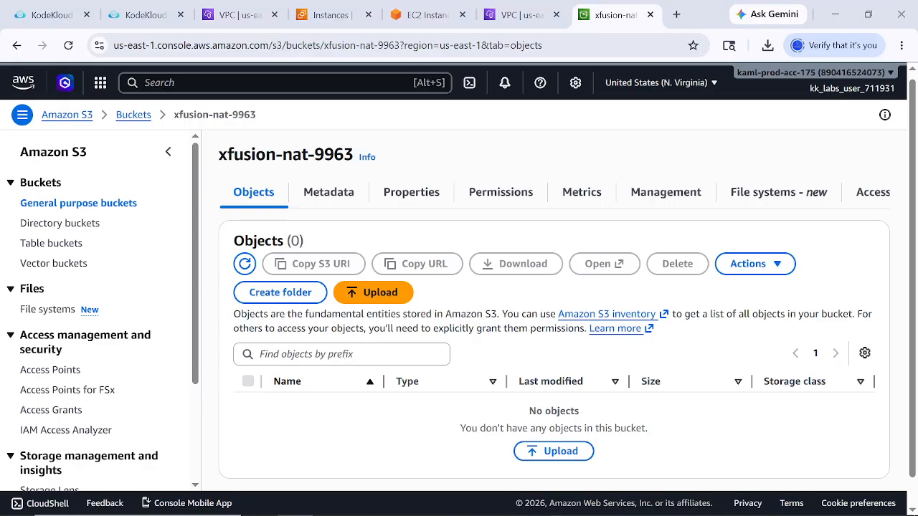
Add the NAT rule on the instance with sudo iptables -t nat -A POSTROUTING -o ens5 -j MASQUERADE
click(424, 14)
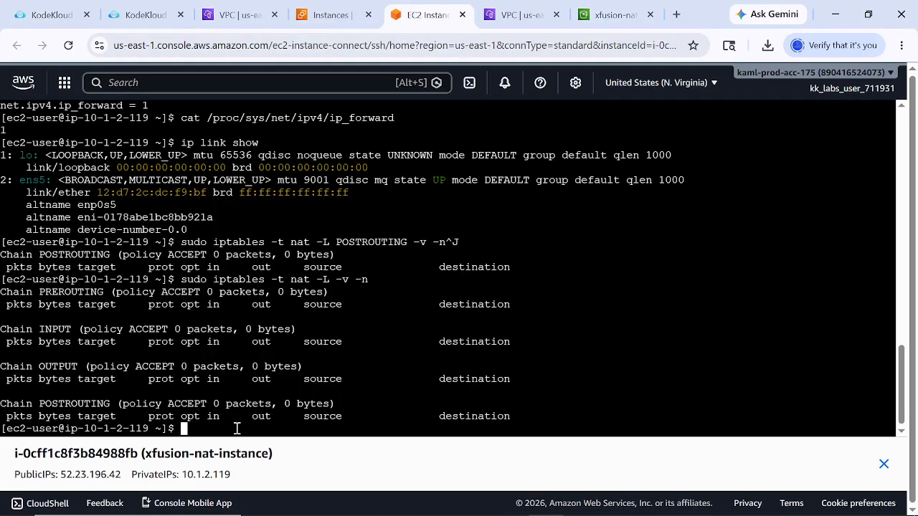
text(sudo iptables -t nat -A POSTROUTING -o ens5 -j MASQUERADE)
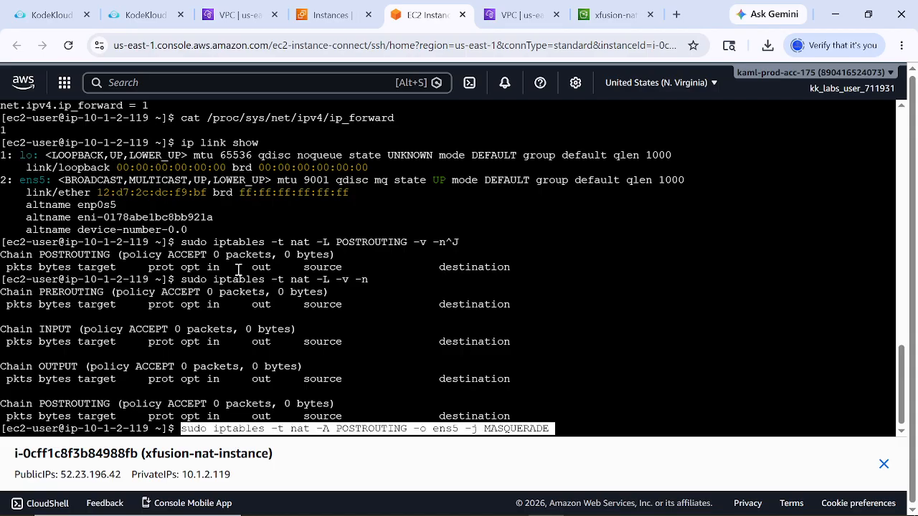
key(Return)
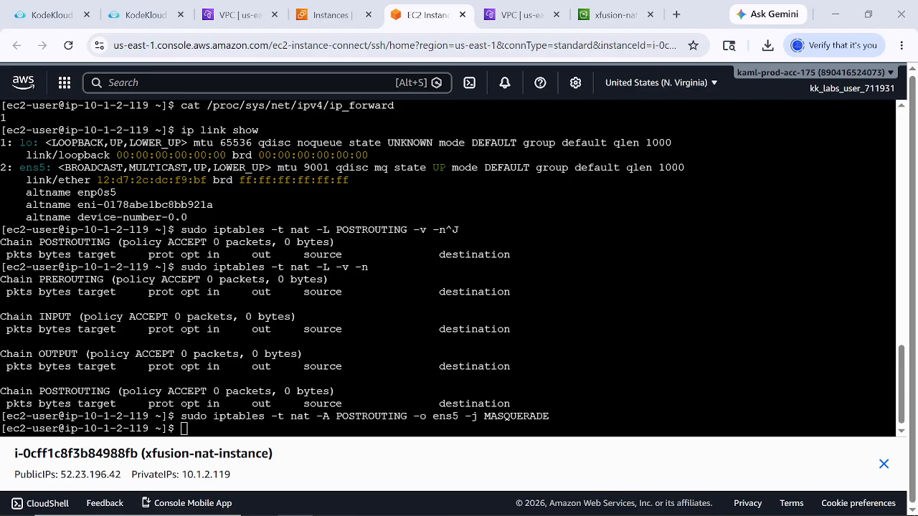
Run one multi-line command block on the NAT instance that saves the iptables rules and enables and starts the iptables service
click(300, 428)
text(sudo service iptables save sudo systemctl enable iptables sudo systemctl start iptables)
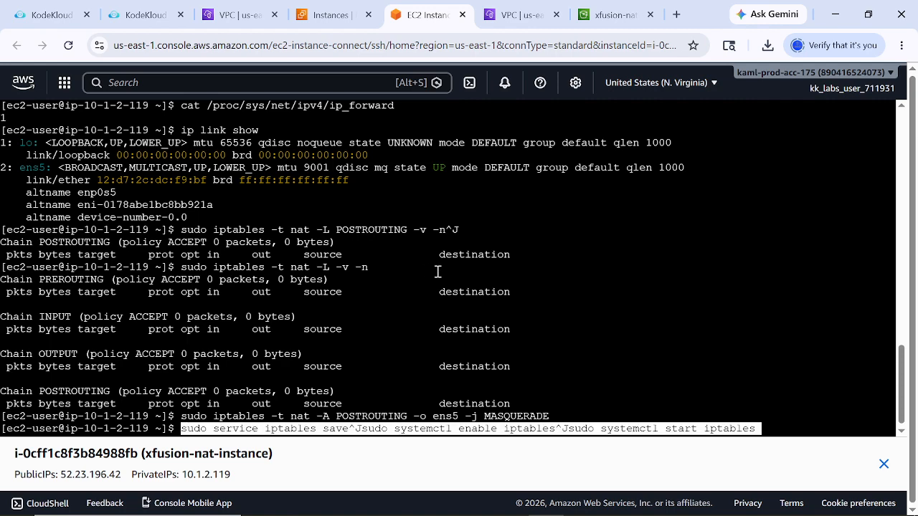
key(Return)
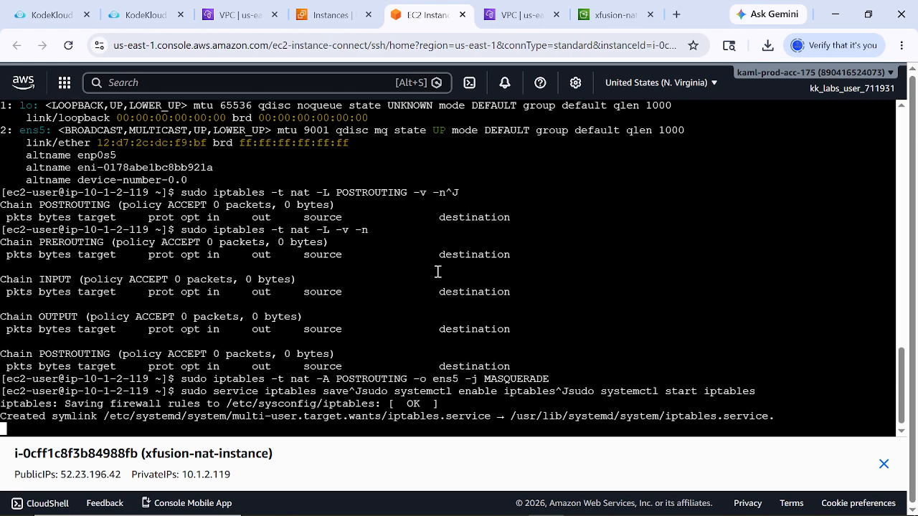
Run sudo service iptables save, sudo systemctl enable iptables and sudo systemctl start iptables as separate commands
key(alt+Tab)
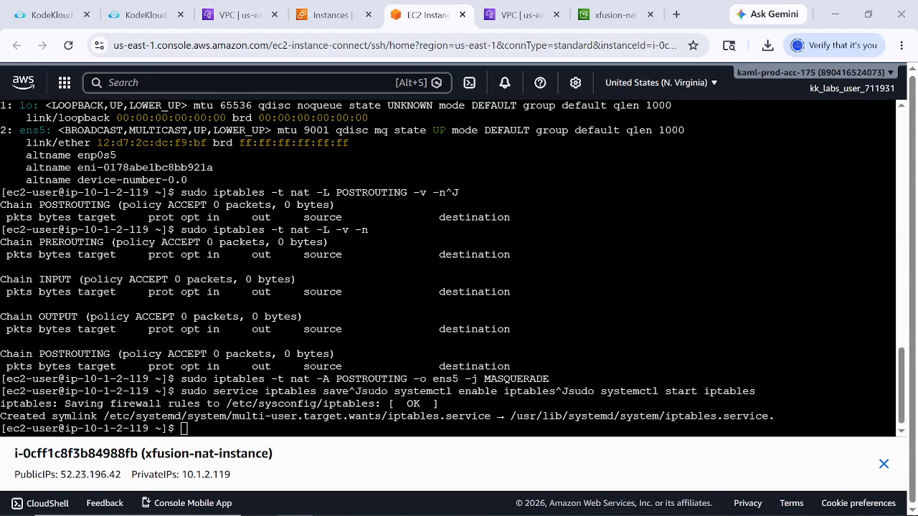
key(alt+Tab)
text(sudo service iptables save)
key(Return)
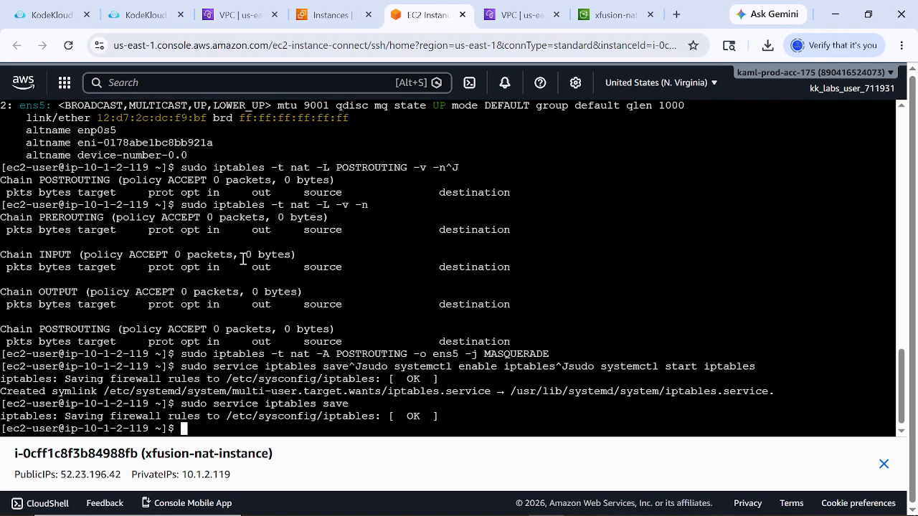
key(alt+Tab)
key(alt+Tab)
text(sudo systemctl enable iptables)
key(Return)
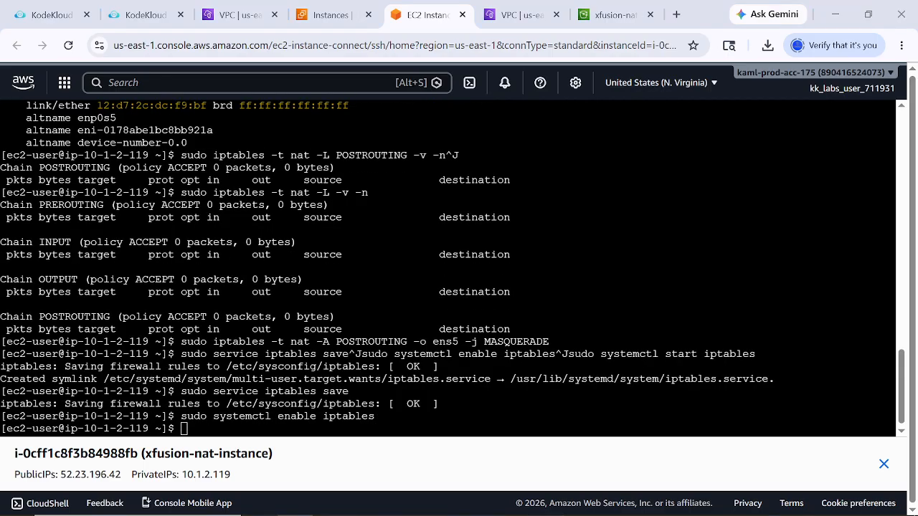
key(alt+Tab)
text(sudo systemctl start iptables)
key(Return)
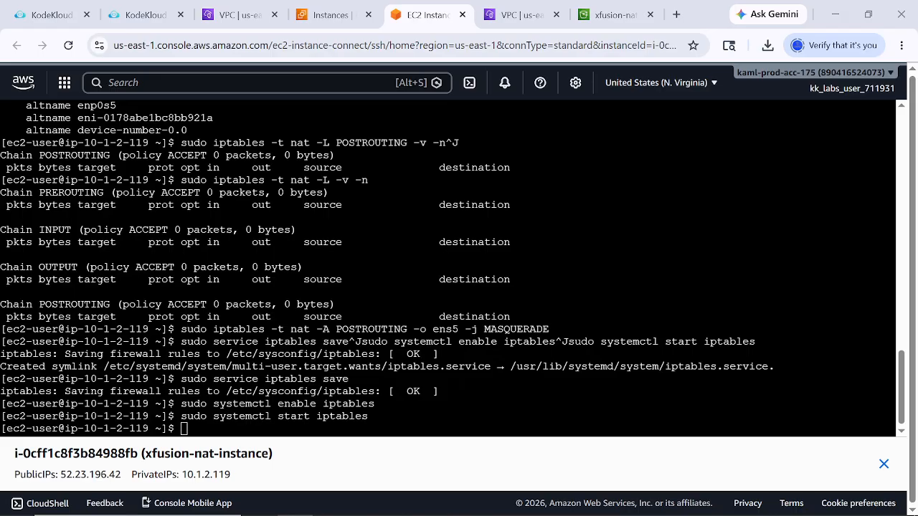
Run sudo iptables -t nat -L -v and check the output interface of the MASQUERADE rule
click(367, 358)
text(sudo iptables -t nat -L -v)
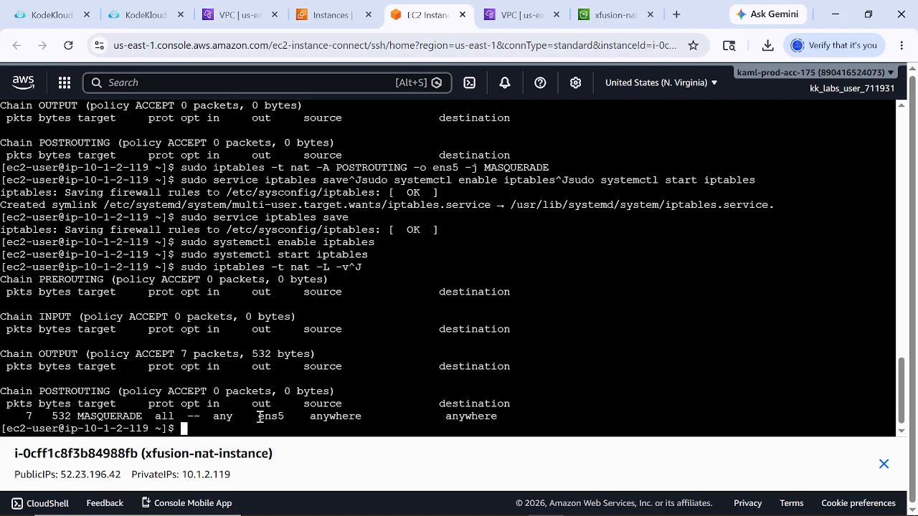
drag(259, 415, 285, 416)
drag(624, 278, 635, 287)
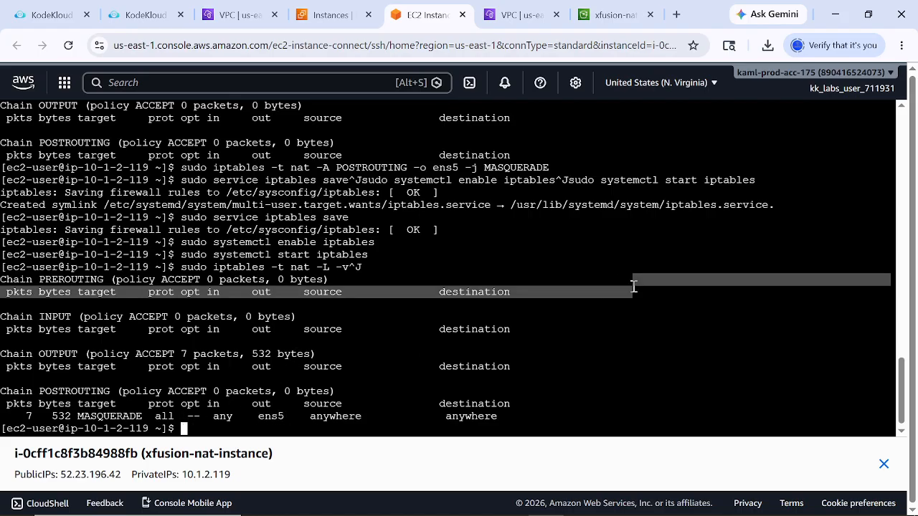
Return to the xfusion-nat-9963 bucket and refresh its objects to look for the uploaded test file
click(616, 14)
click(245, 264)
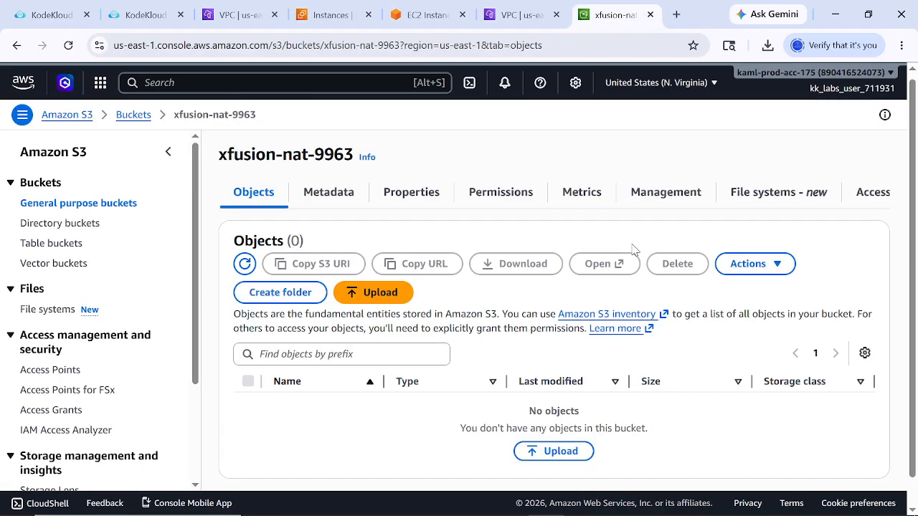
click(244, 264)
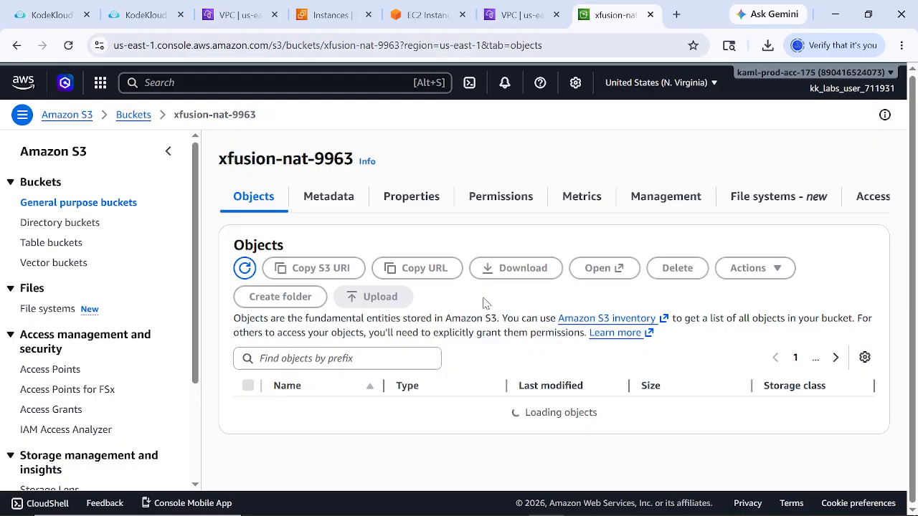
Stop source/destination checking on the xfusion-nat-instance EC2 instance and save the change
click(245, 264)
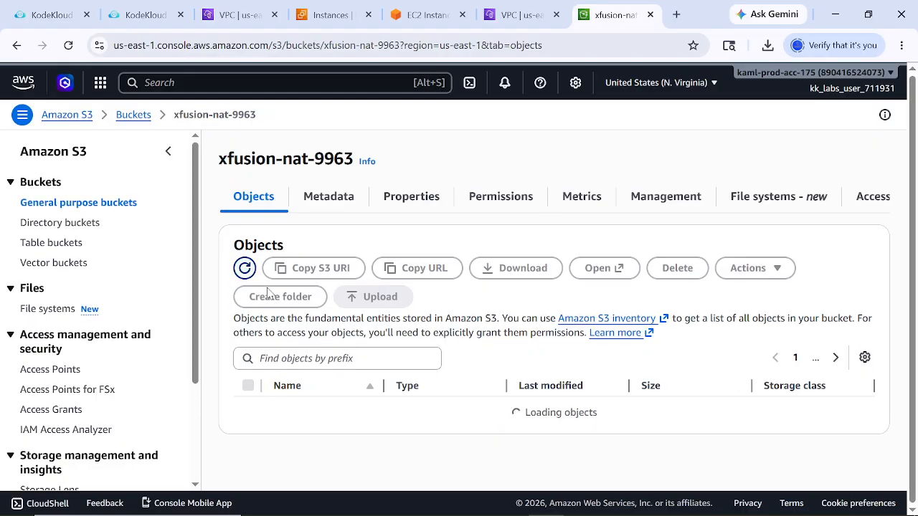
click(424, 14)
click(328, 15)
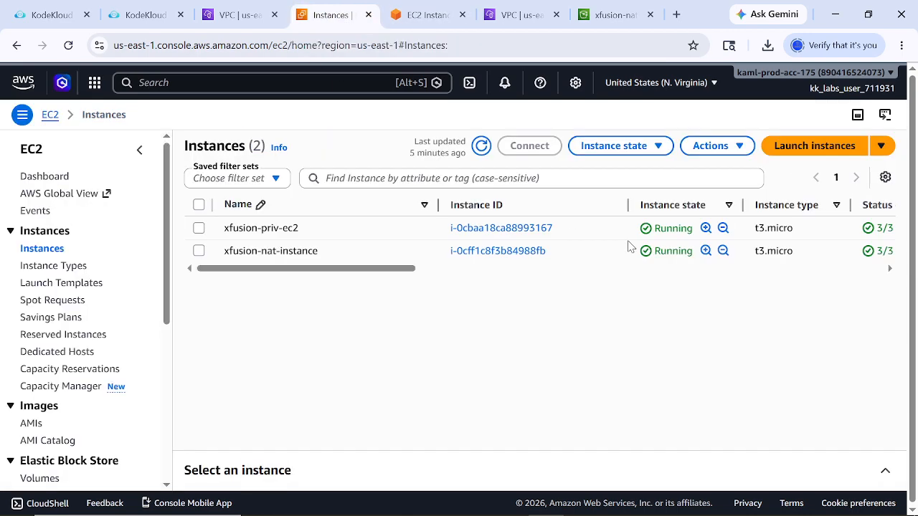
click(199, 252)
click(709, 147)
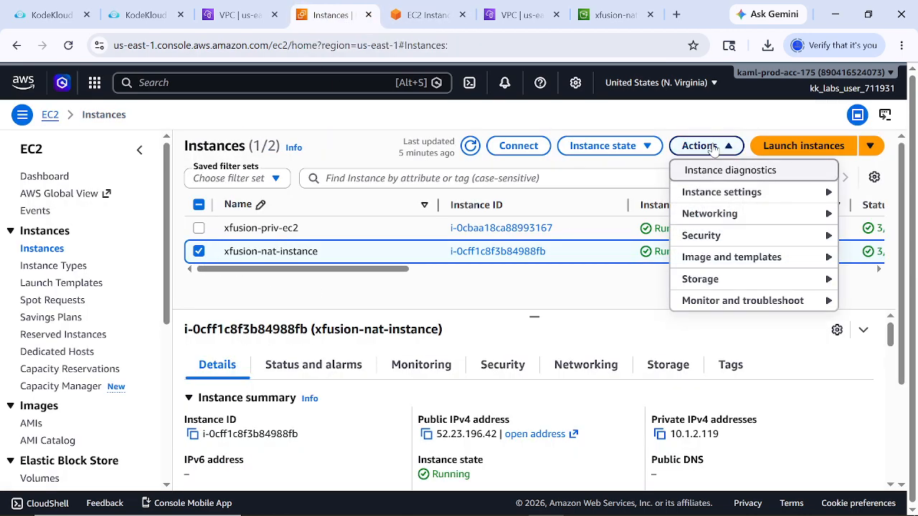
mouse_move(719, 215)
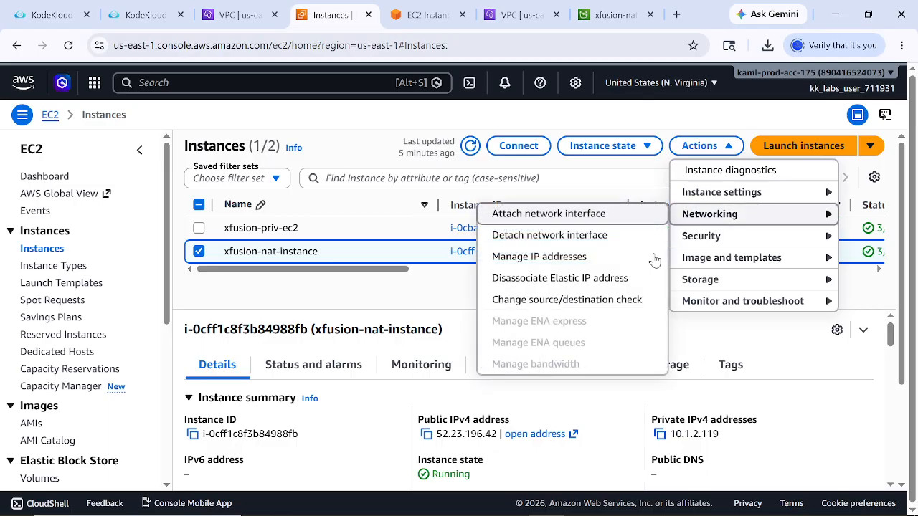
click(548, 301)
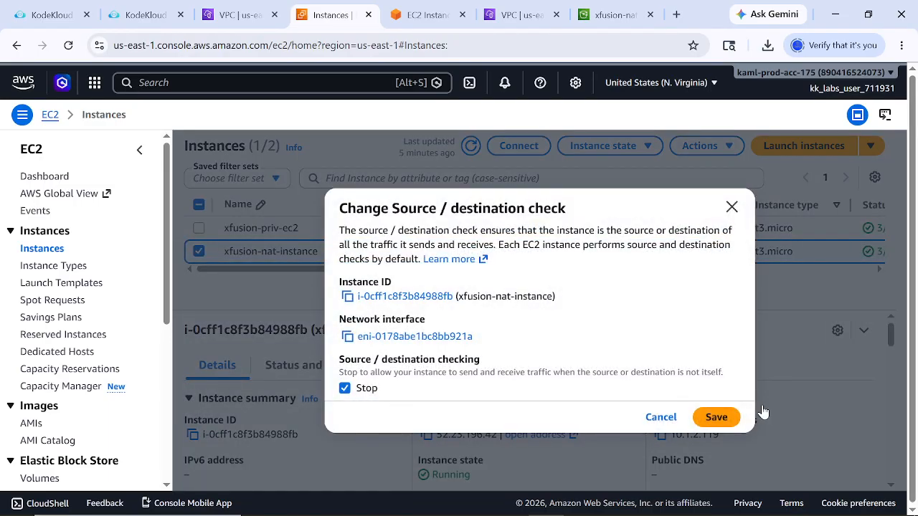
click(718, 417)
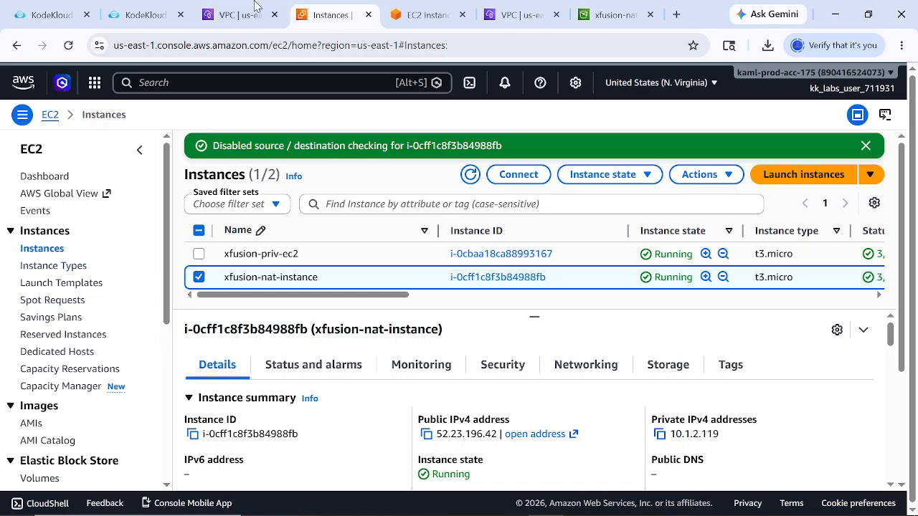
Edit the routes of the xfusion-priv-rt route table and enter 0.0.0.0/0 as the destination of a new route
click(239, 16)
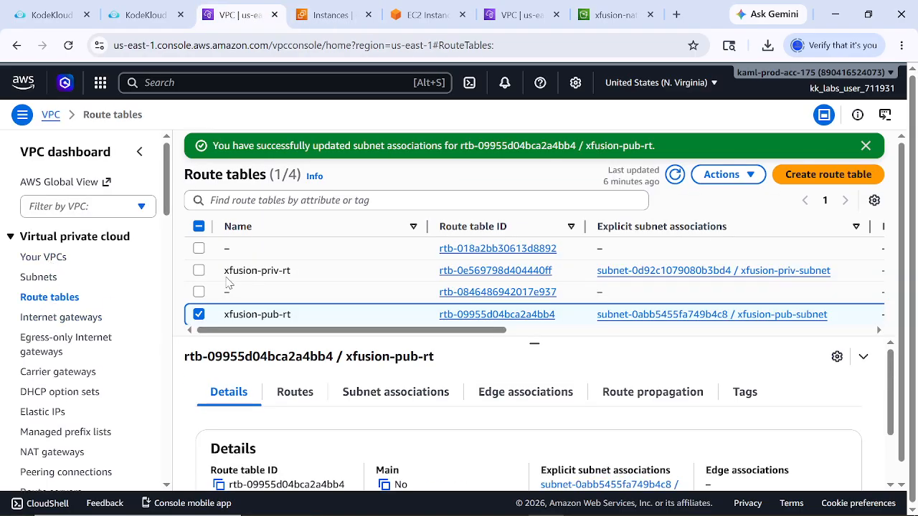
click(198, 315)
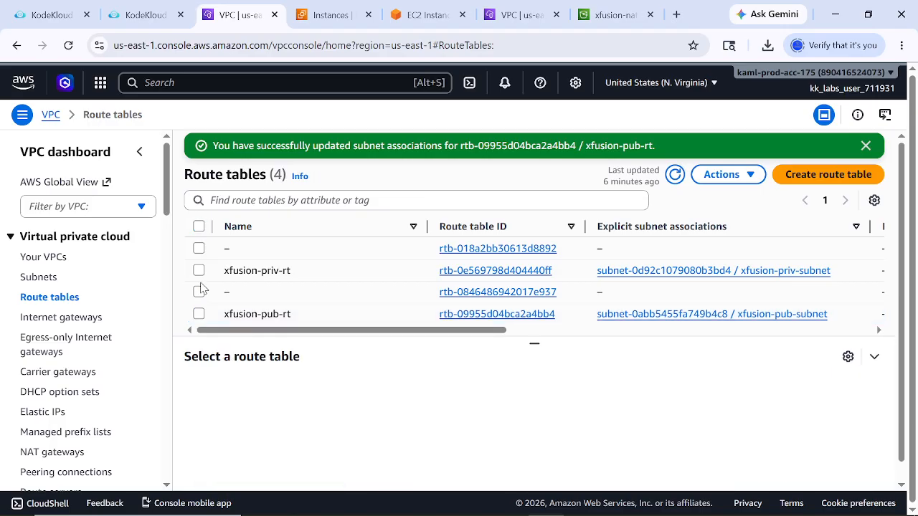
click(199, 270)
click(721, 175)
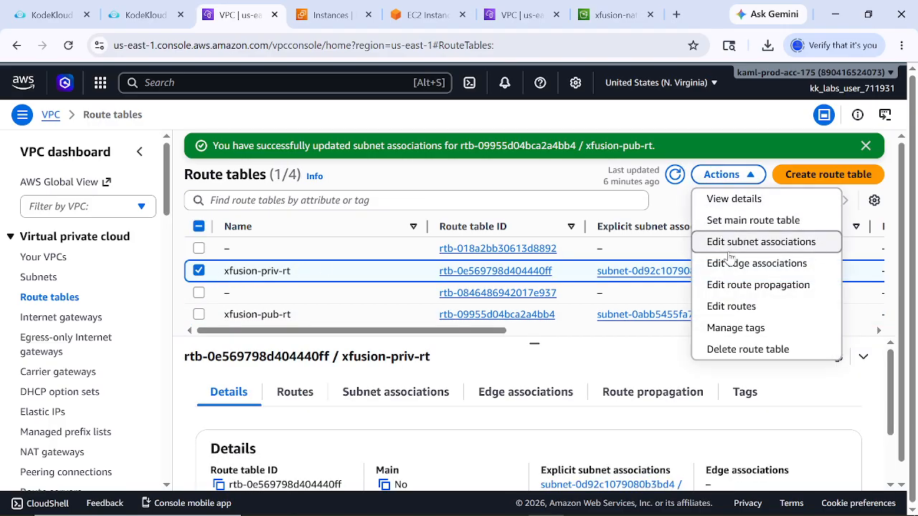
click(731, 303)
click(81, 278)
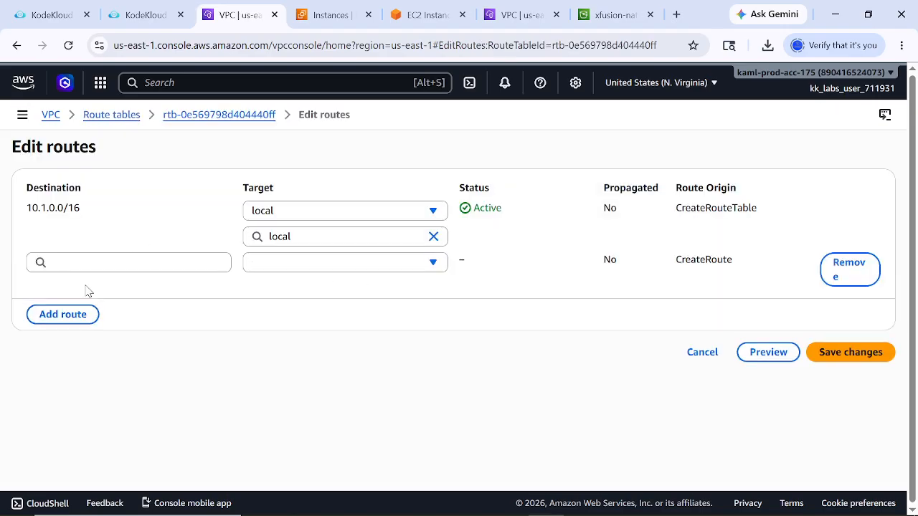
click(88, 266)
click(86, 287)
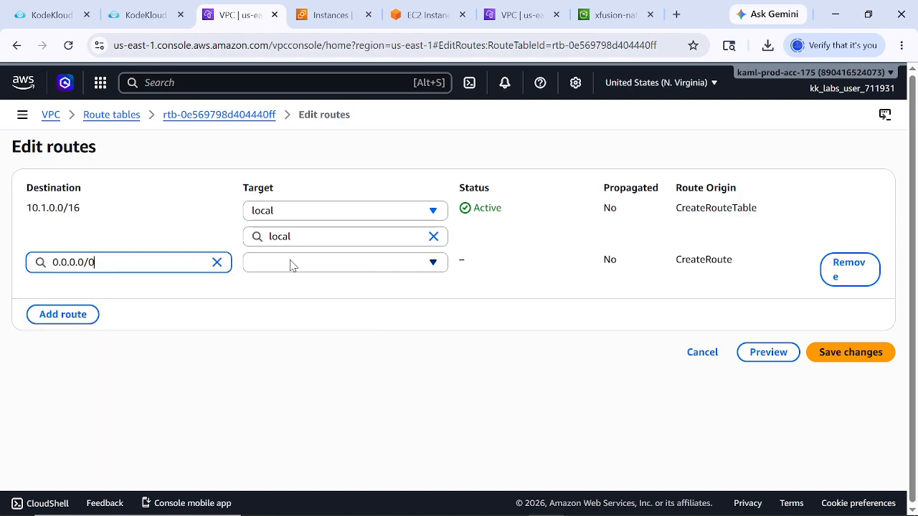
Point the 0.0.0.0/0 route at the instance xfusion-nat-instance, save the routes and review them
click(291, 262)
click(291, 374)
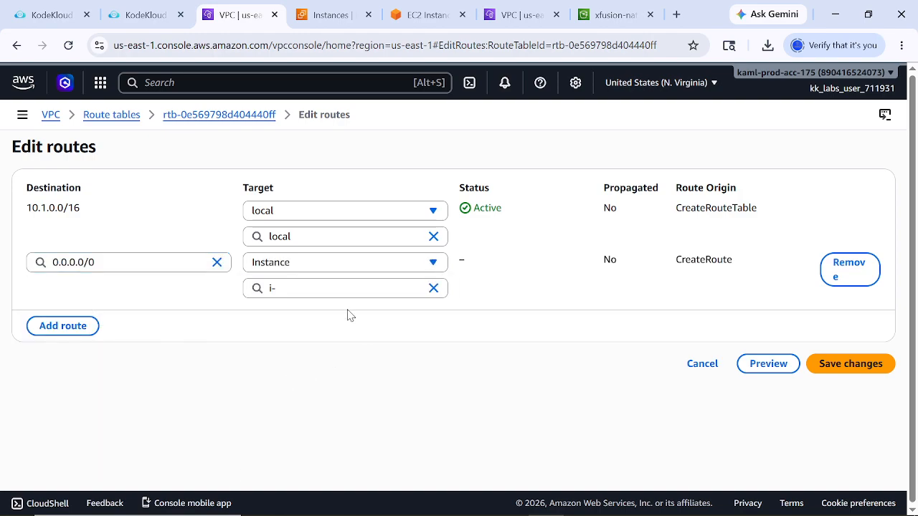
click(320, 289)
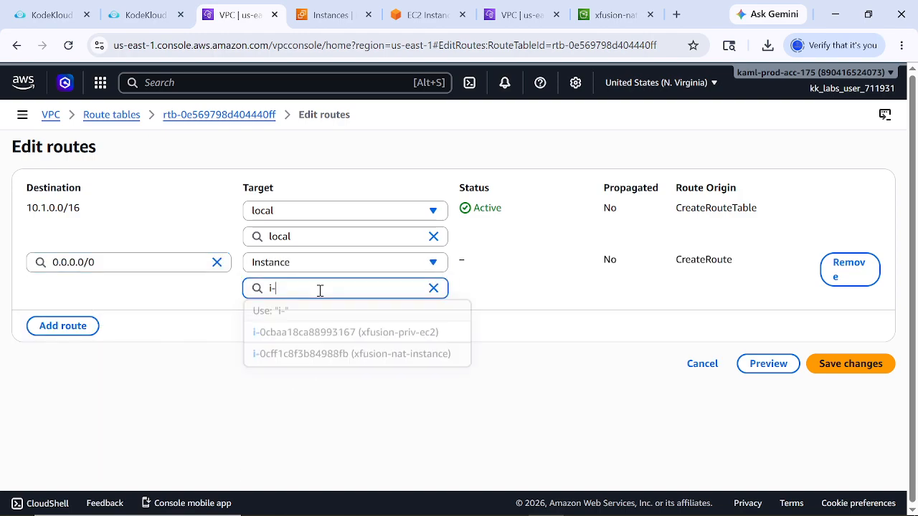
click(378, 355)
click(824, 363)
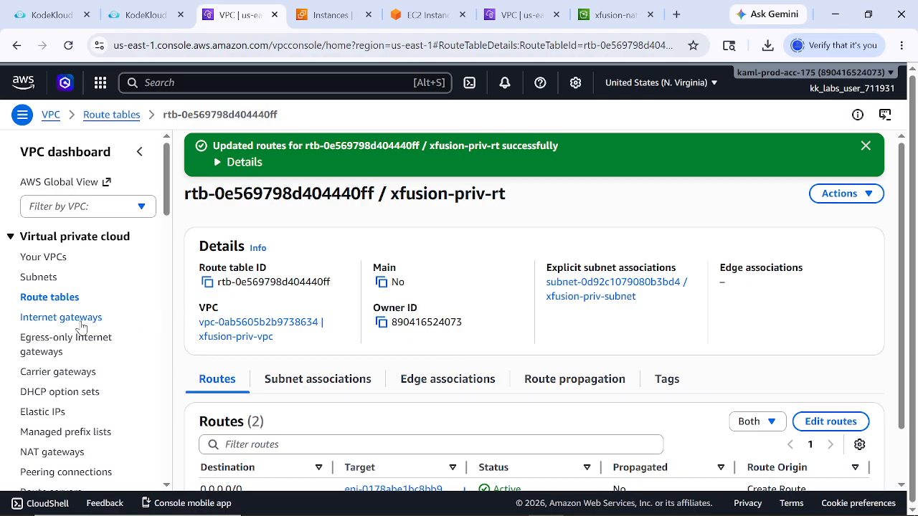
click(862, 149)
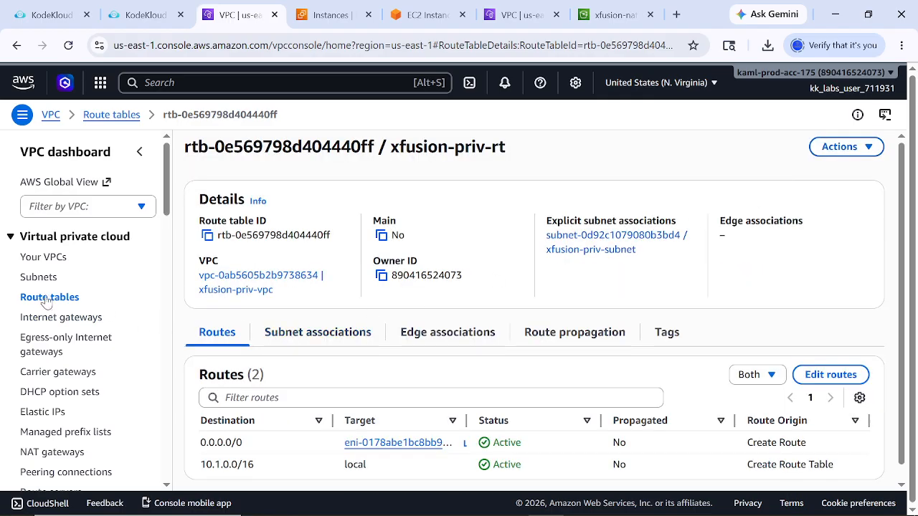
scroll(402, 334, down, 2)
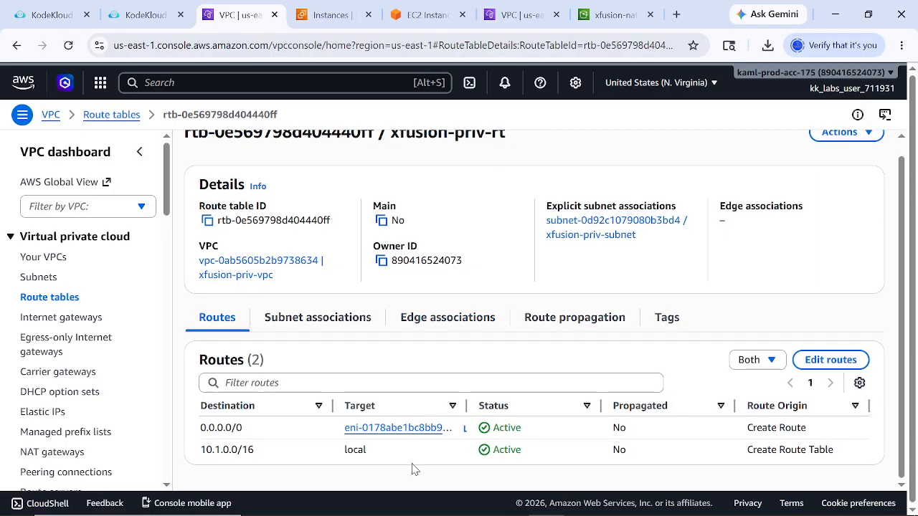
scroll(432, 389, up, 1)
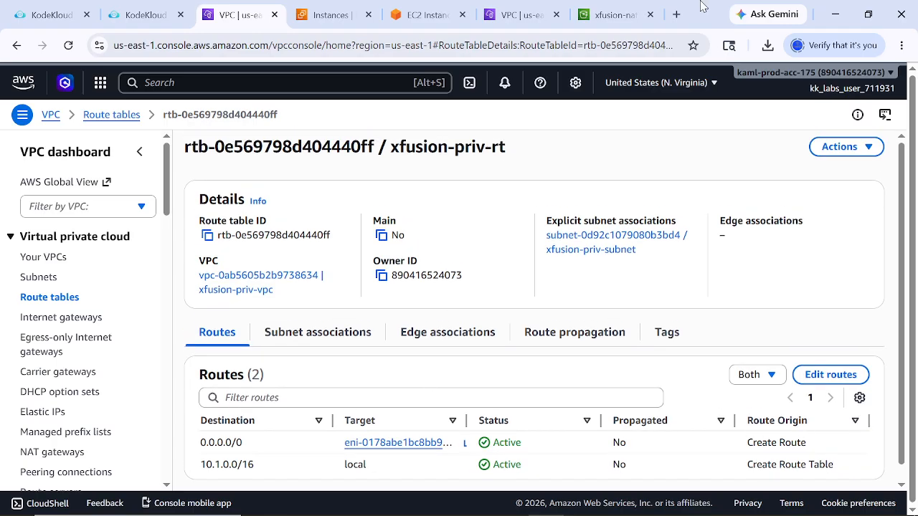
Refresh the xfusion-nat-9963 bucket's objects to check for xfusion-test.txt, and review the VPC route tables list
click(613, 14)
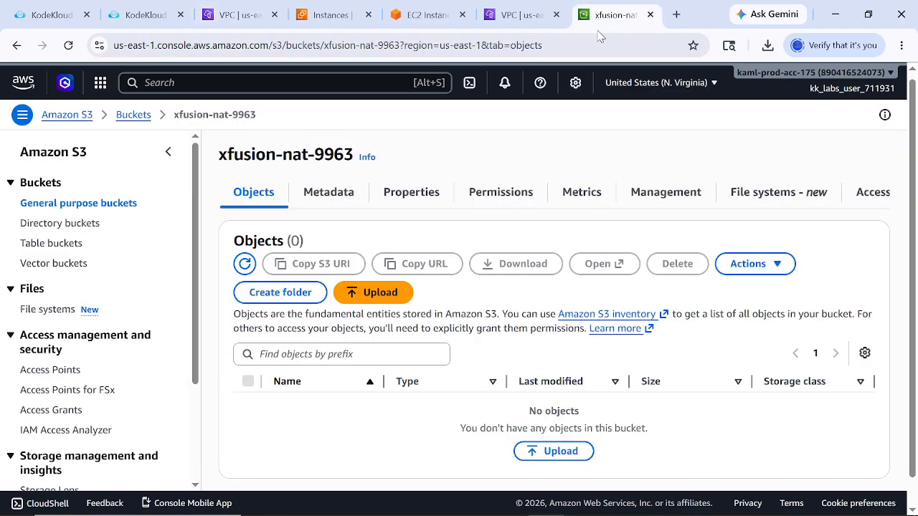
click(244, 263)
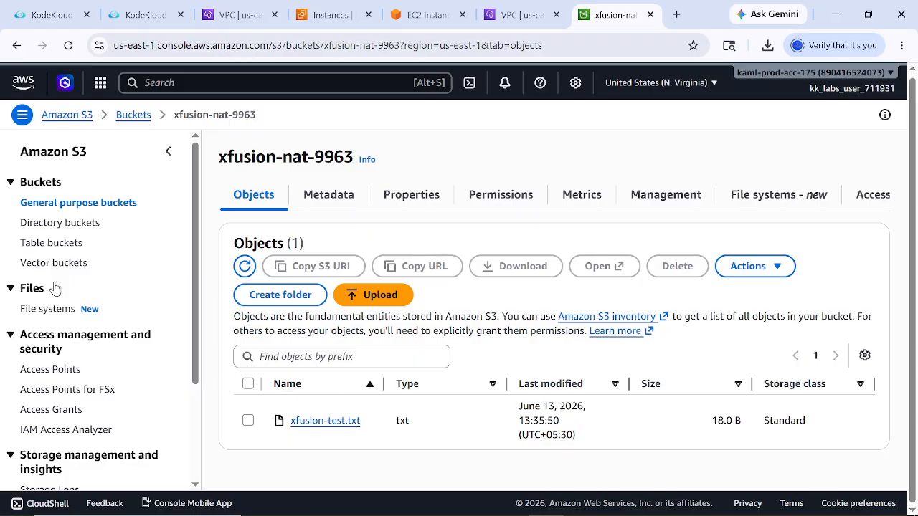
click(233, 15)
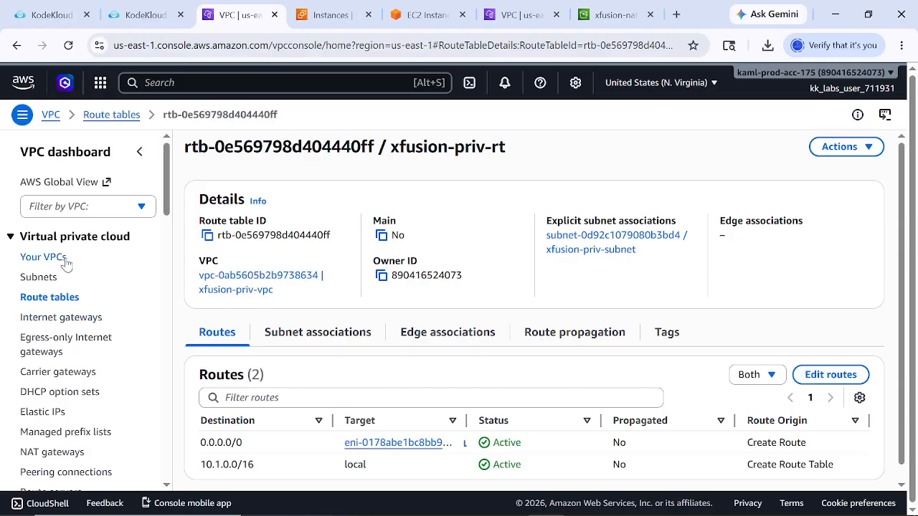
click(36, 298)
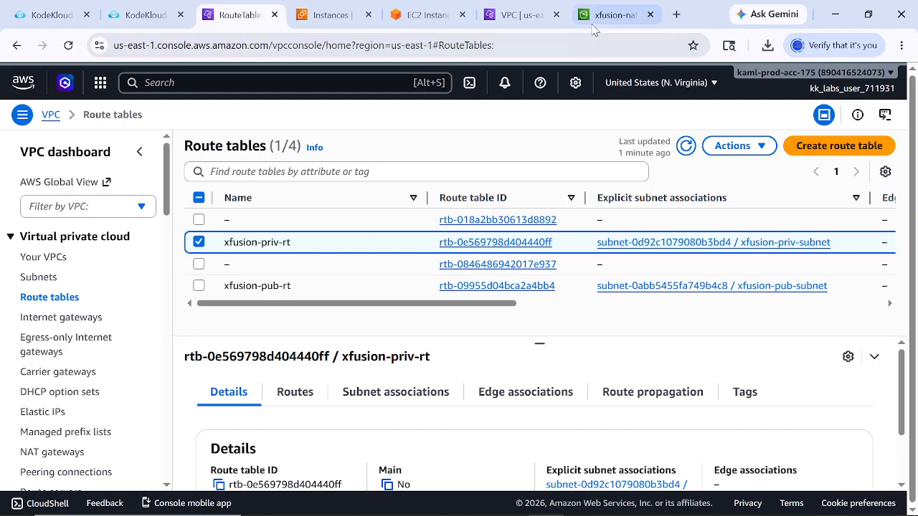
click(611, 15)
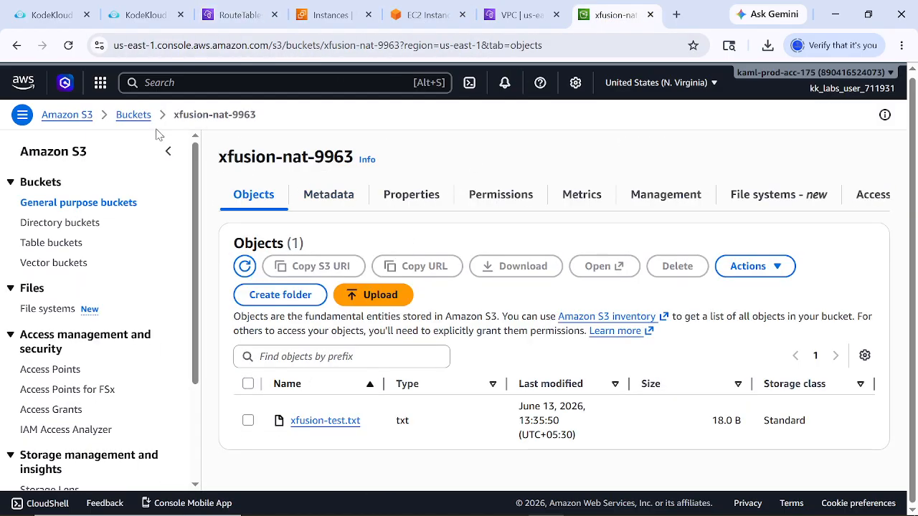
Switch to the KodeKloud lab, submit the task for checking and confirm marking it completed
click(145, 14)
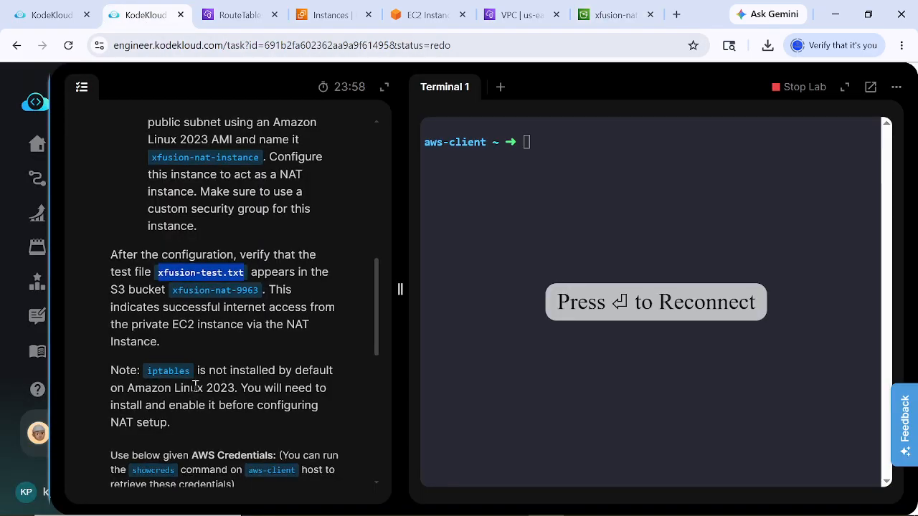
scroll(192, 387, down, 10)
click(220, 416)
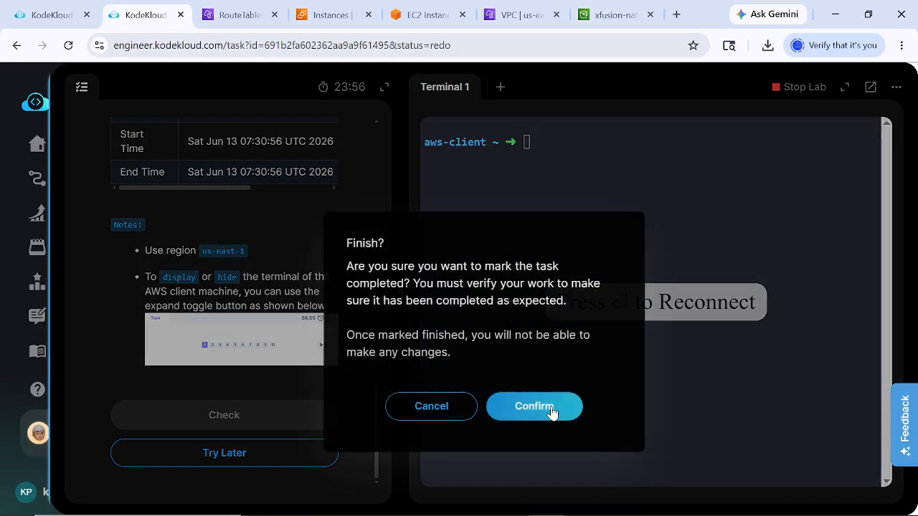
click(534, 406)
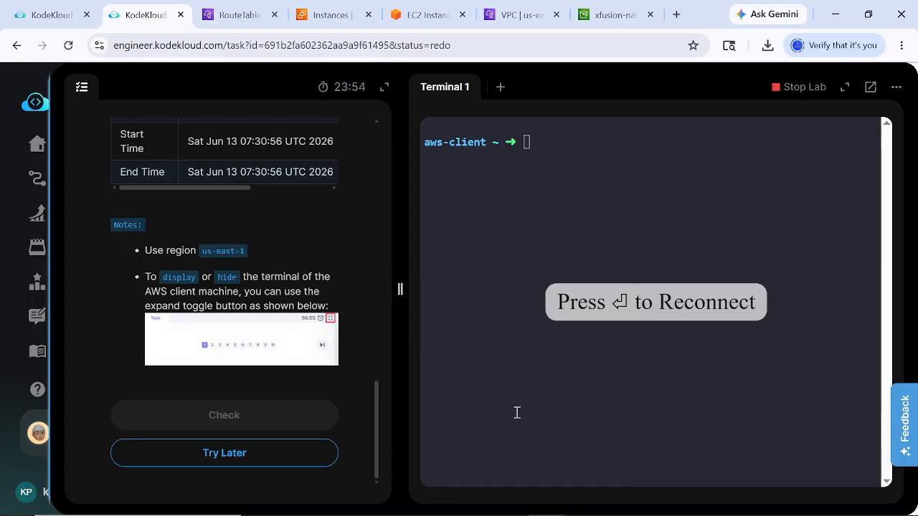